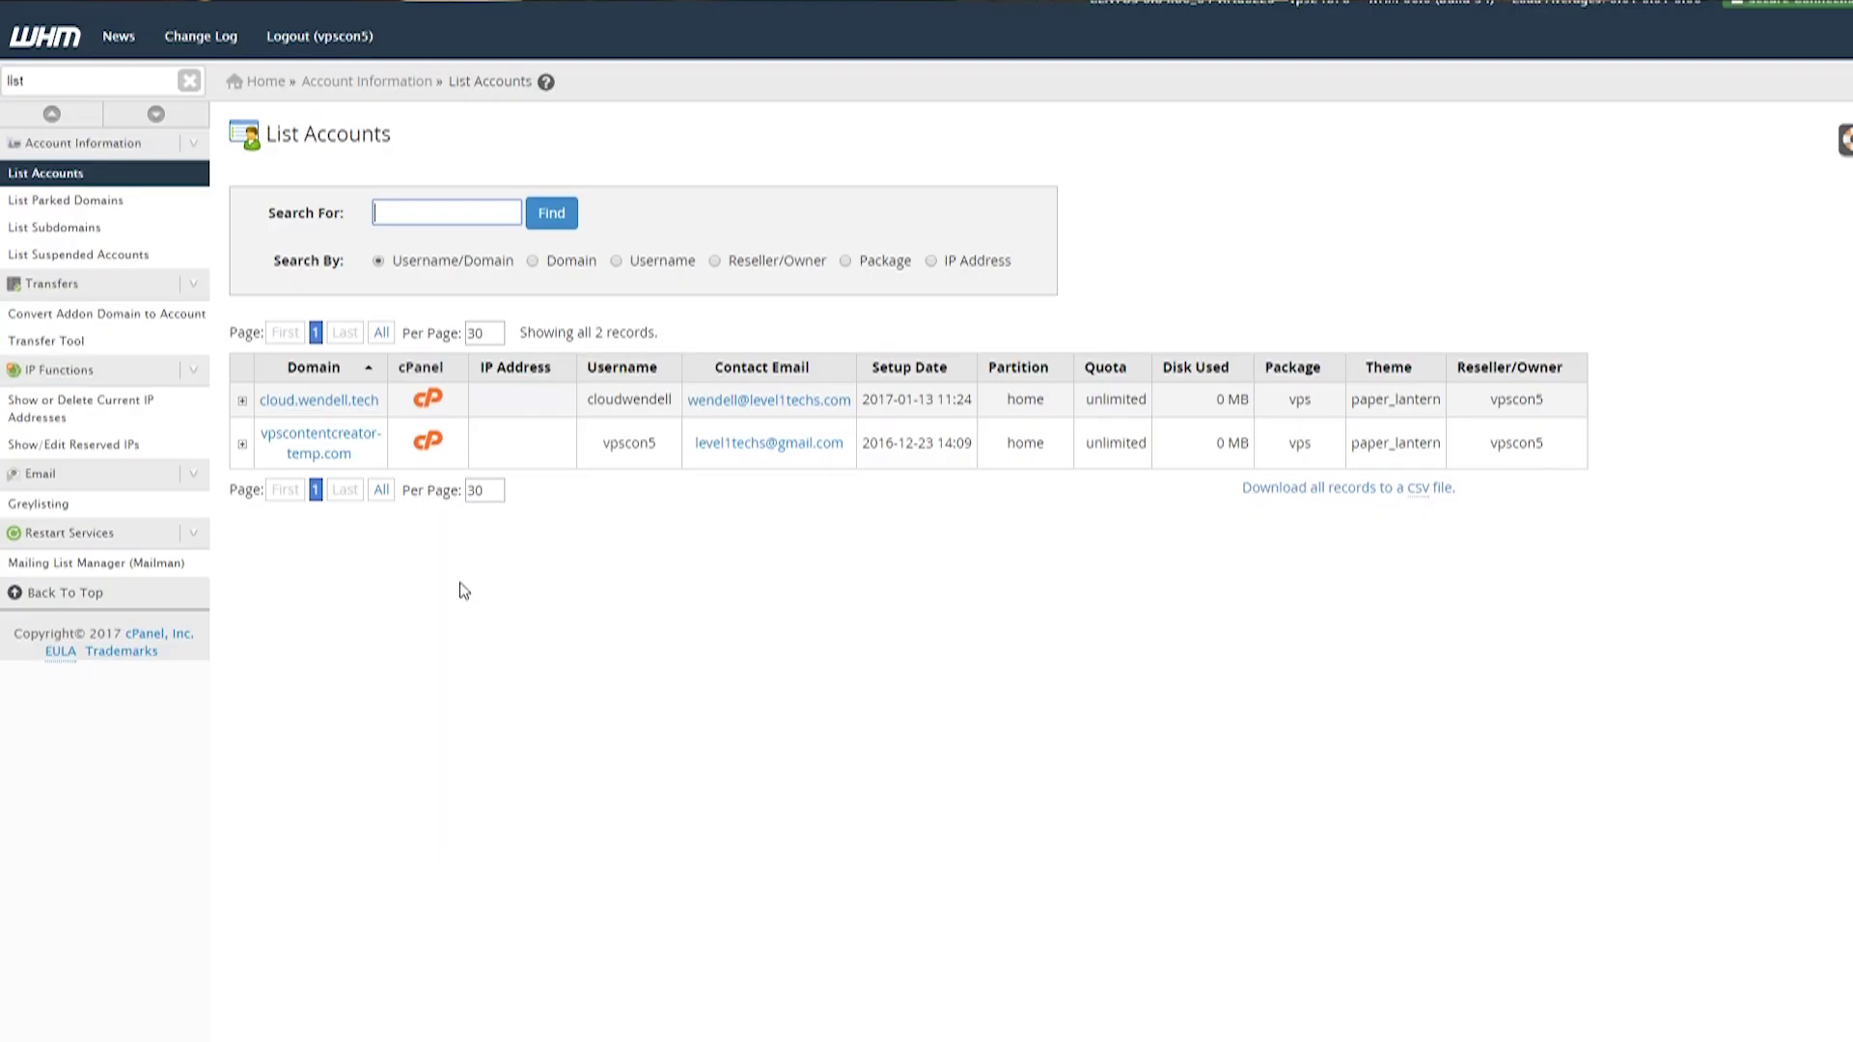
From List Accounts, open the cPanel of the cloud.wendell.tech account.
{"action": "left_click", "coordinate": [426, 394]}
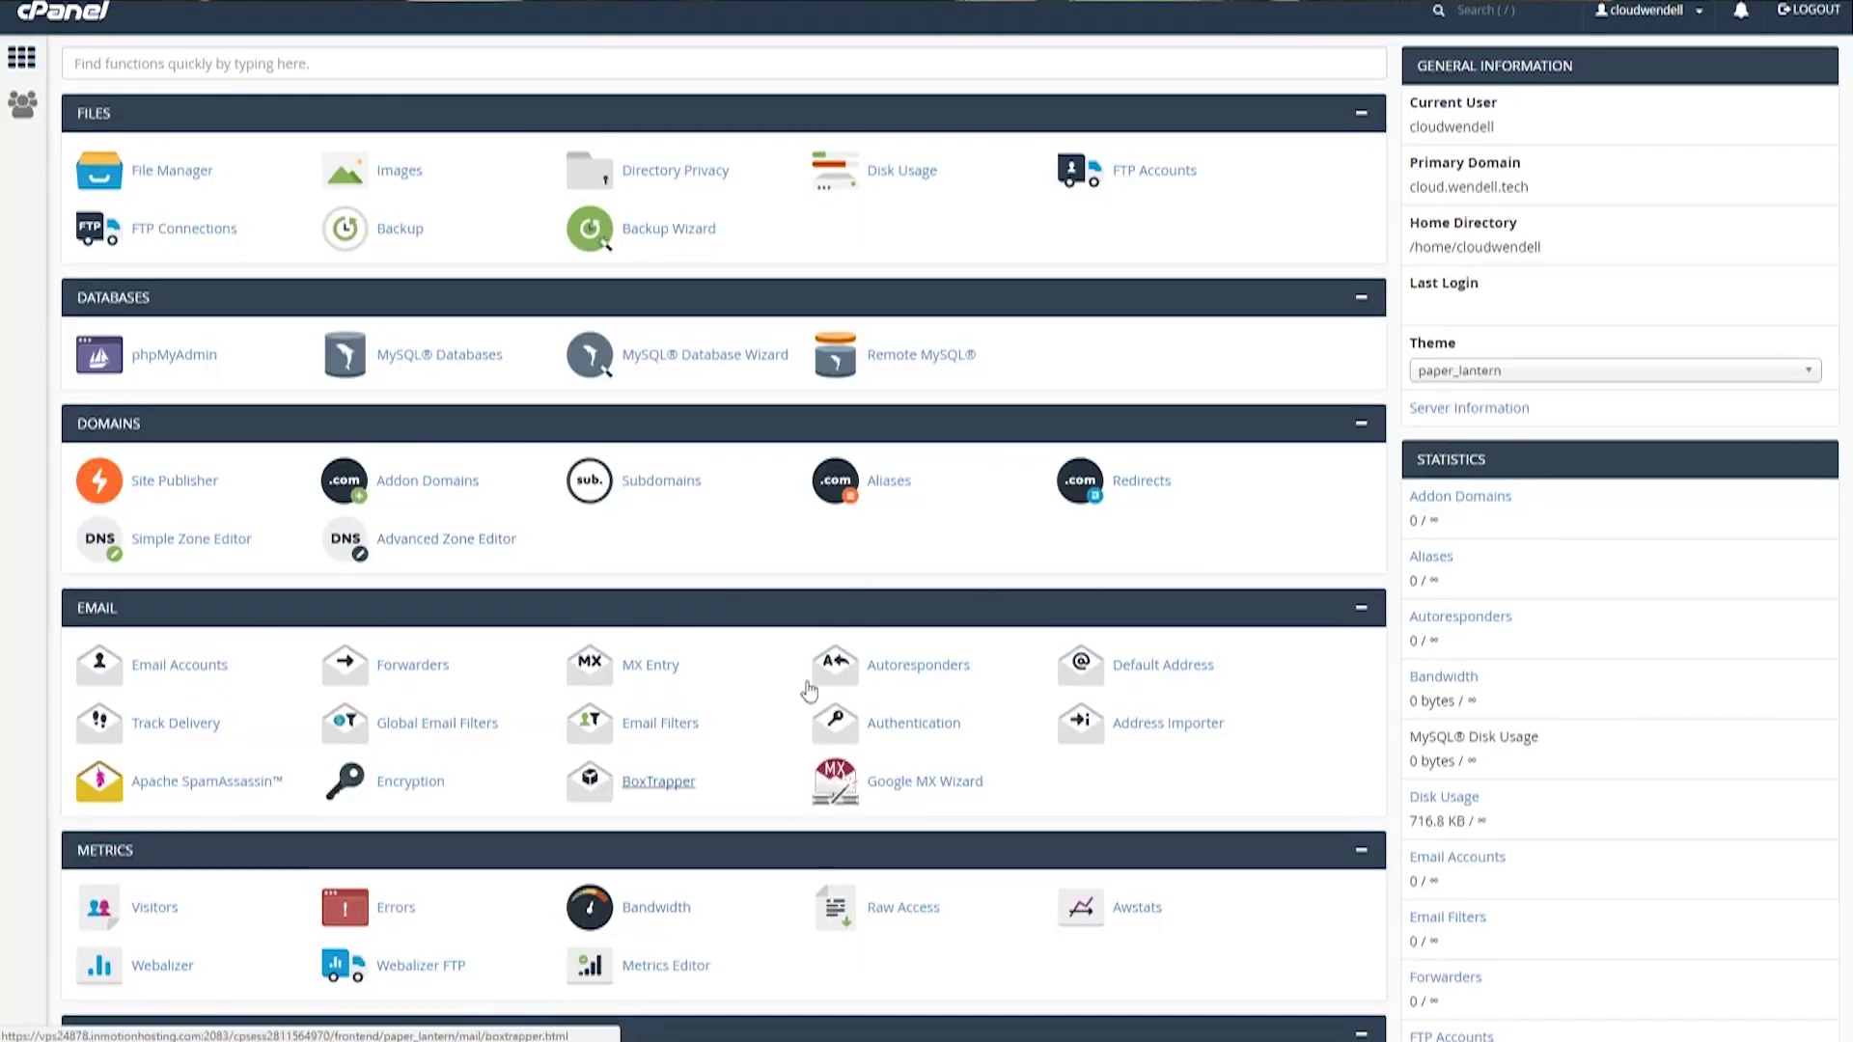
Scroll down the WHM home page to view its categories.
{"action": "scroll", "coordinate": [797, 480], "scroll_direction": "down", "scroll_amount": 7}
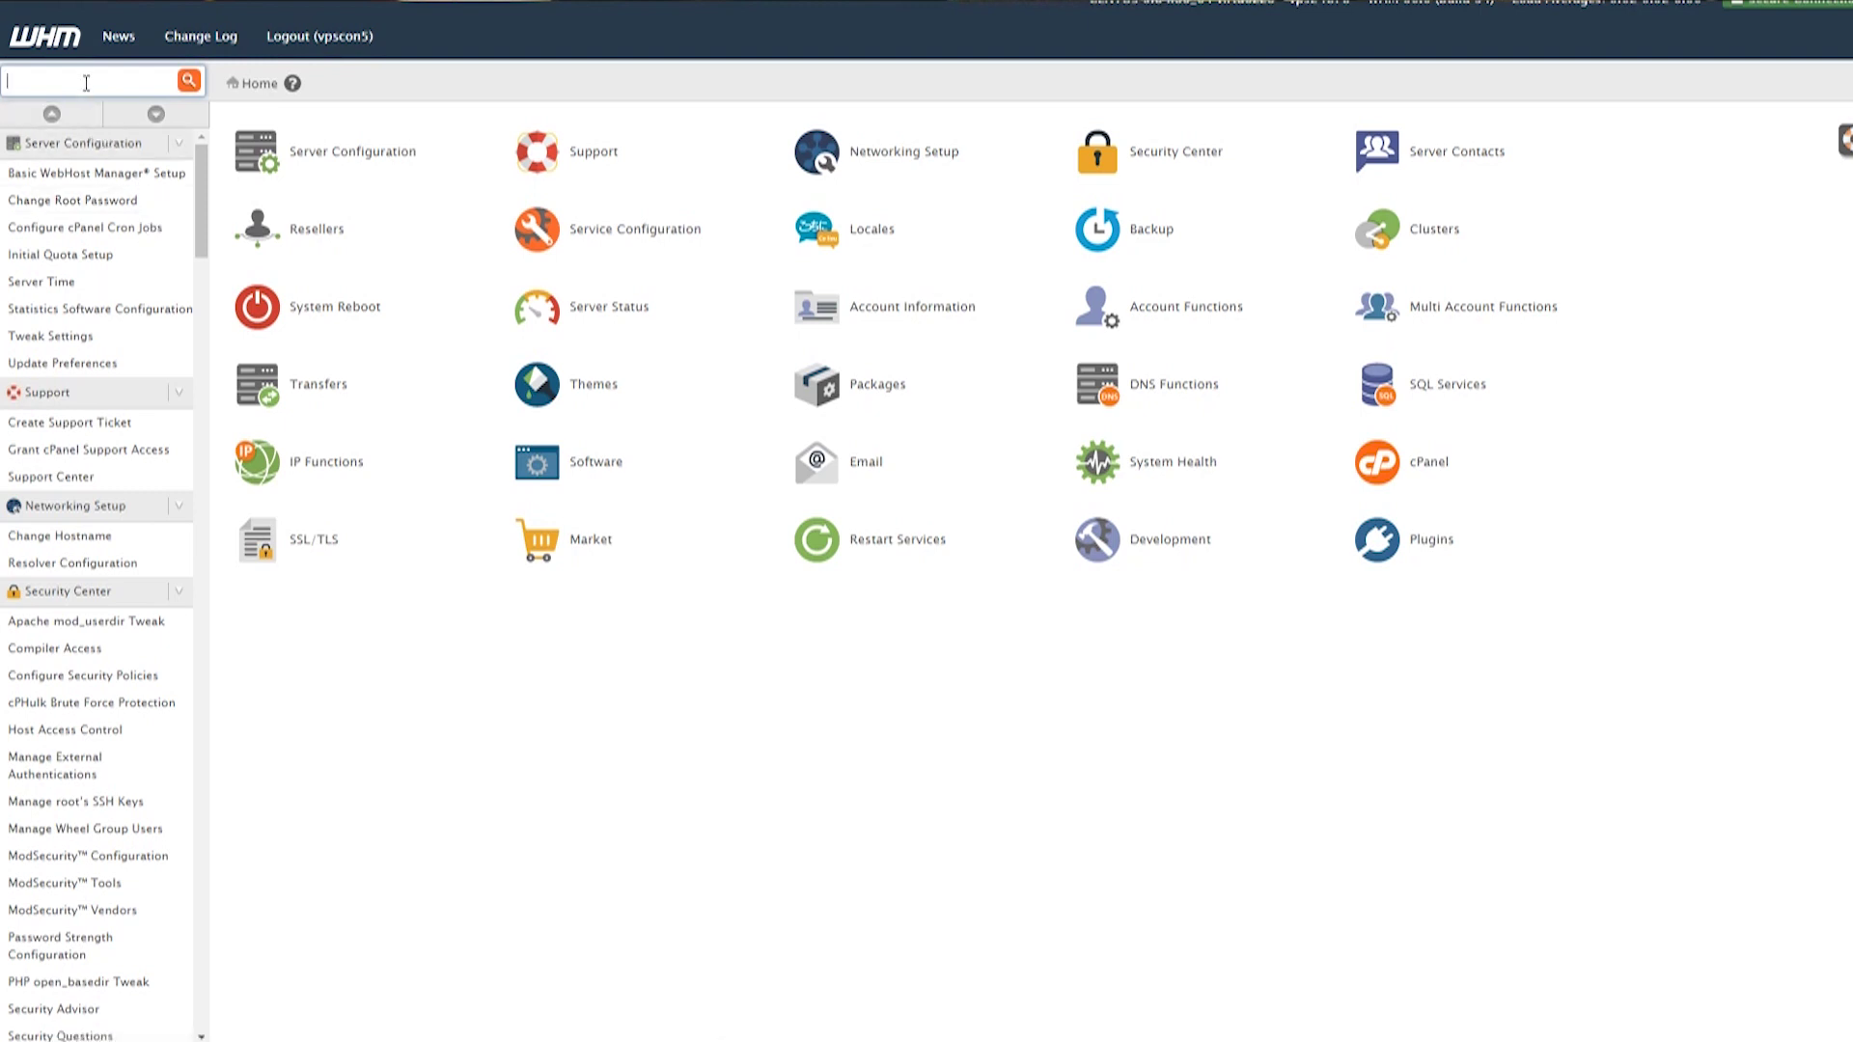
Search 'add' in the sidebar and open Create a New Account, ready for the domain.
{"action": "type", "text": "add"}
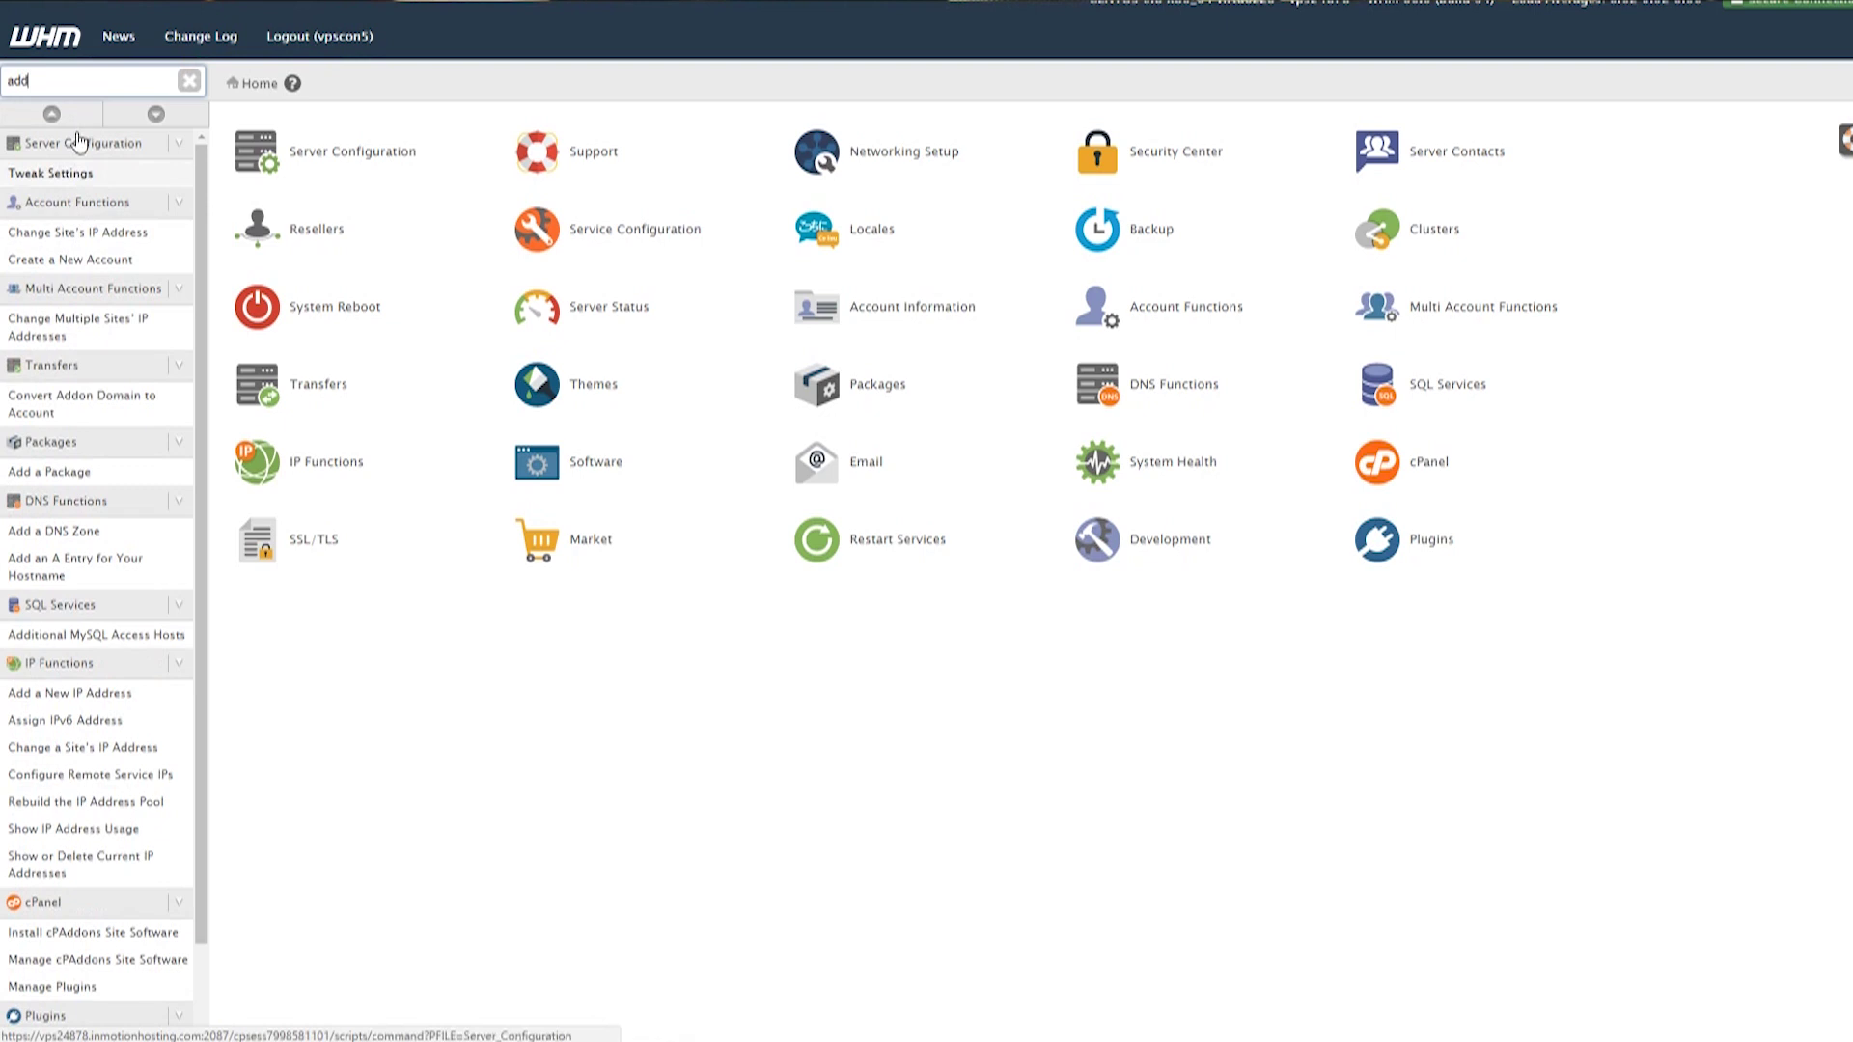
{"action": "left_click", "coordinate": [81, 264]}
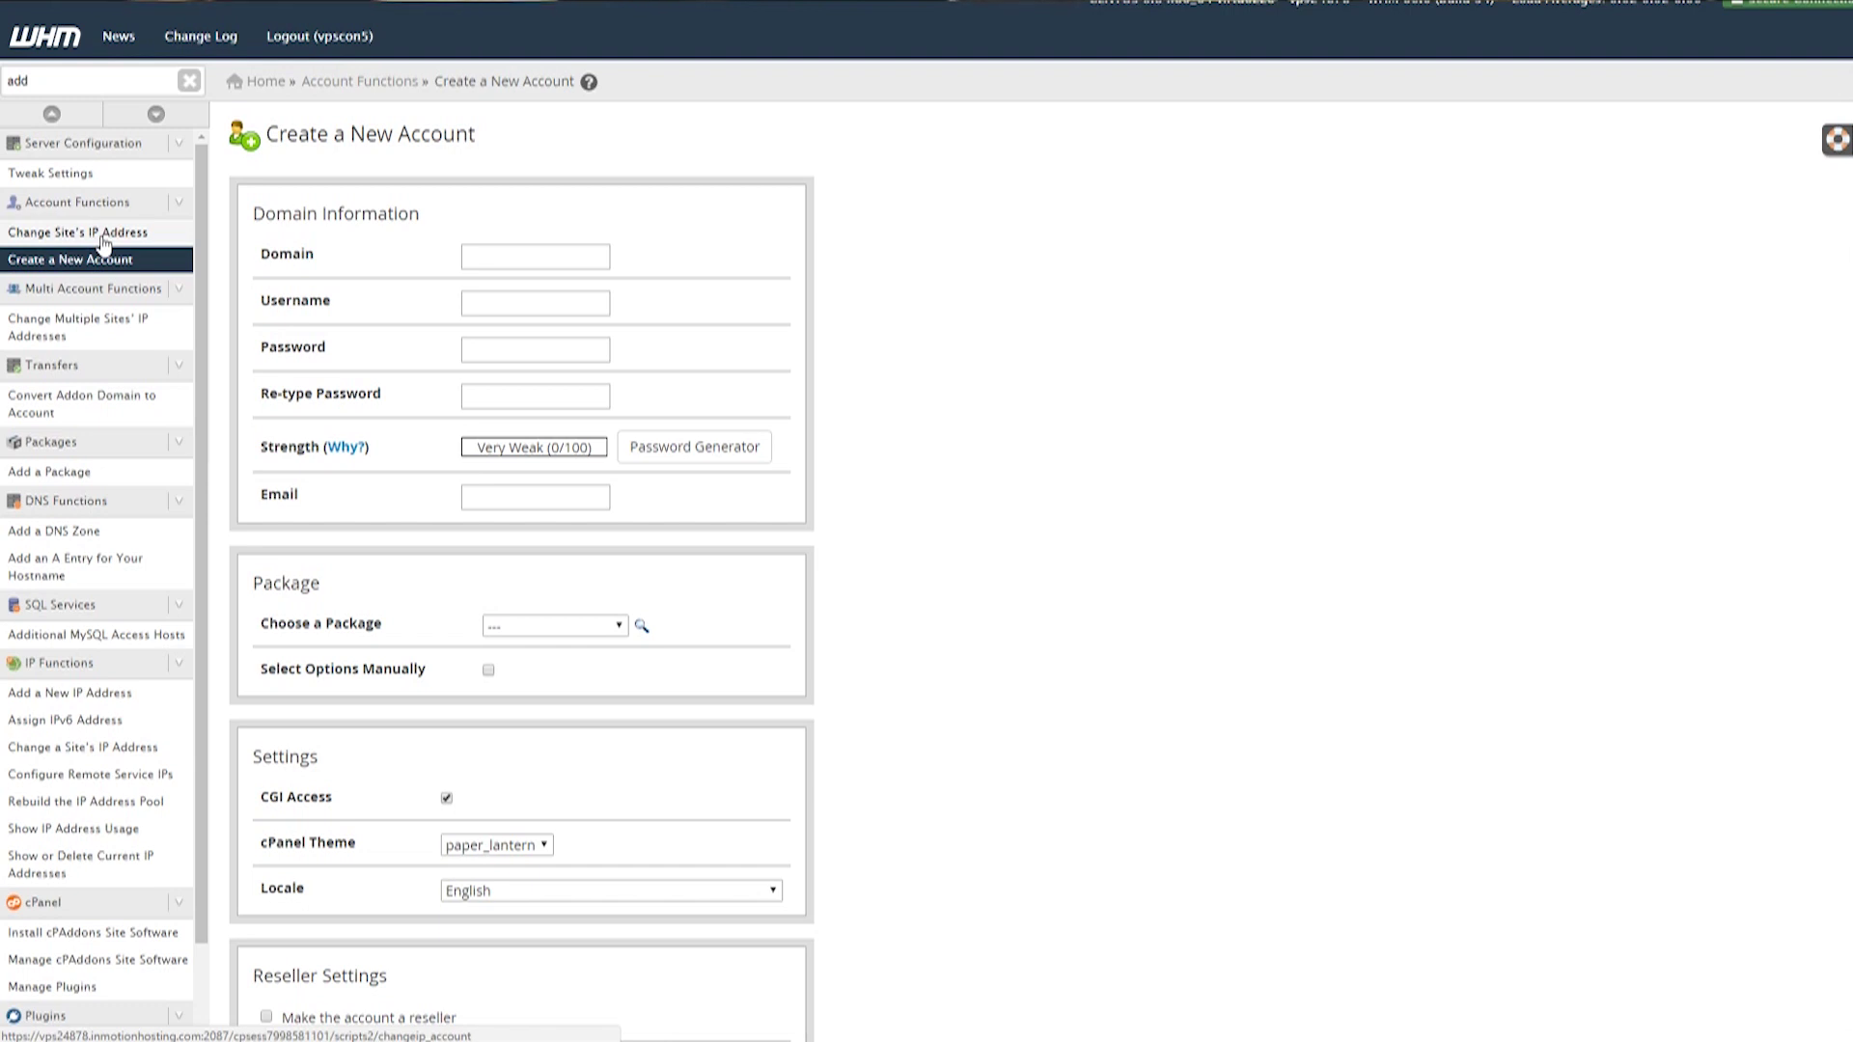
{"action": "left_click", "coordinate": [545, 254]}
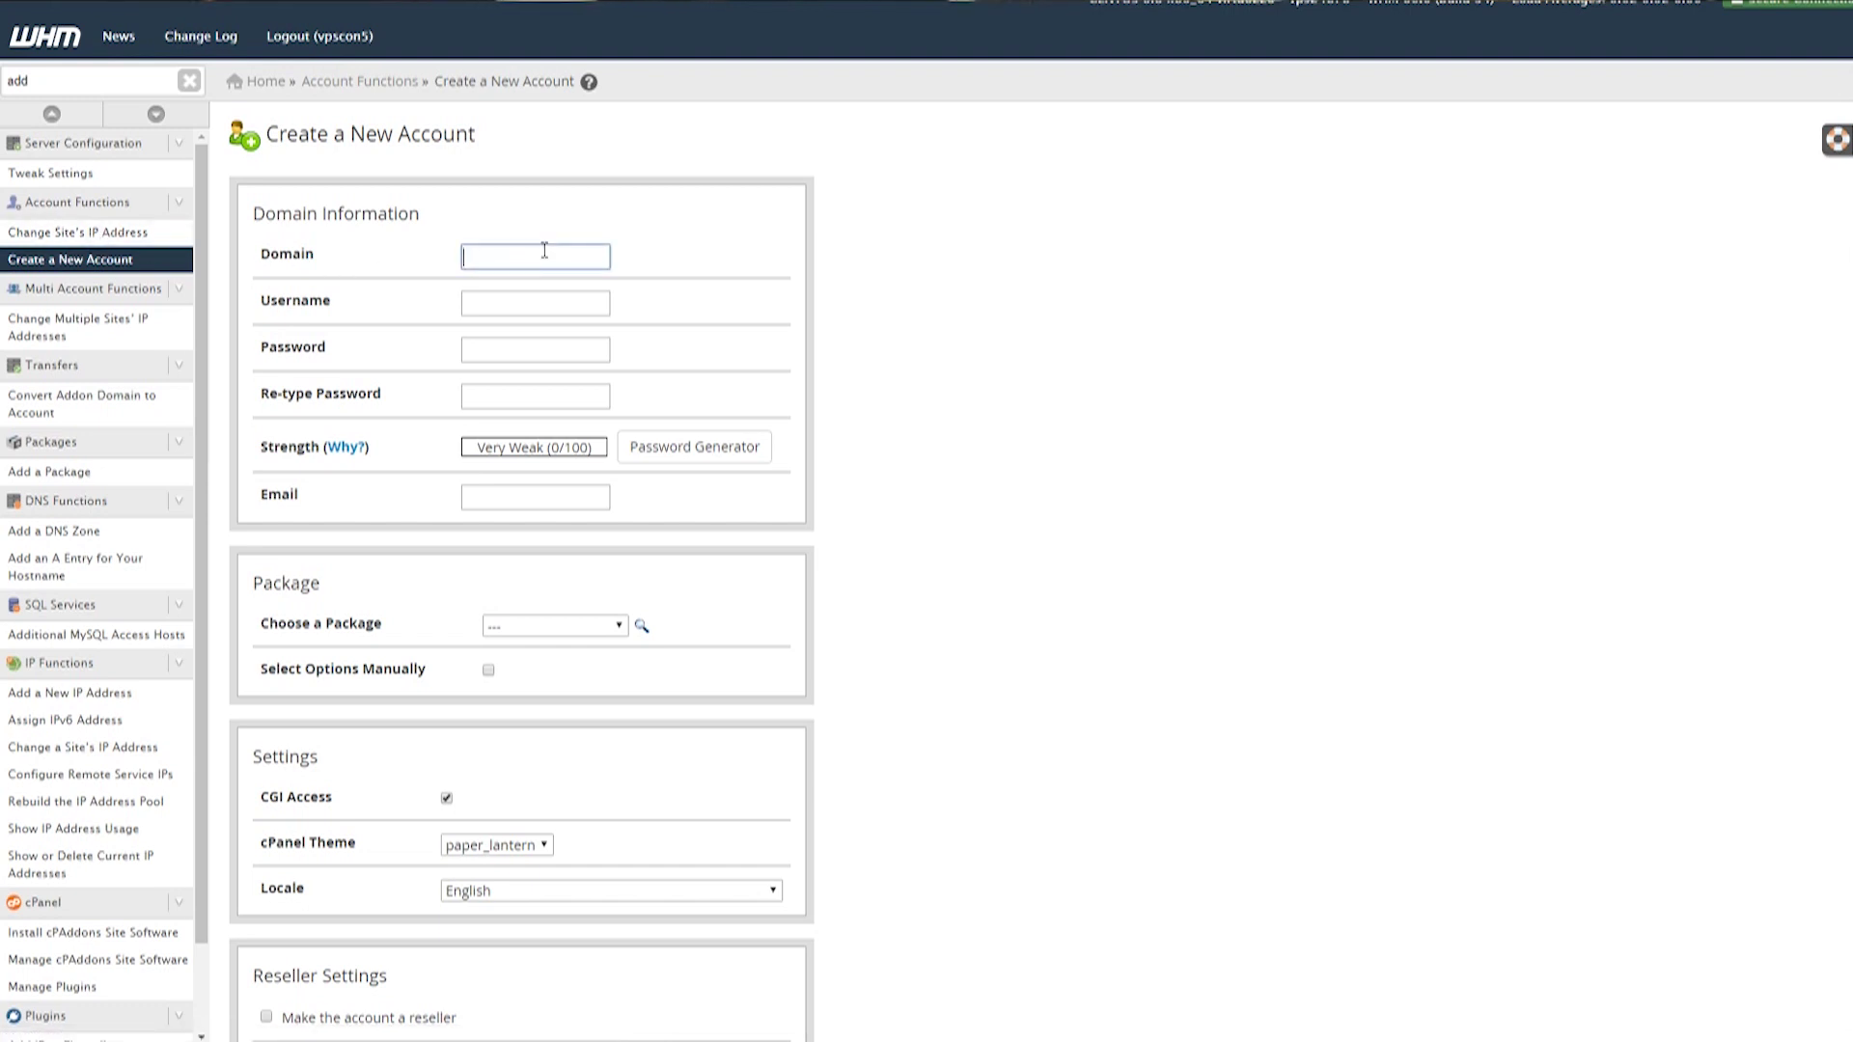
Enter domain cloud.wendell.tech, let username cloudwendell auto-fill, and generate a strong password.
{"action": "type", "text": "clo"}
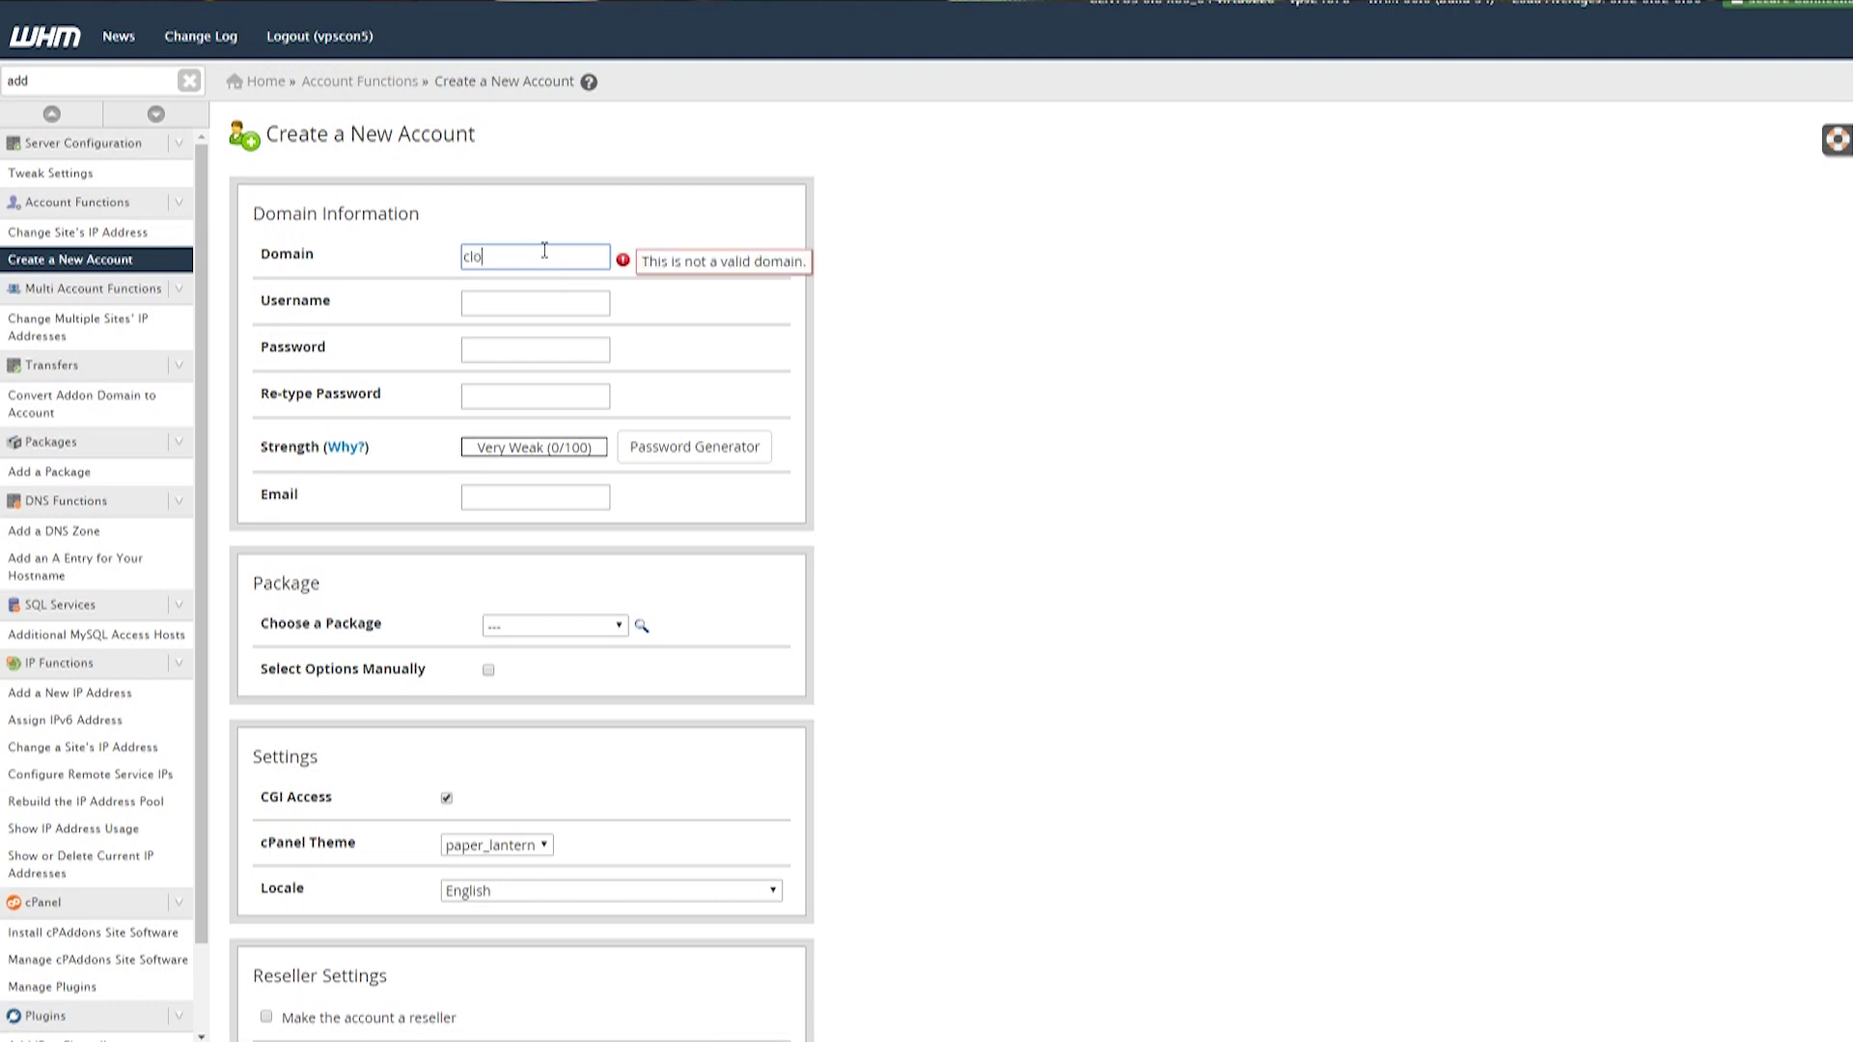
{"action": "type", "text": "ud.wendell.tech"}
{"action": "key", "text": "ctrl+a"}
{"action": "key", "text": "Tab"}
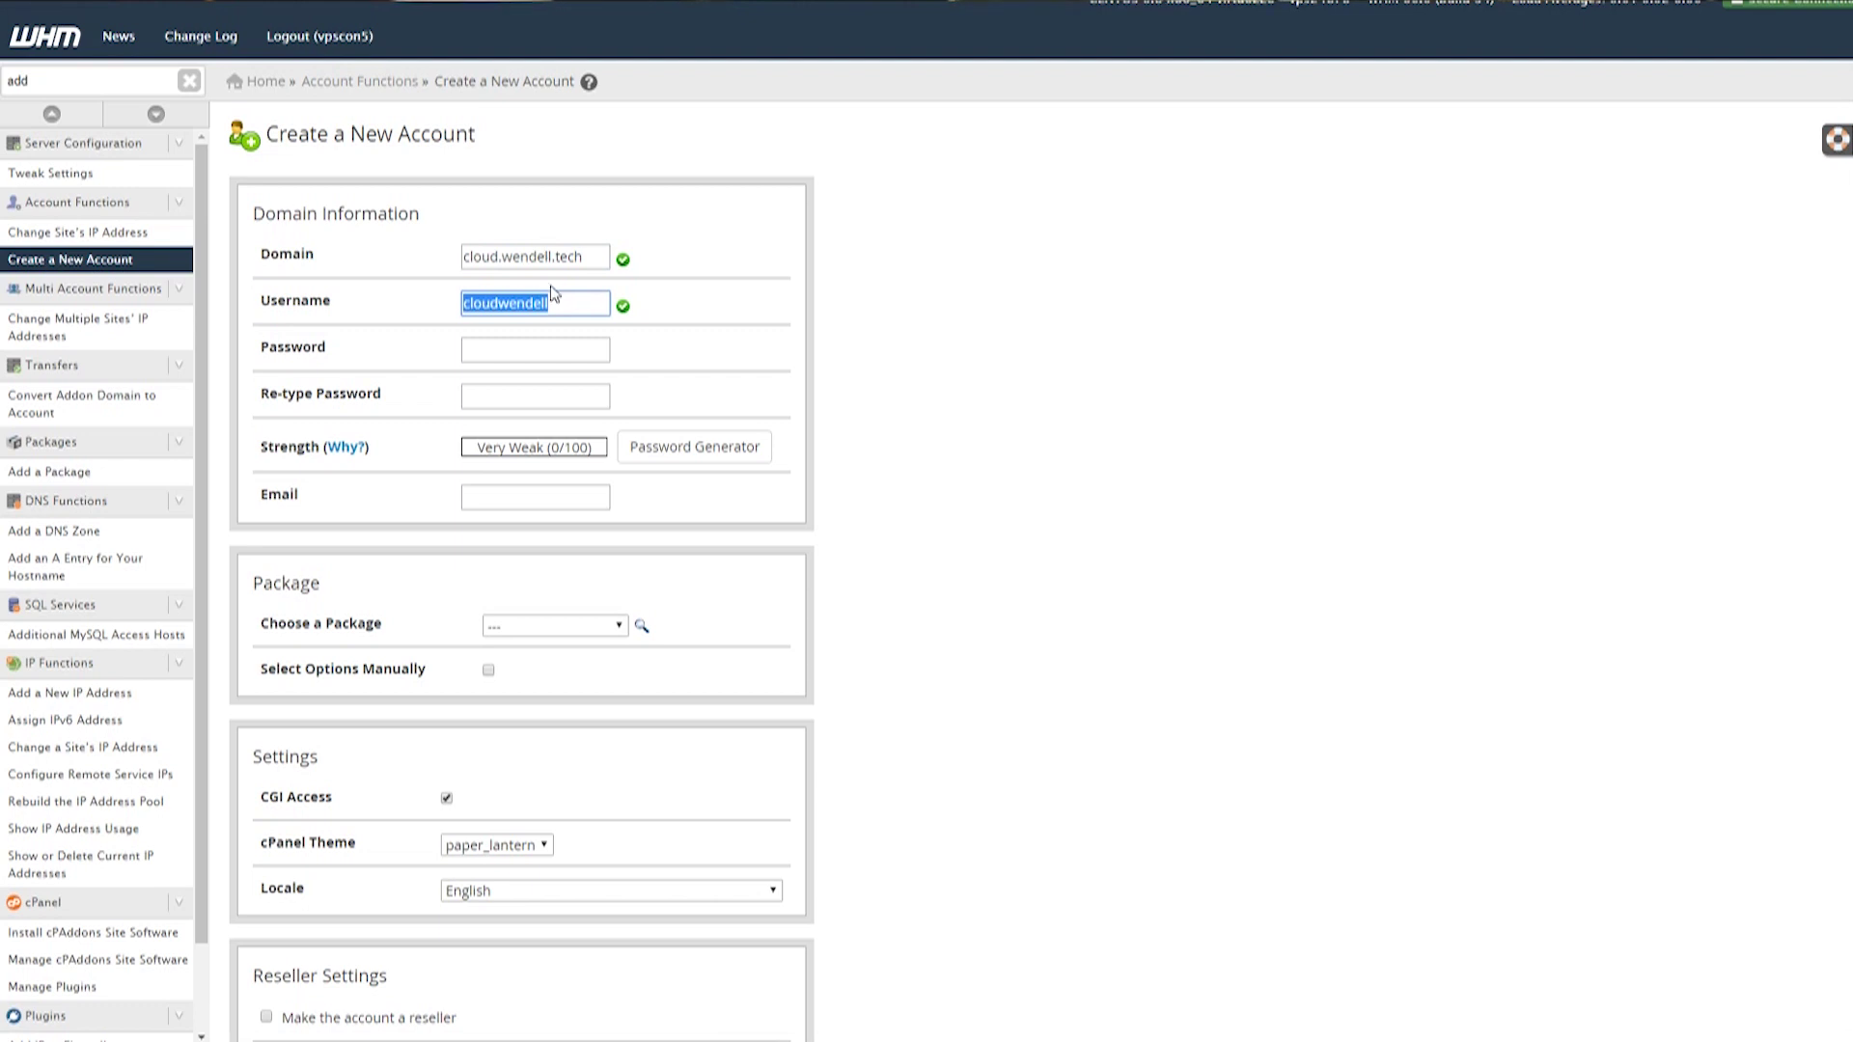
{"action": "left_click", "coordinate": [541, 348]}
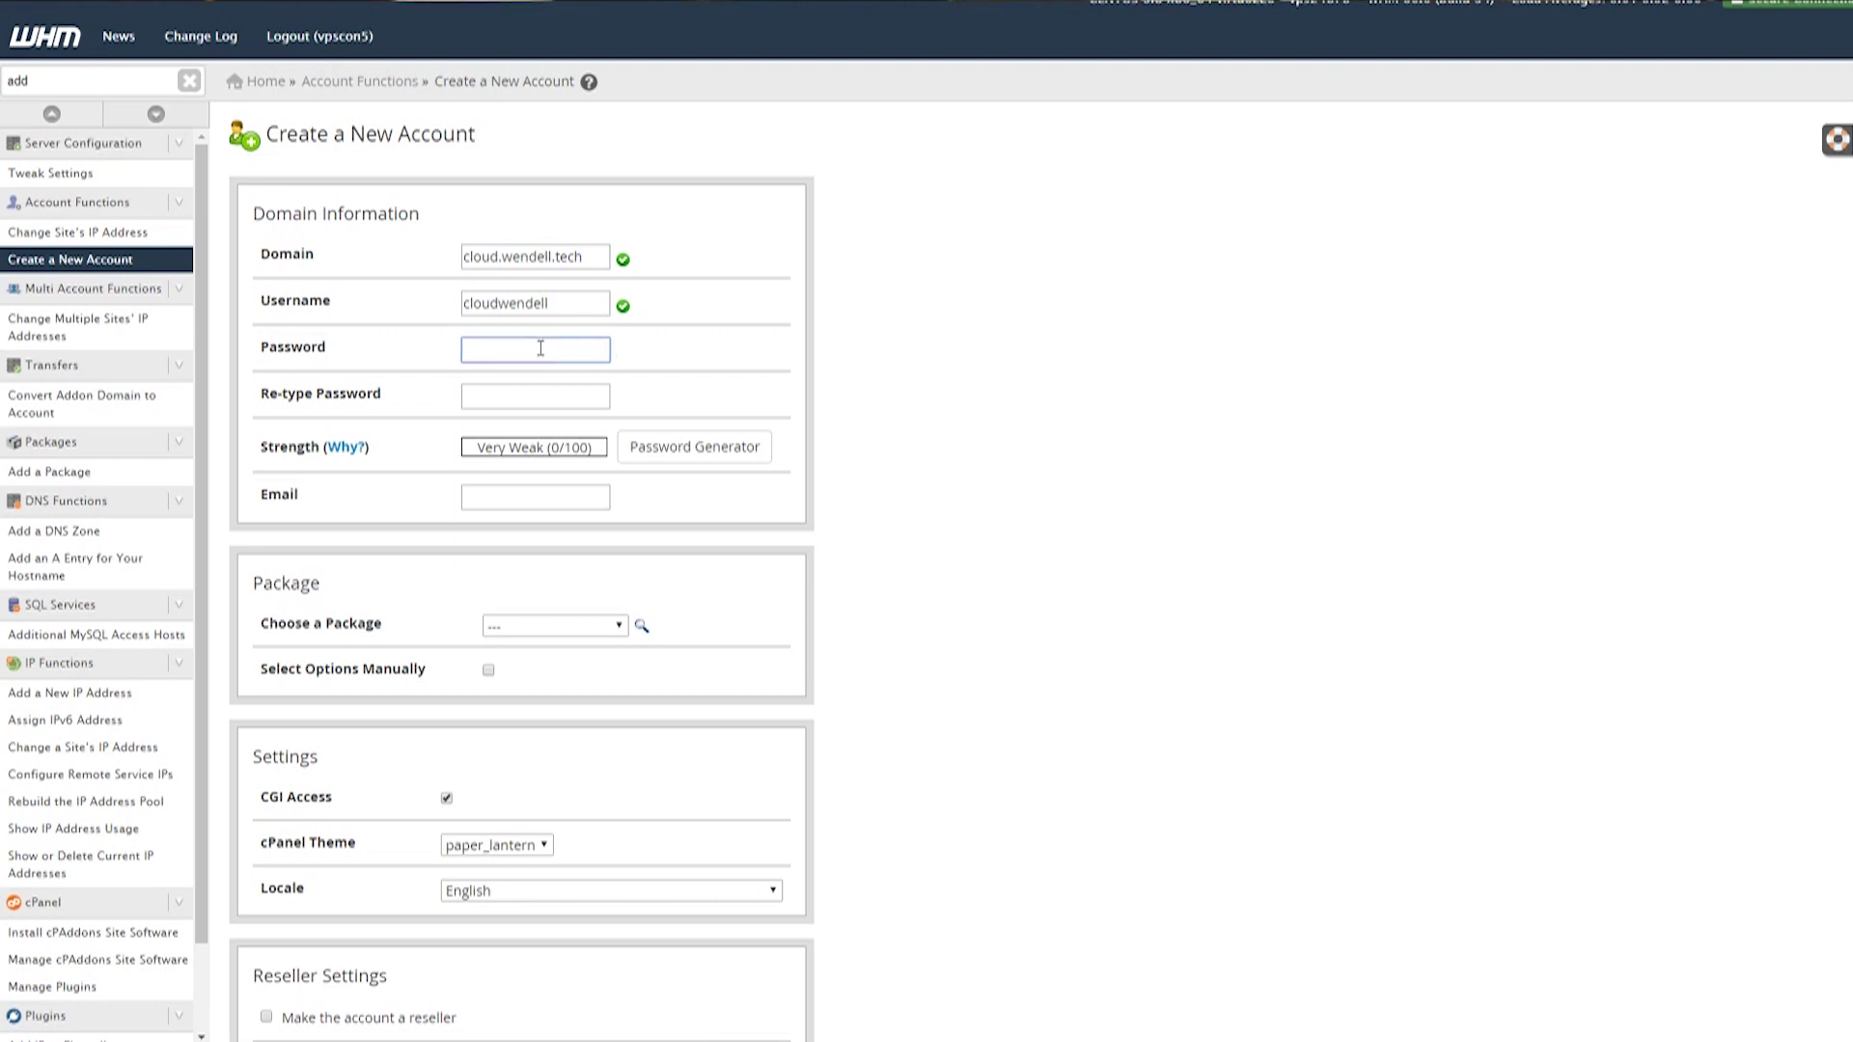
{"action": "left_click", "coordinate": [690, 447]}
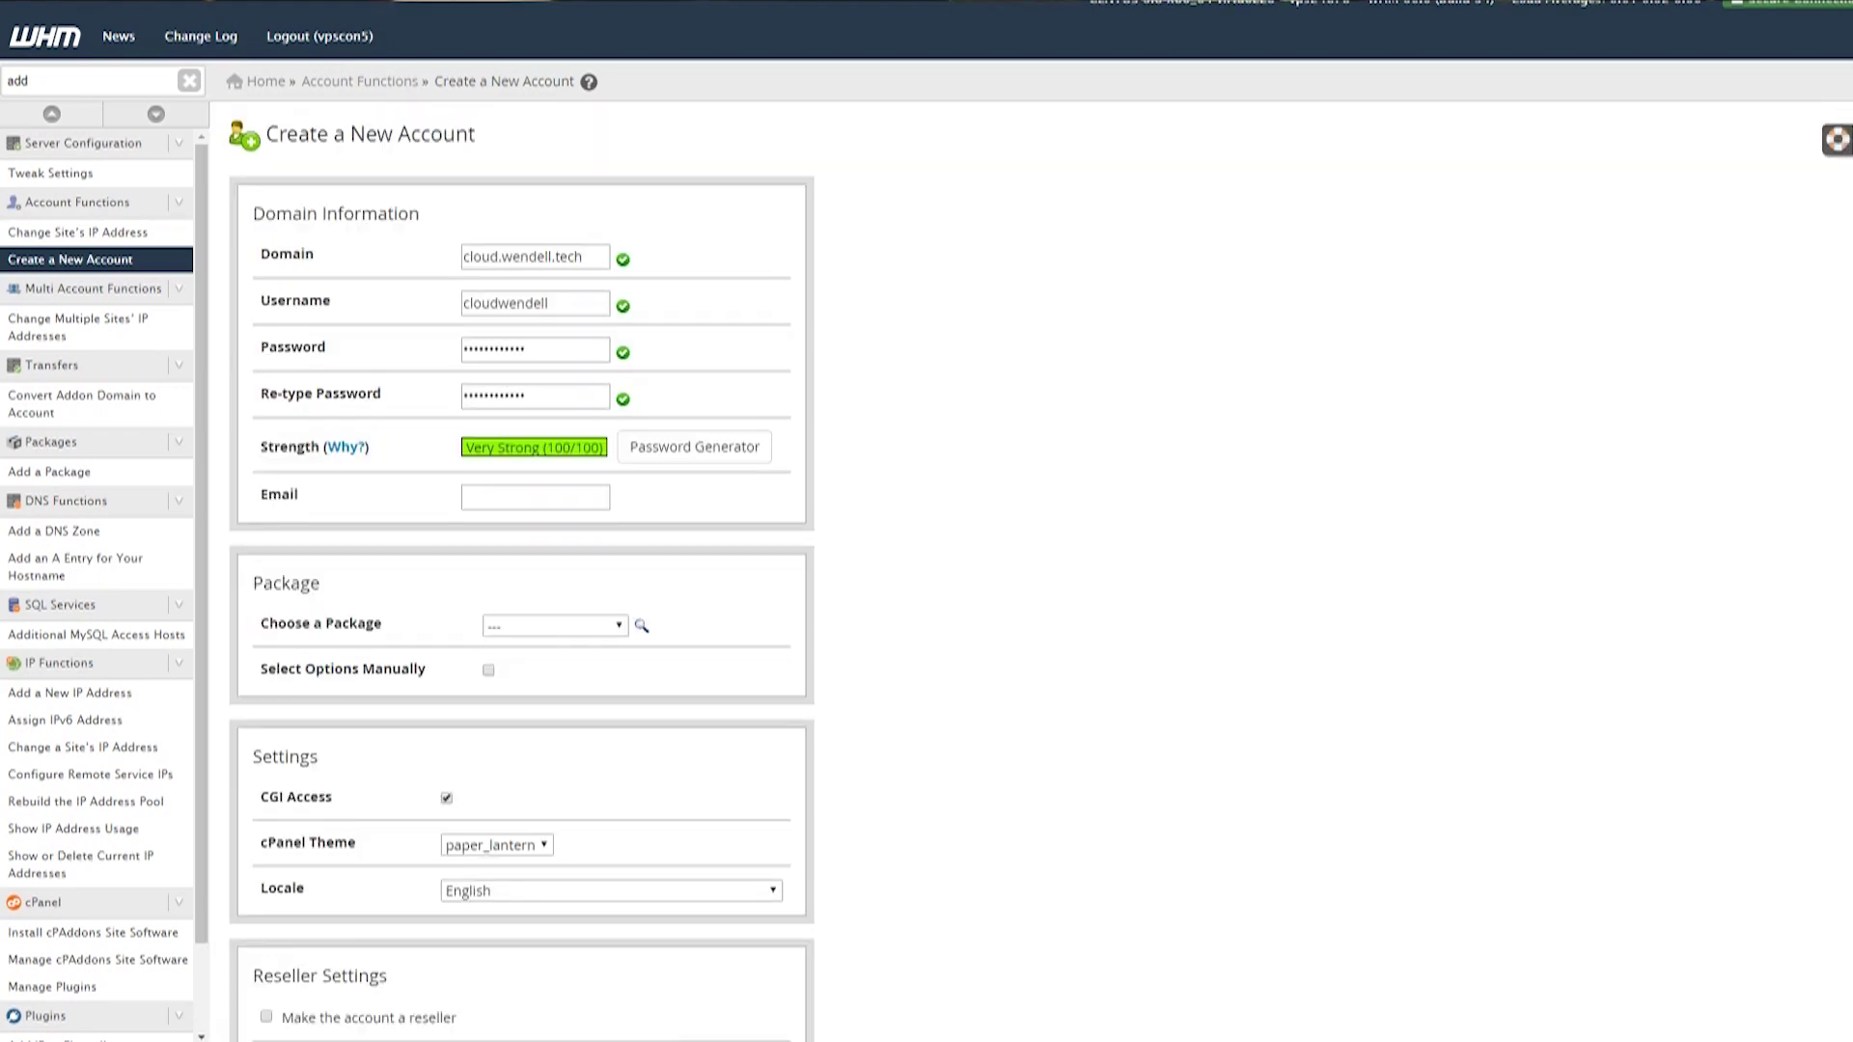
{"action": "scroll", "coordinate": [614, 763], "scroll_direction": "down", "scroll_amount": 5}
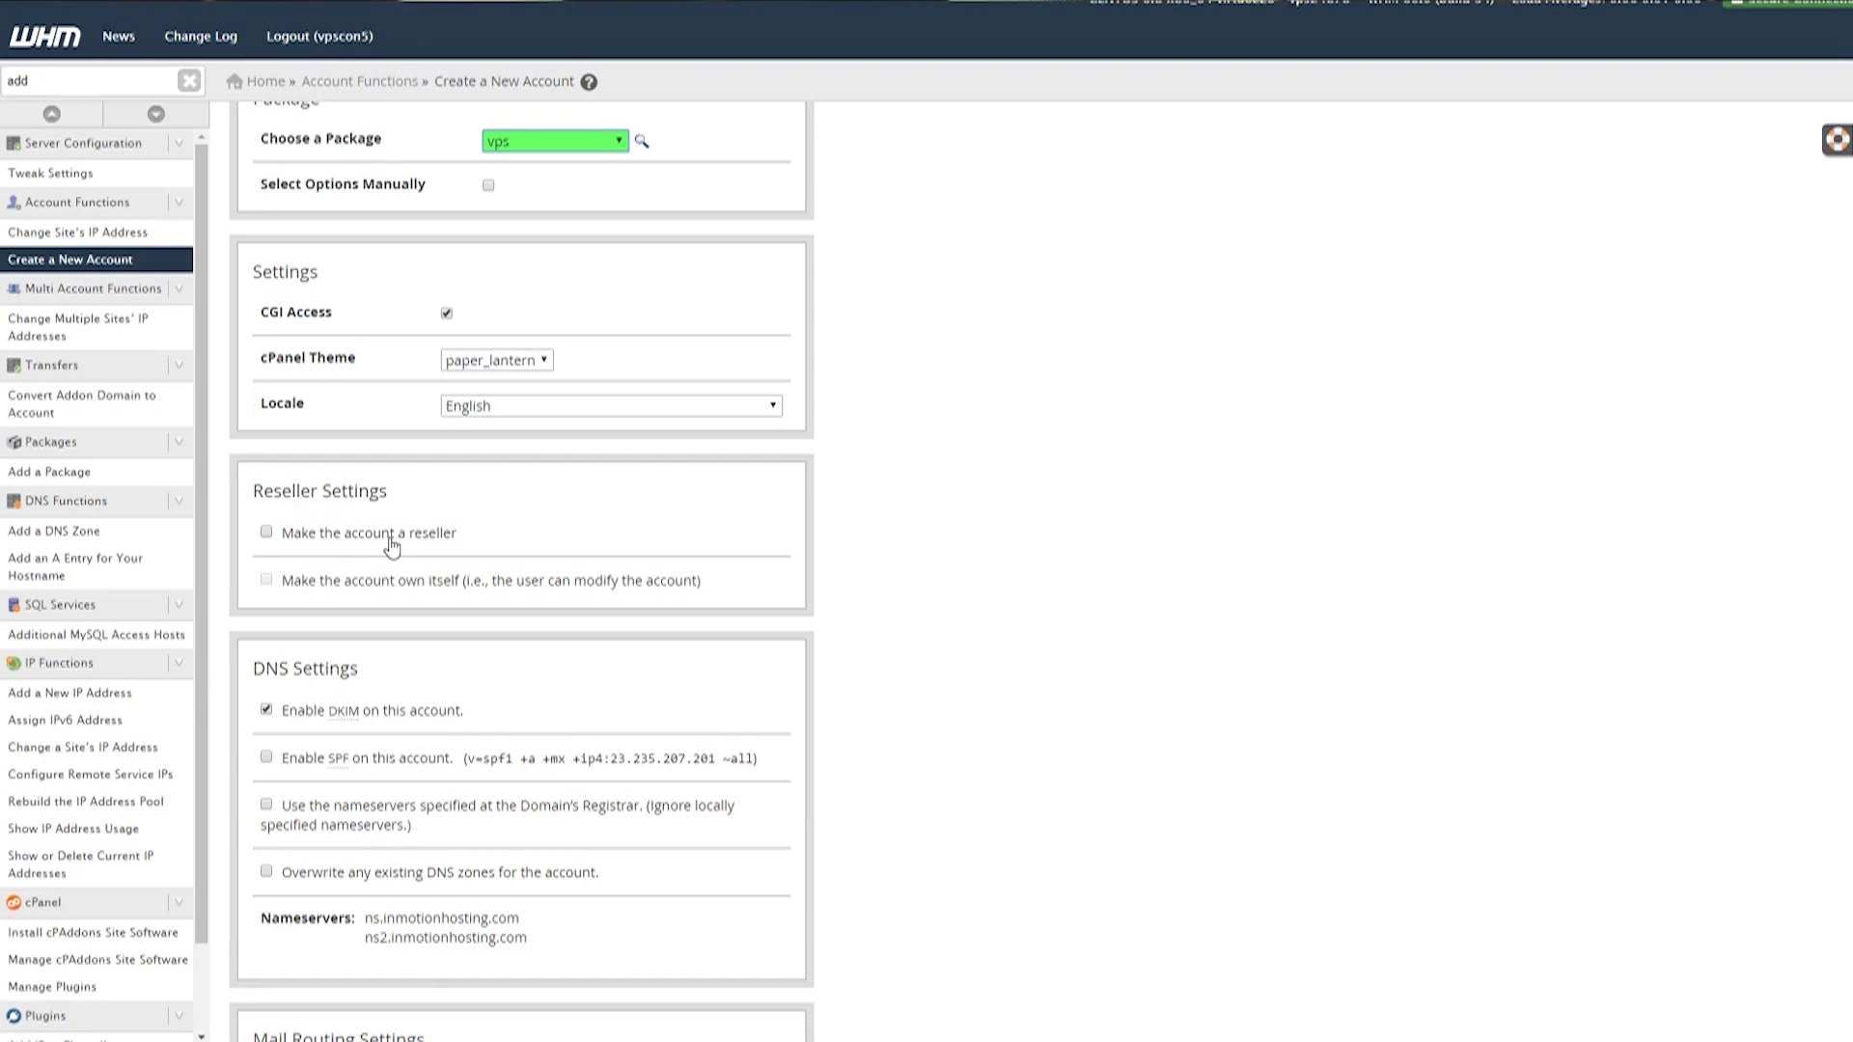
{"action": "scroll", "coordinate": [471, 634], "scroll_direction": "down", "scroll_amount": 1}
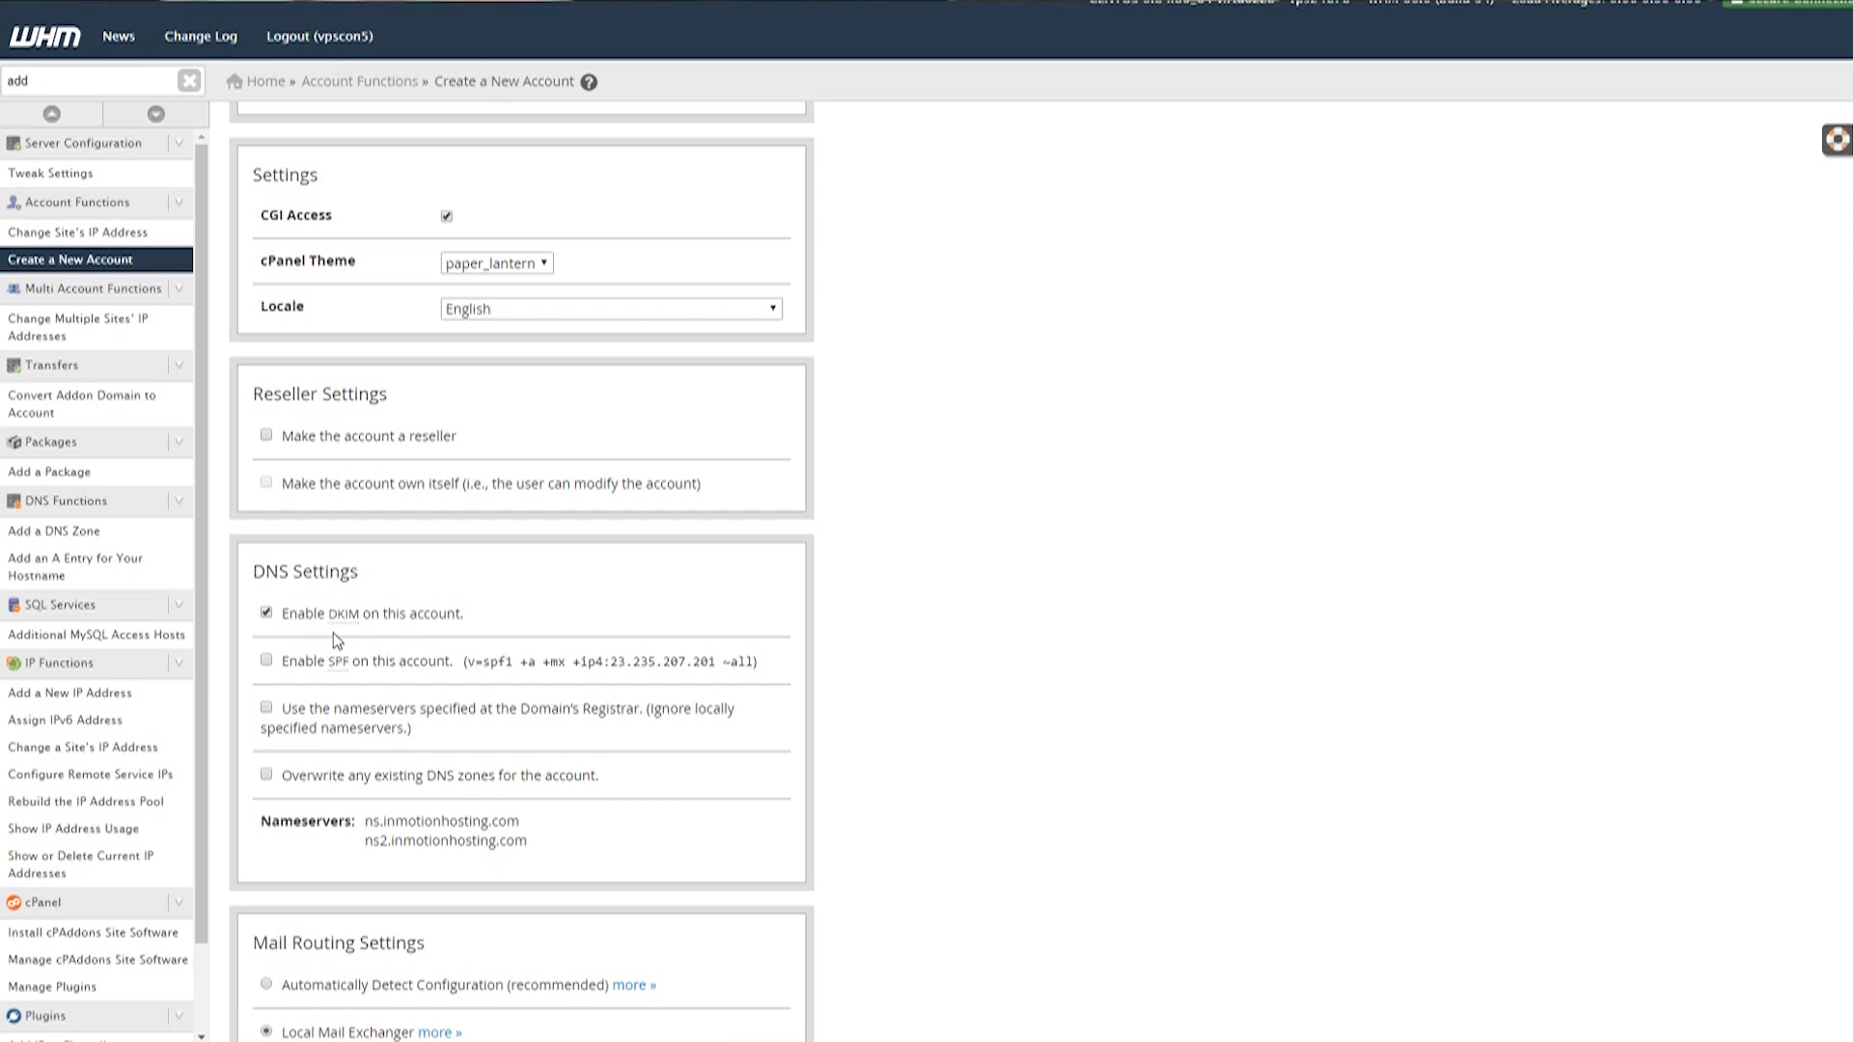
{"action": "scroll", "coordinate": [450, 614], "scroll_direction": "down", "scroll_amount": 3}
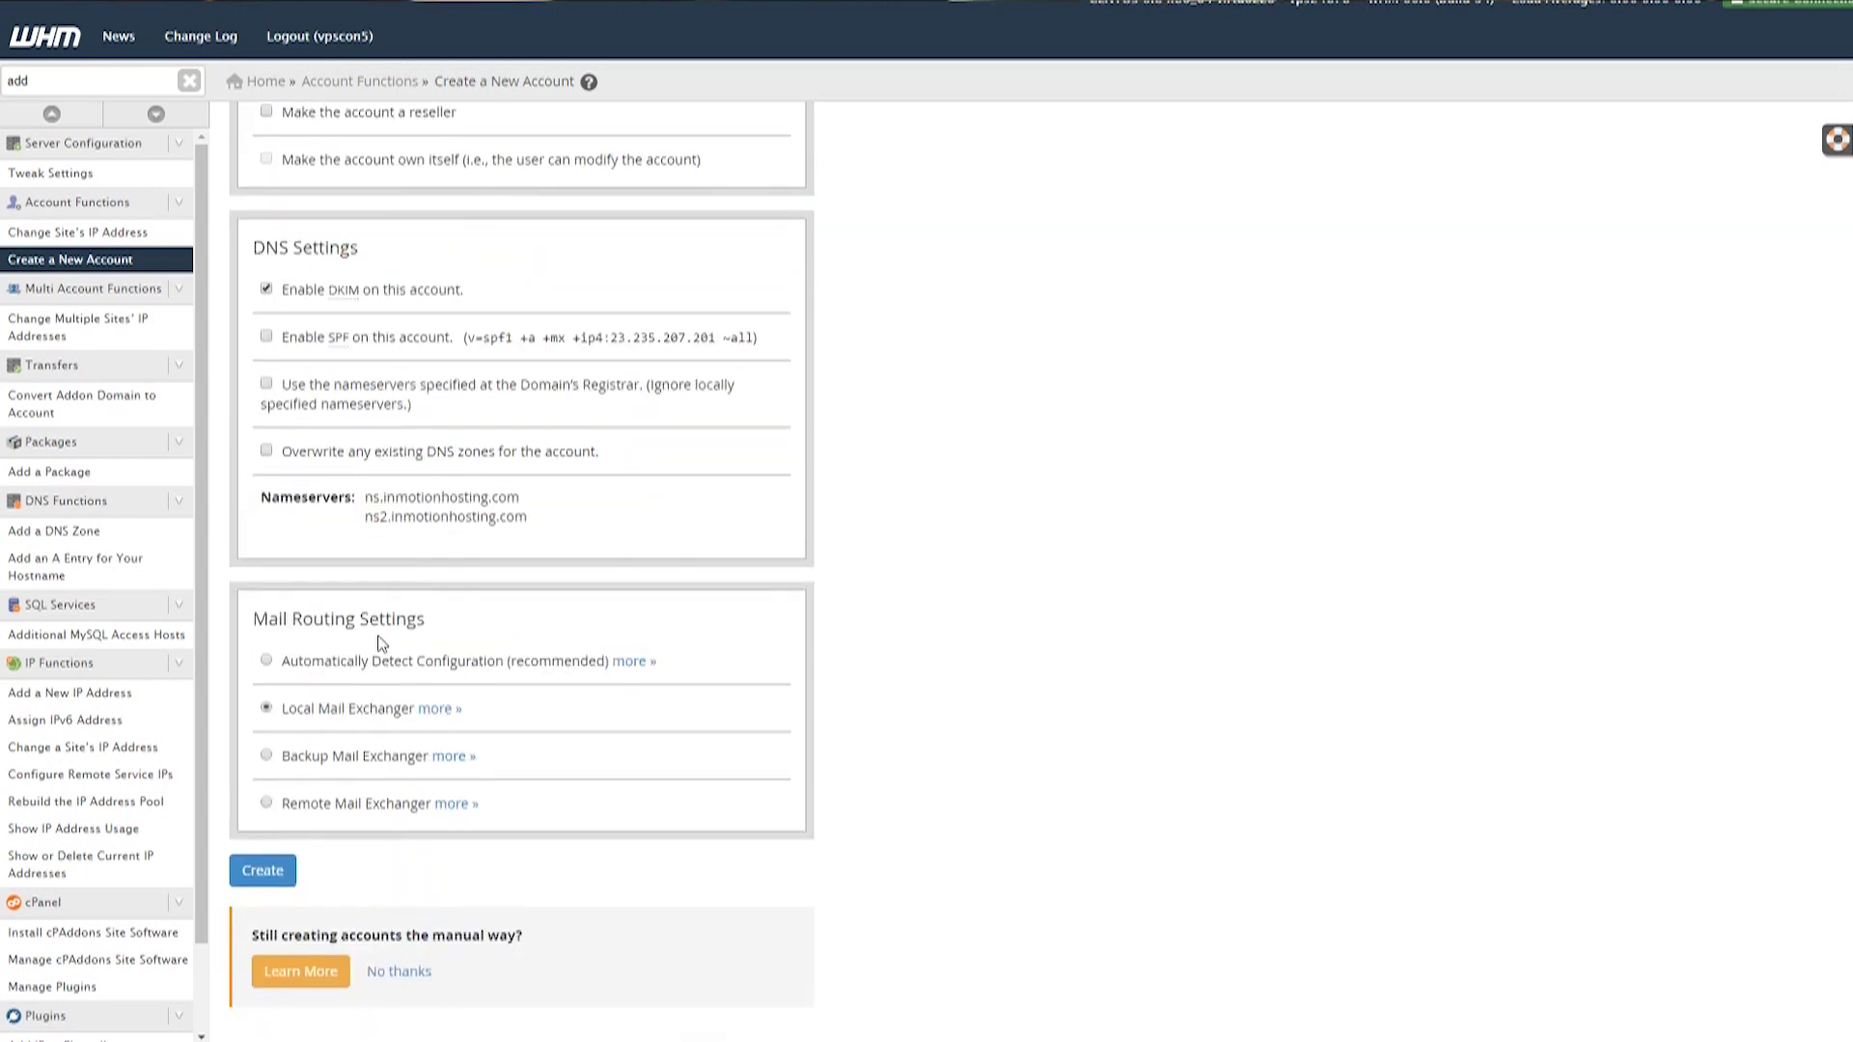
Create the cloud.wendell.tech account and copy its New Account Info details.
{"action": "left_click", "coordinate": [272, 874]}
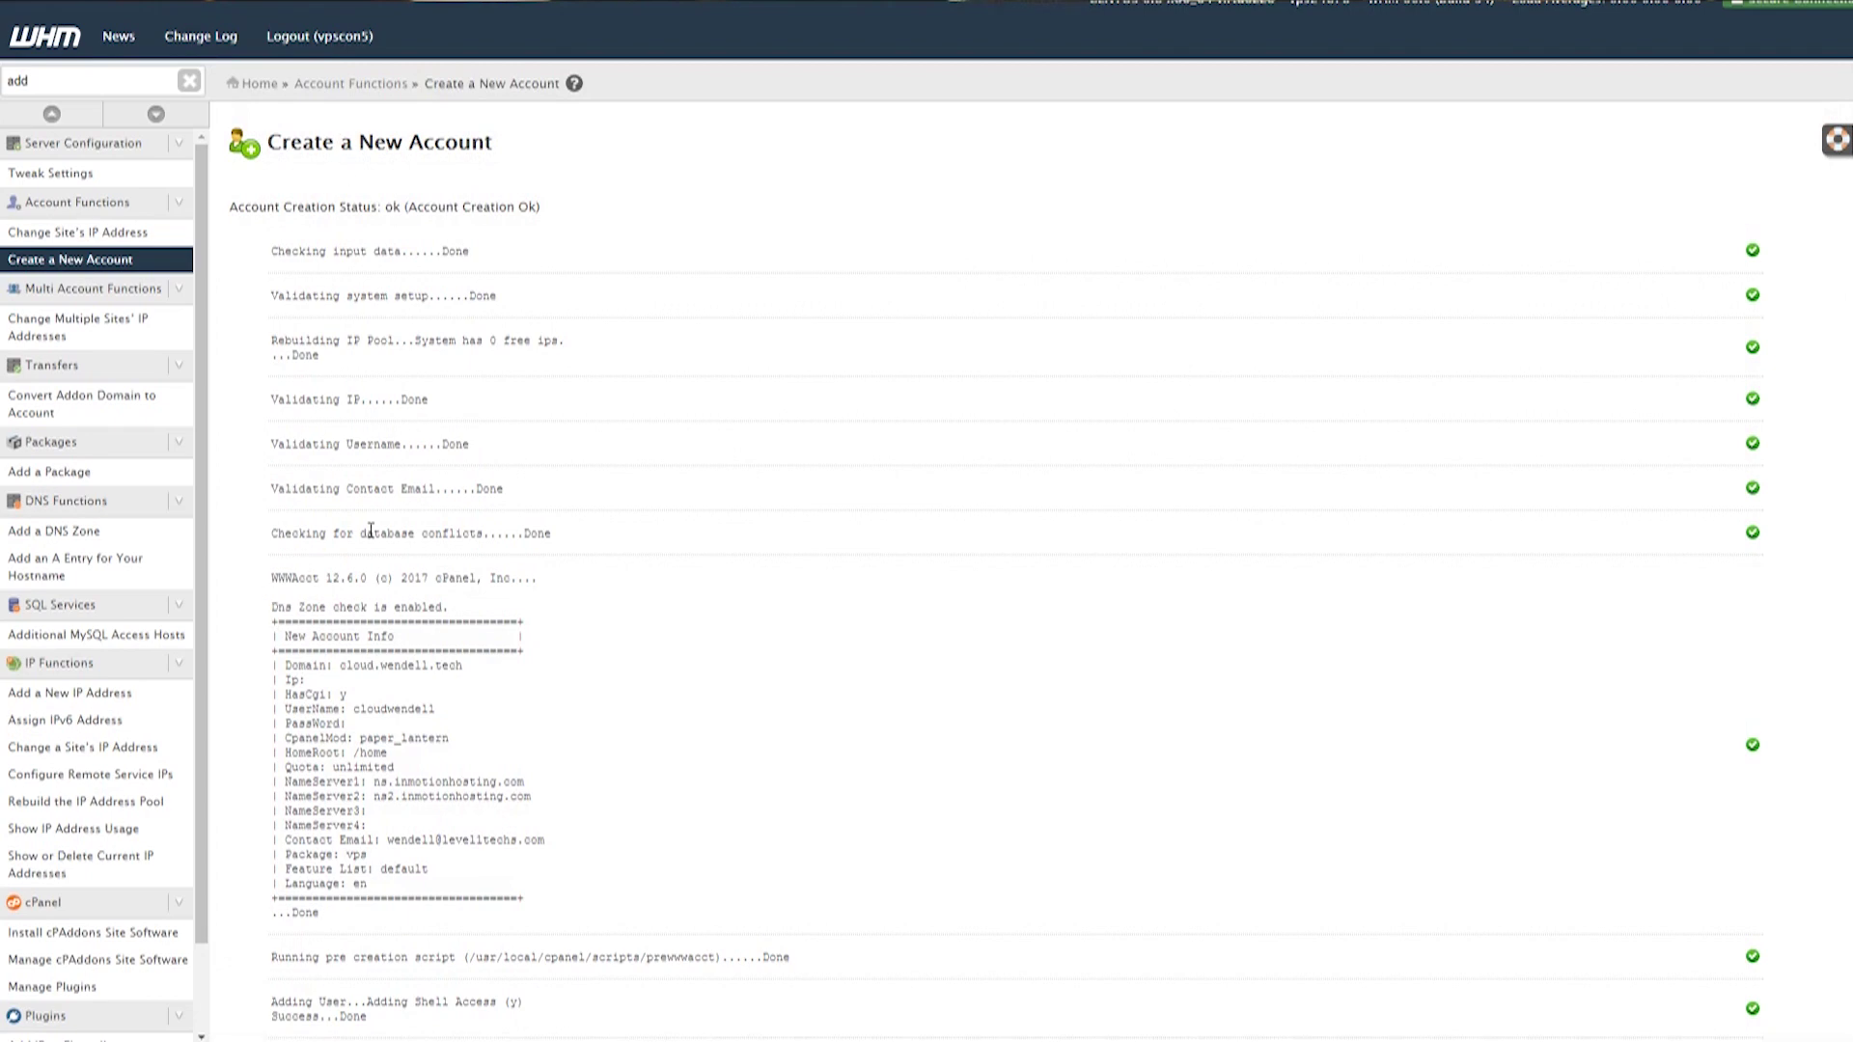
{"action": "left_click_drag", "start_coordinate": [272, 621], "coordinate": [523, 899]}
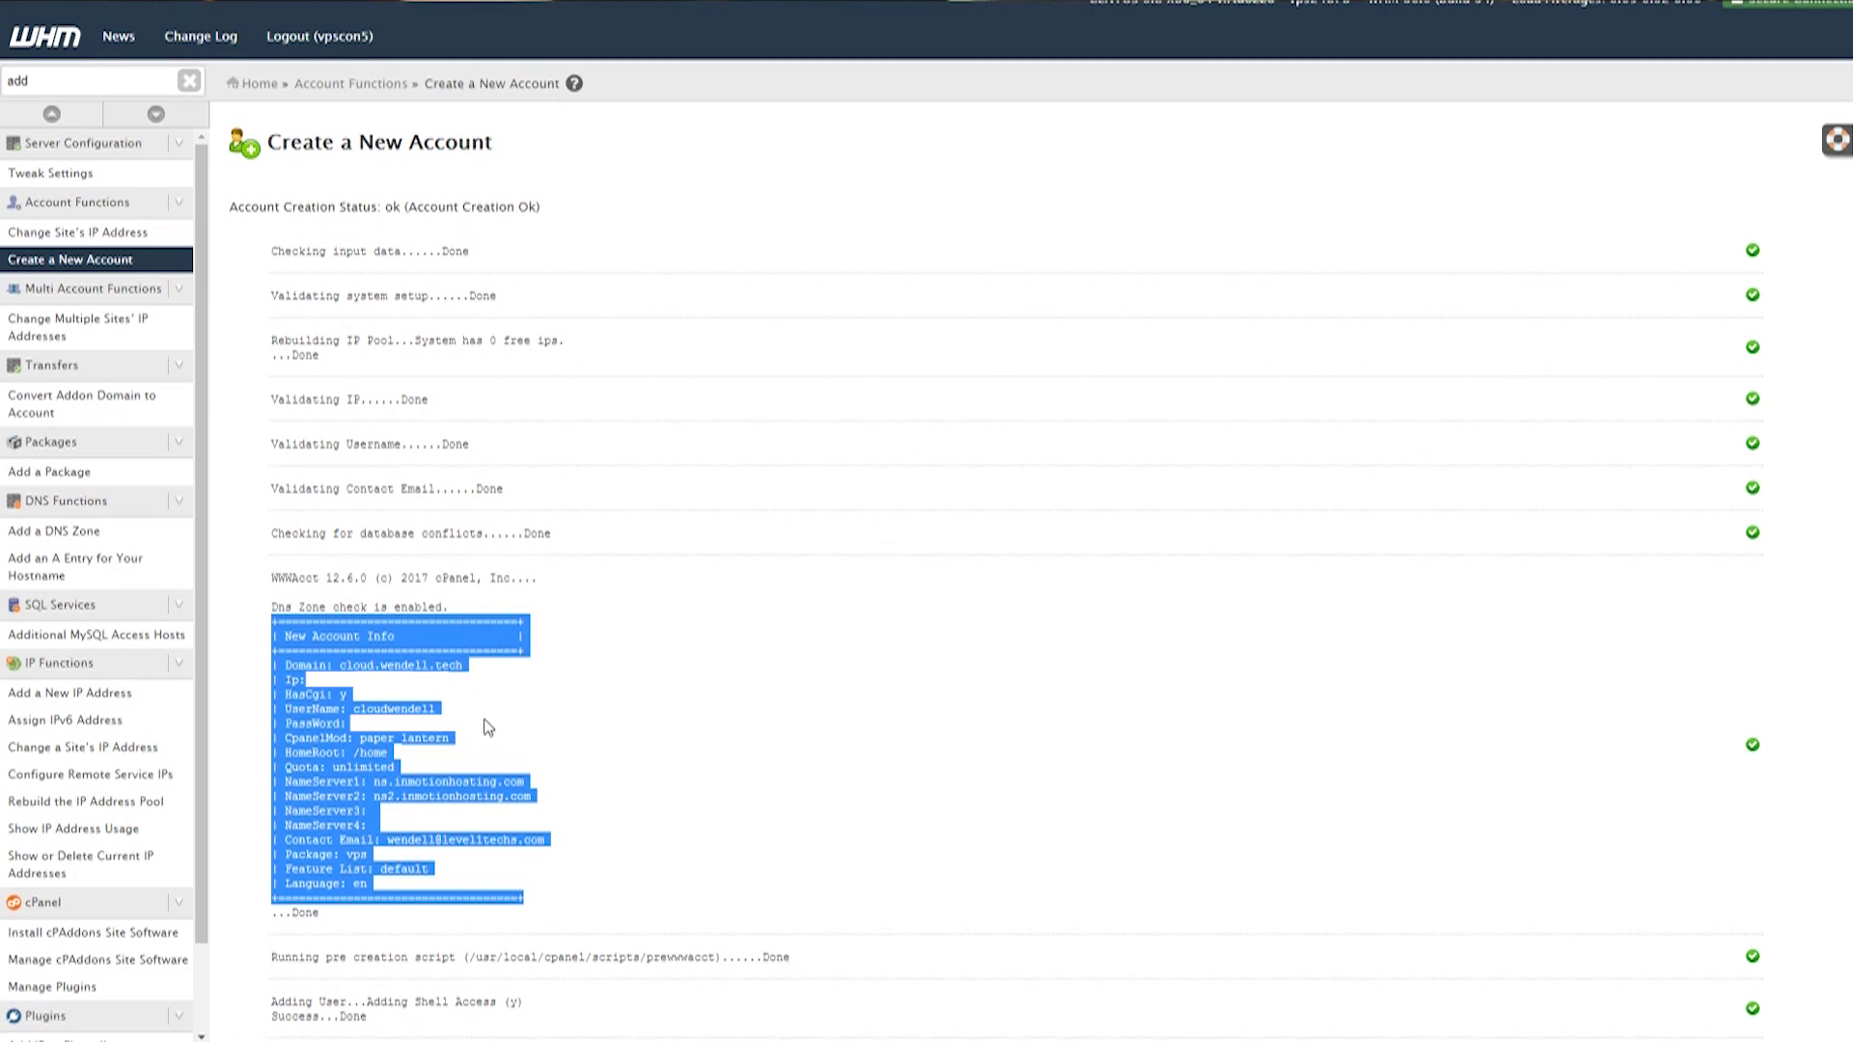
{"action": "left_click", "coordinate": [369, 701]}
{"action": "left_click_drag", "start_coordinate": [263, 578], "coordinate": [696, 898]}
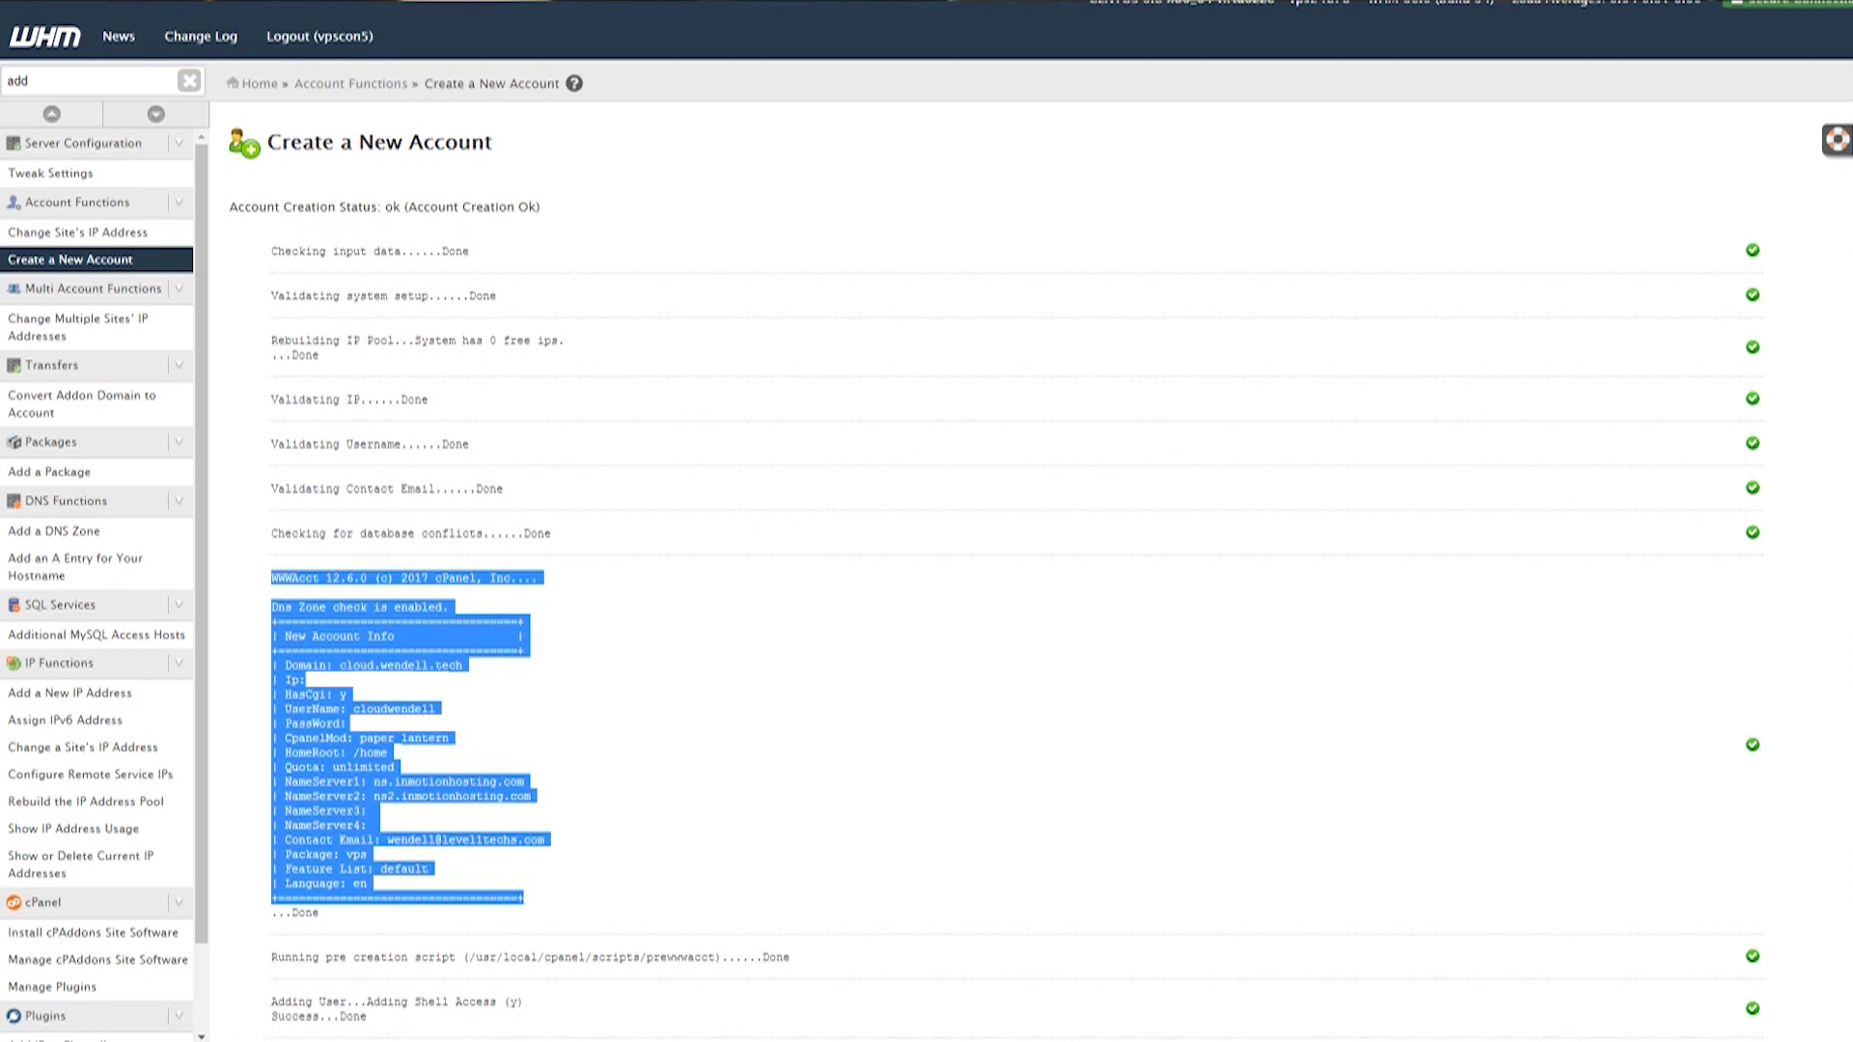
{"action": "key", "text": "alt+Tab"}
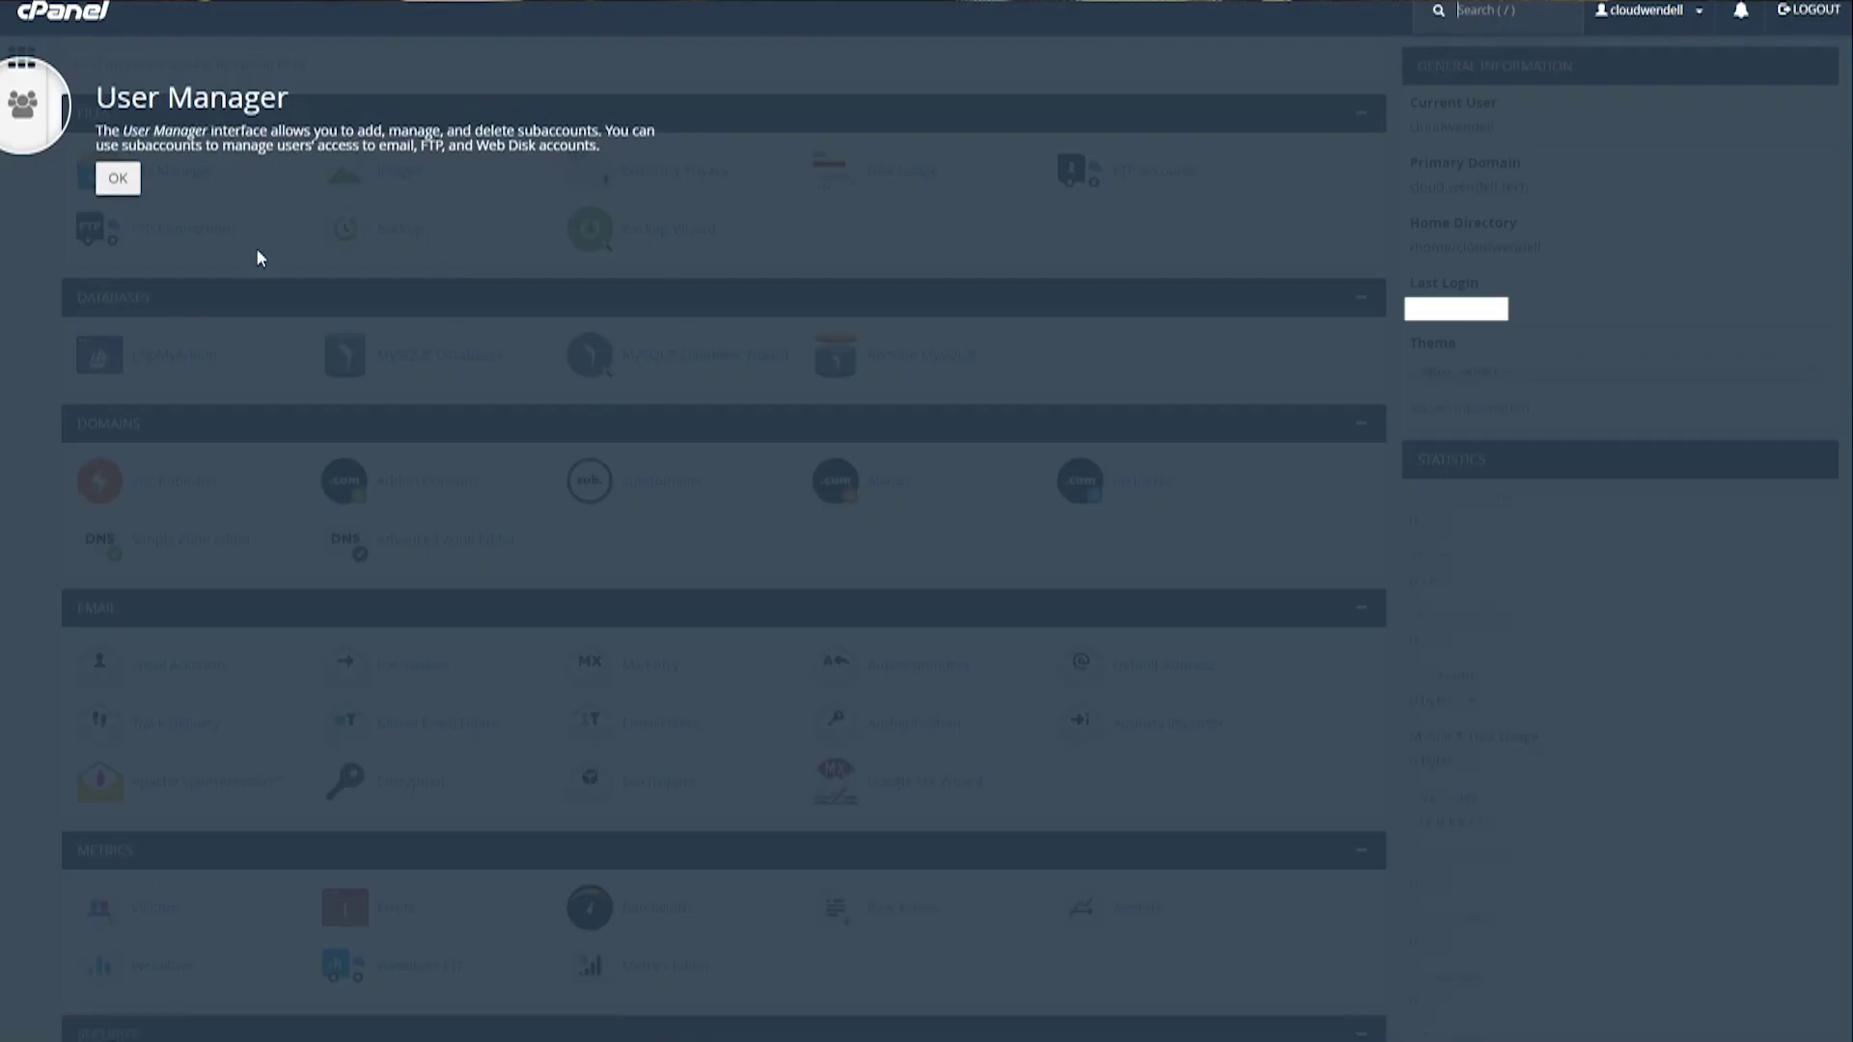
{"action": "left_click", "coordinate": [116, 179]}
{"action": "scroll", "coordinate": [567, 538], "scroll_direction": "down", "scroll_amount": 7}
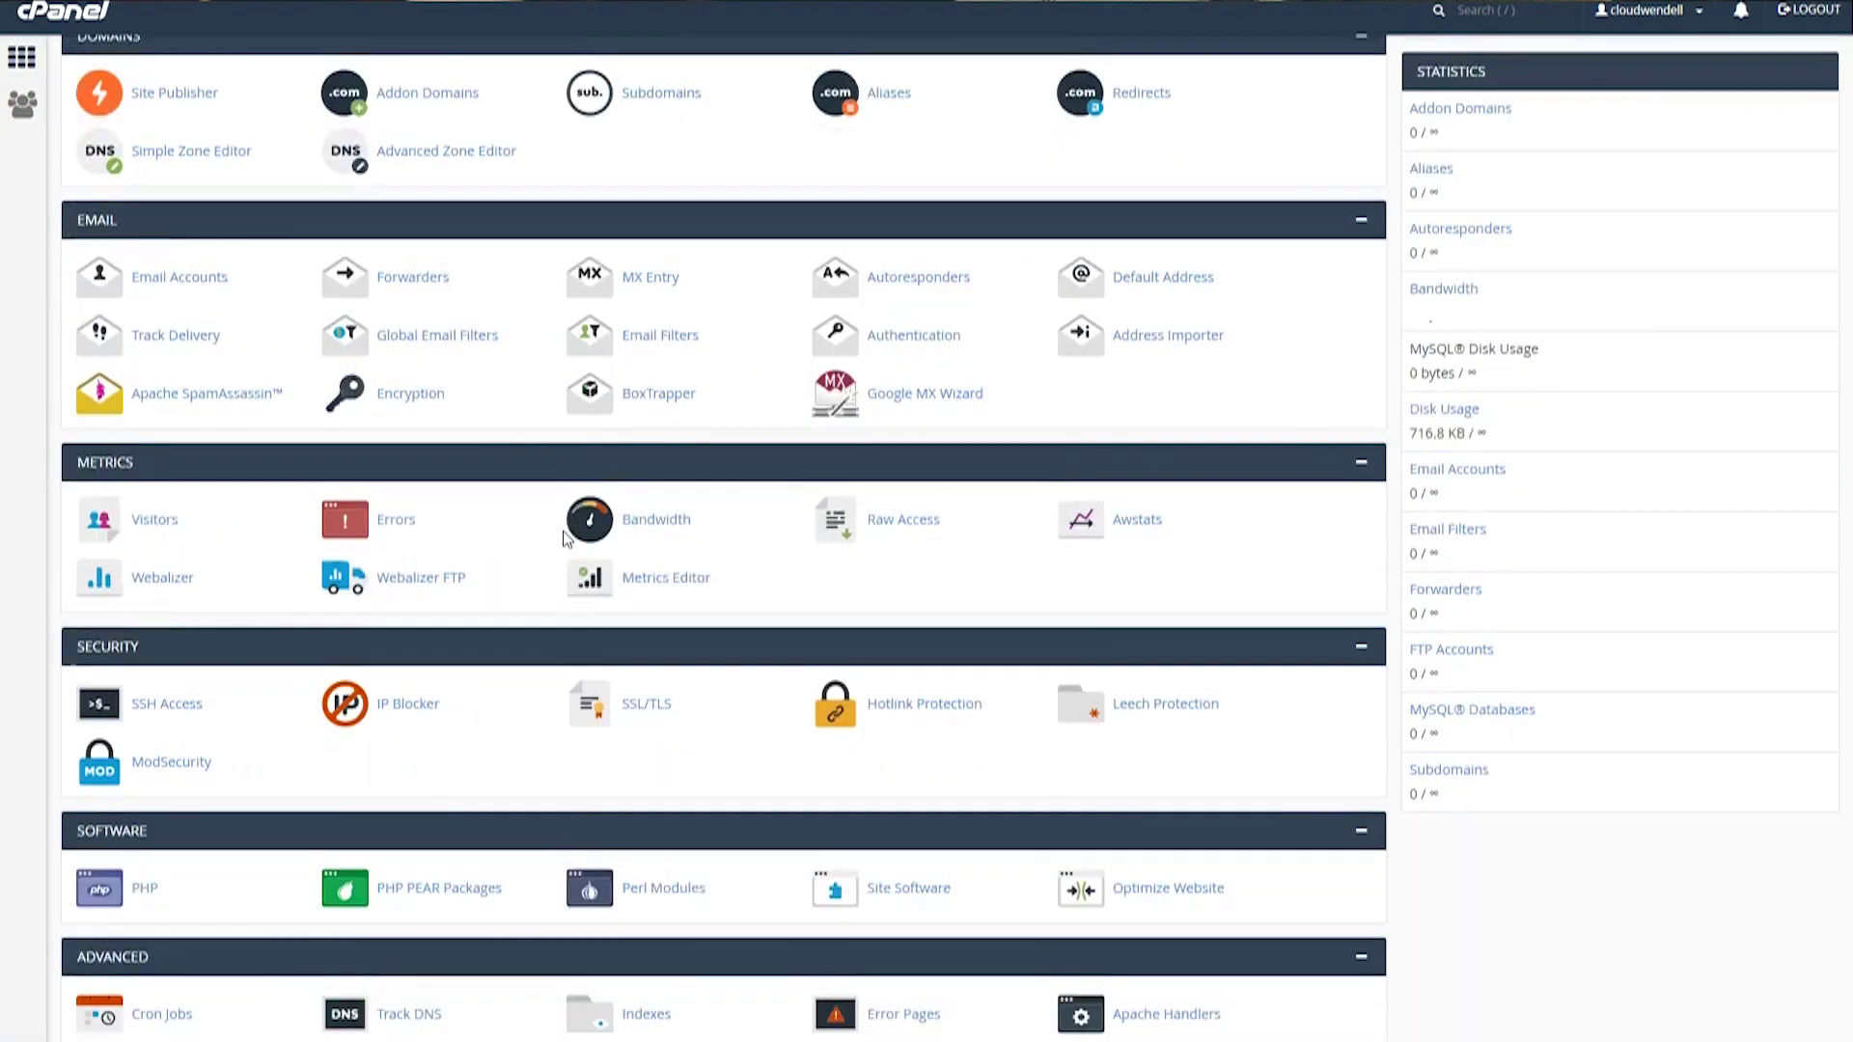
{"action": "scroll", "coordinate": [565, 549], "scroll_direction": "up", "scroll_amount": 7}
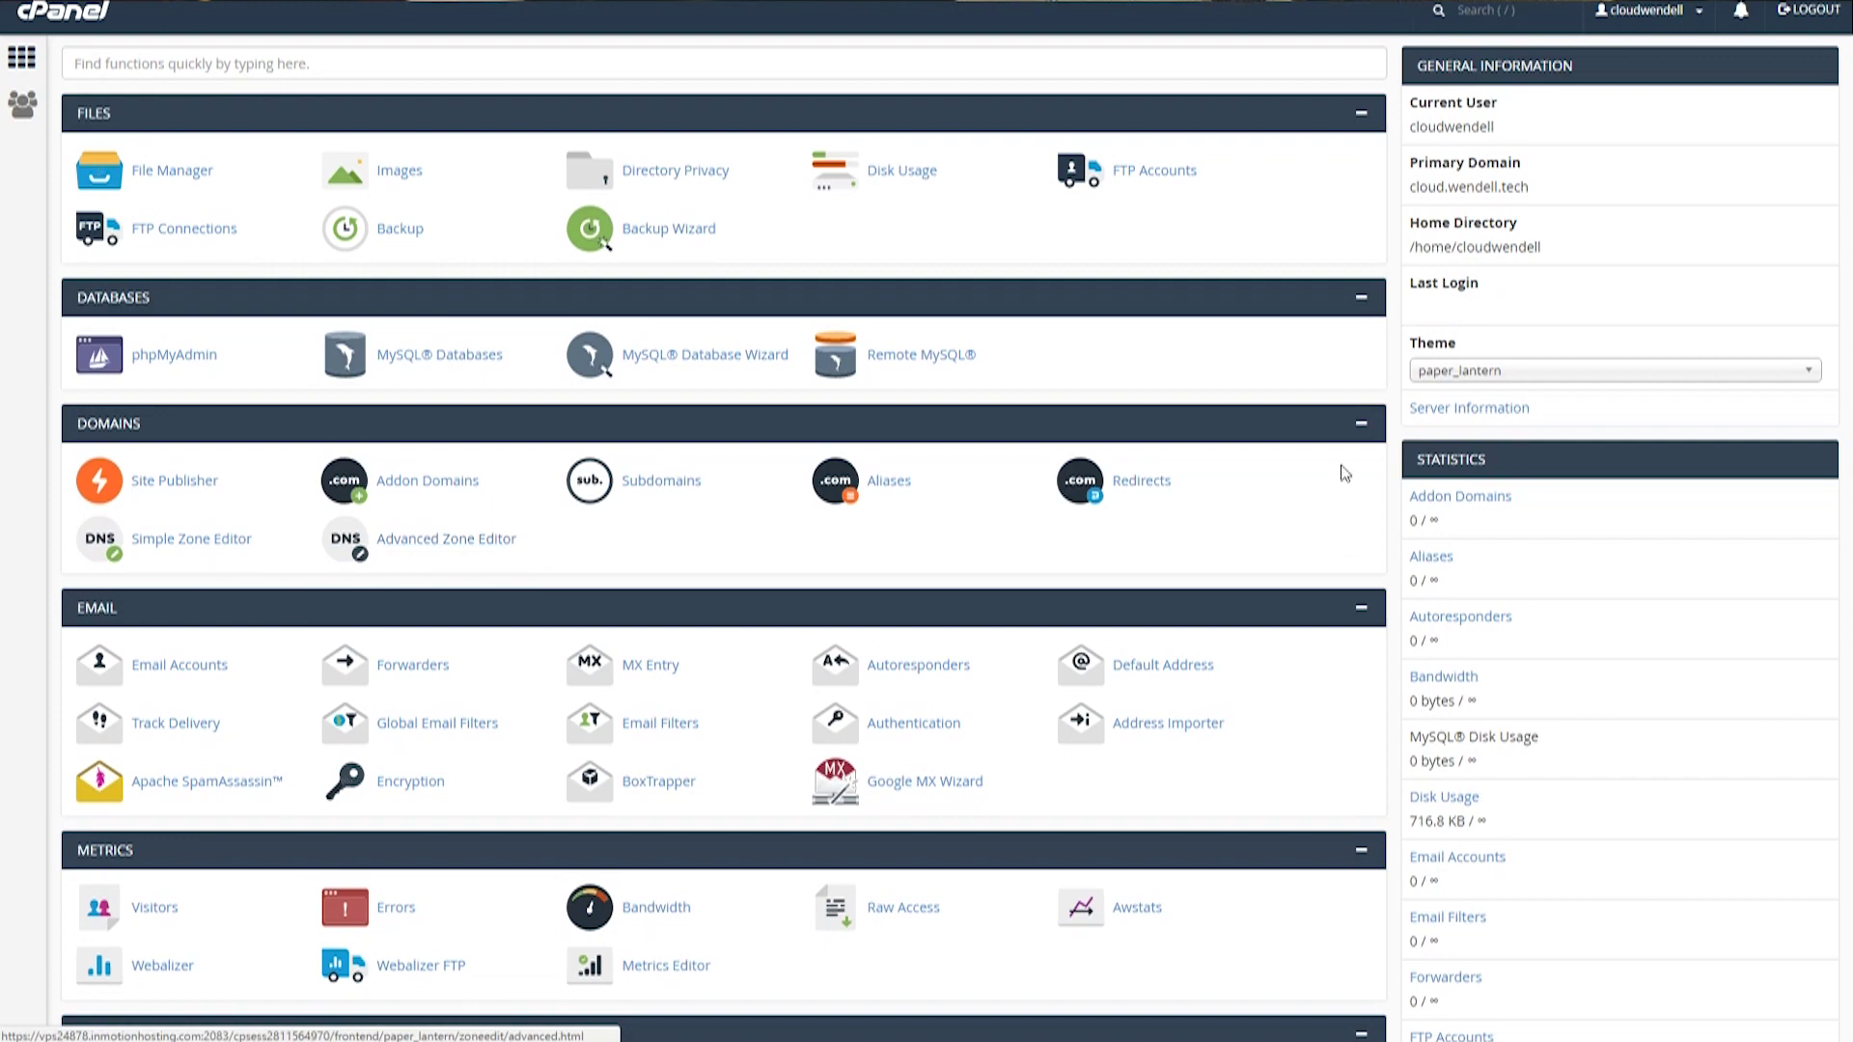
{"action": "scroll", "coordinate": [799, 481], "scroll_direction": "down", "scroll_amount": 3}
{"action": "scroll", "coordinate": [797, 483], "scroll_direction": "down", "scroll_amount": 4}
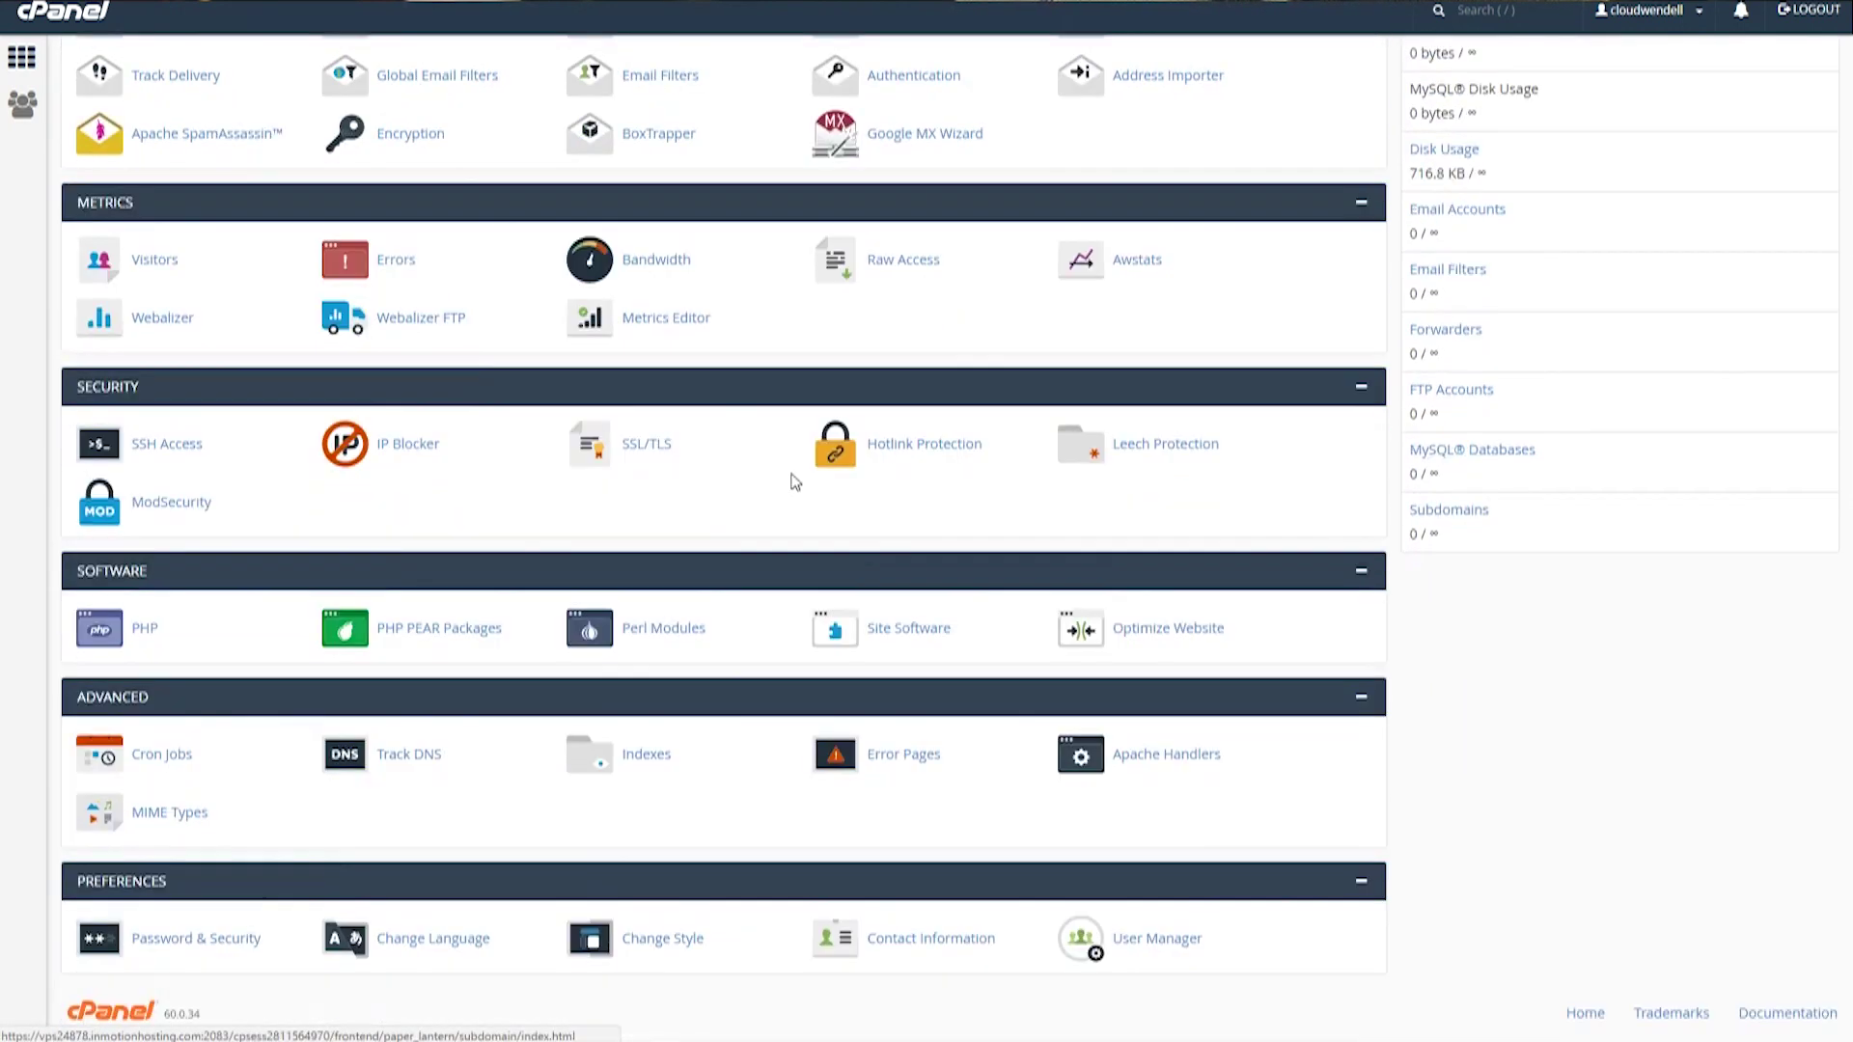
{"action": "scroll", "coordinate": [439, 473], "scroll_direction": "up", "scroll_amount": 7}
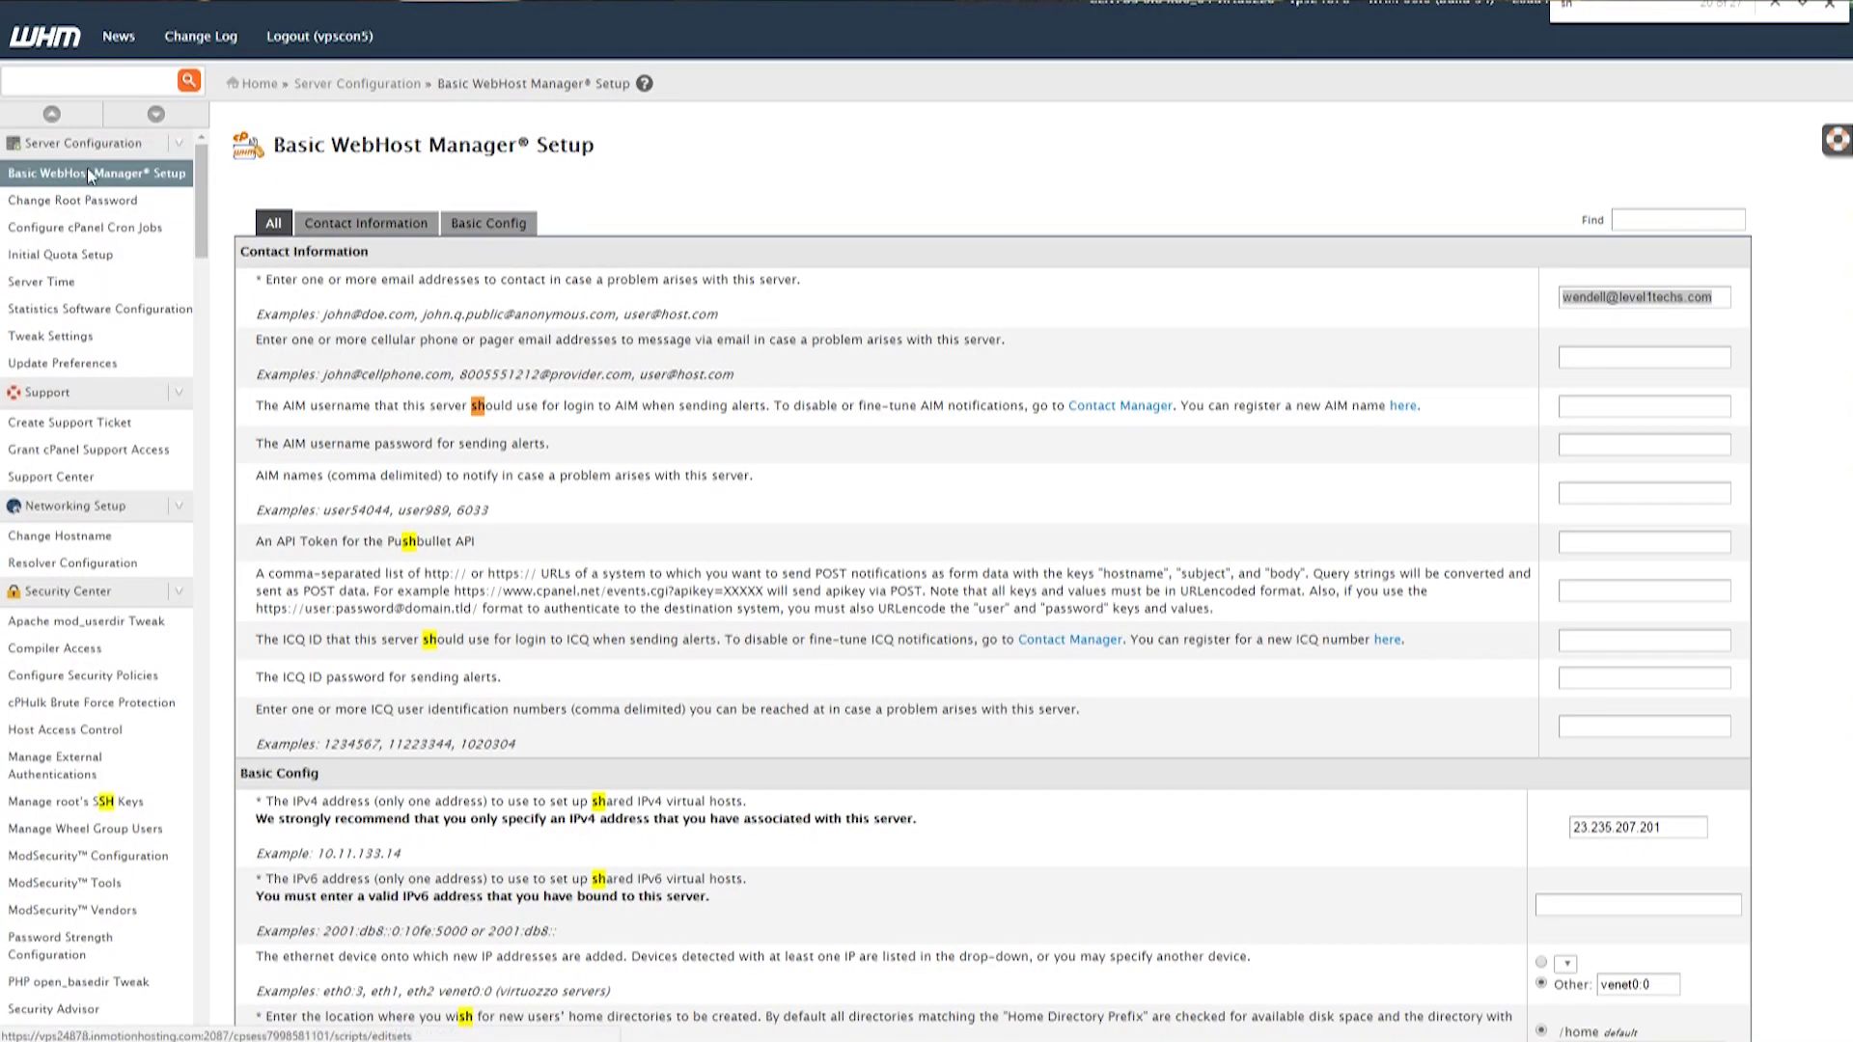
Paste a different address into the contact e-mail field of Basic WebHost Manager Setup.
{"action": "key", "text": "ctrl+v"}
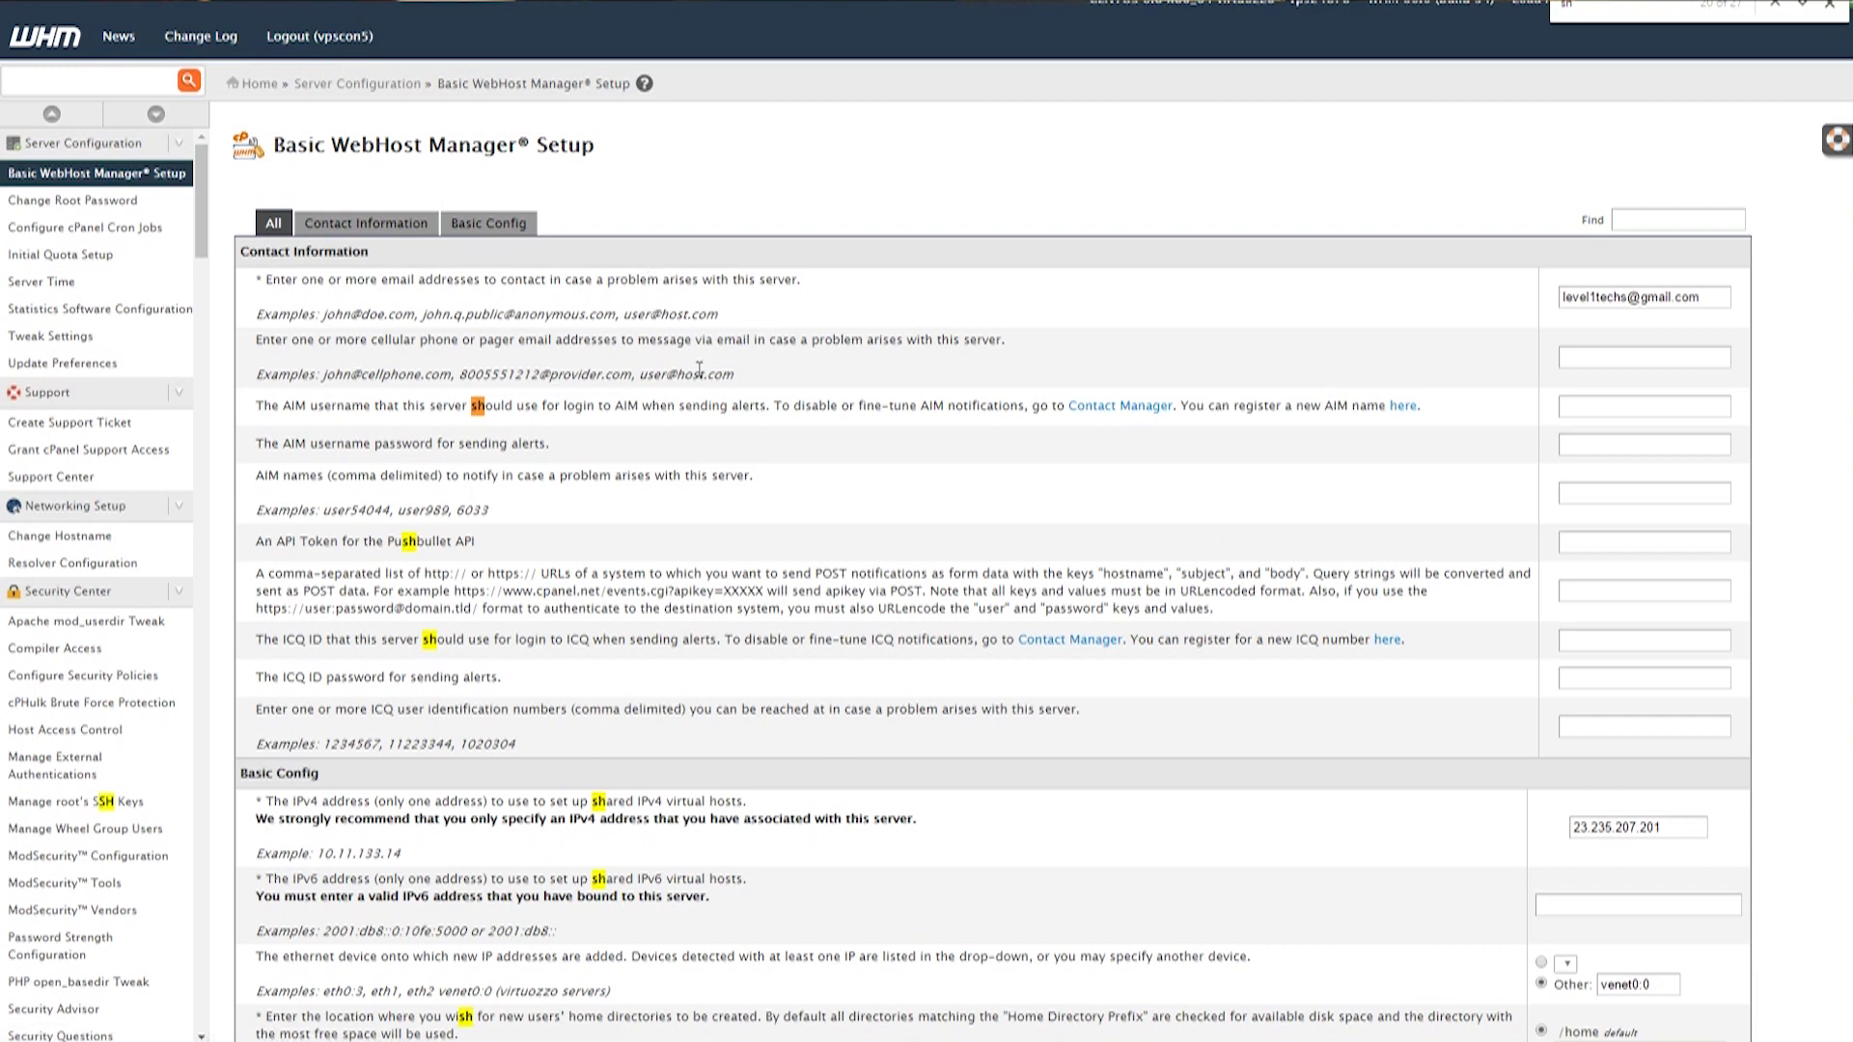
Review the setup page, then filter the sidebar with 'pache' to list Apache tools.
{"action": "scroll", "coordinate": [888, 519], "scroll_direction": "down", "scroll_amount": 3}
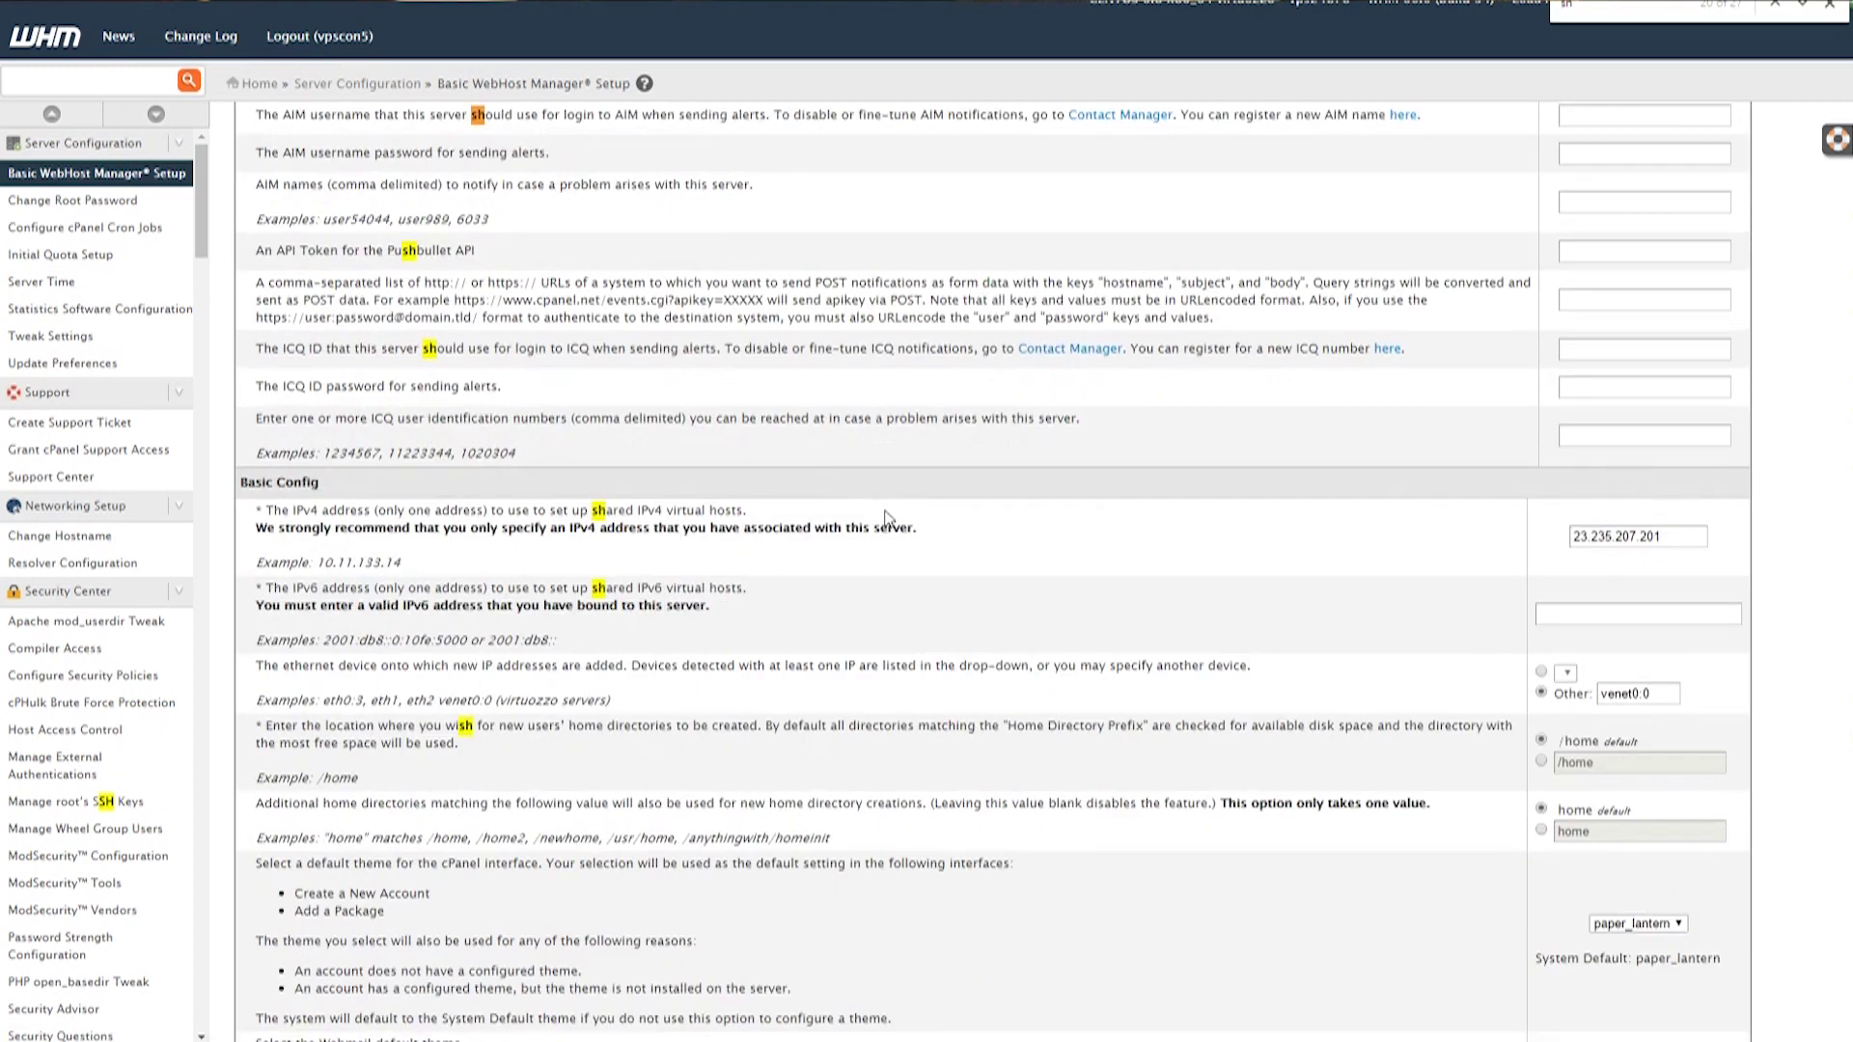
{"action": "scroll", "coordinate": [814, 508], "scroll_direction": "down", "scroll_amount": 5}
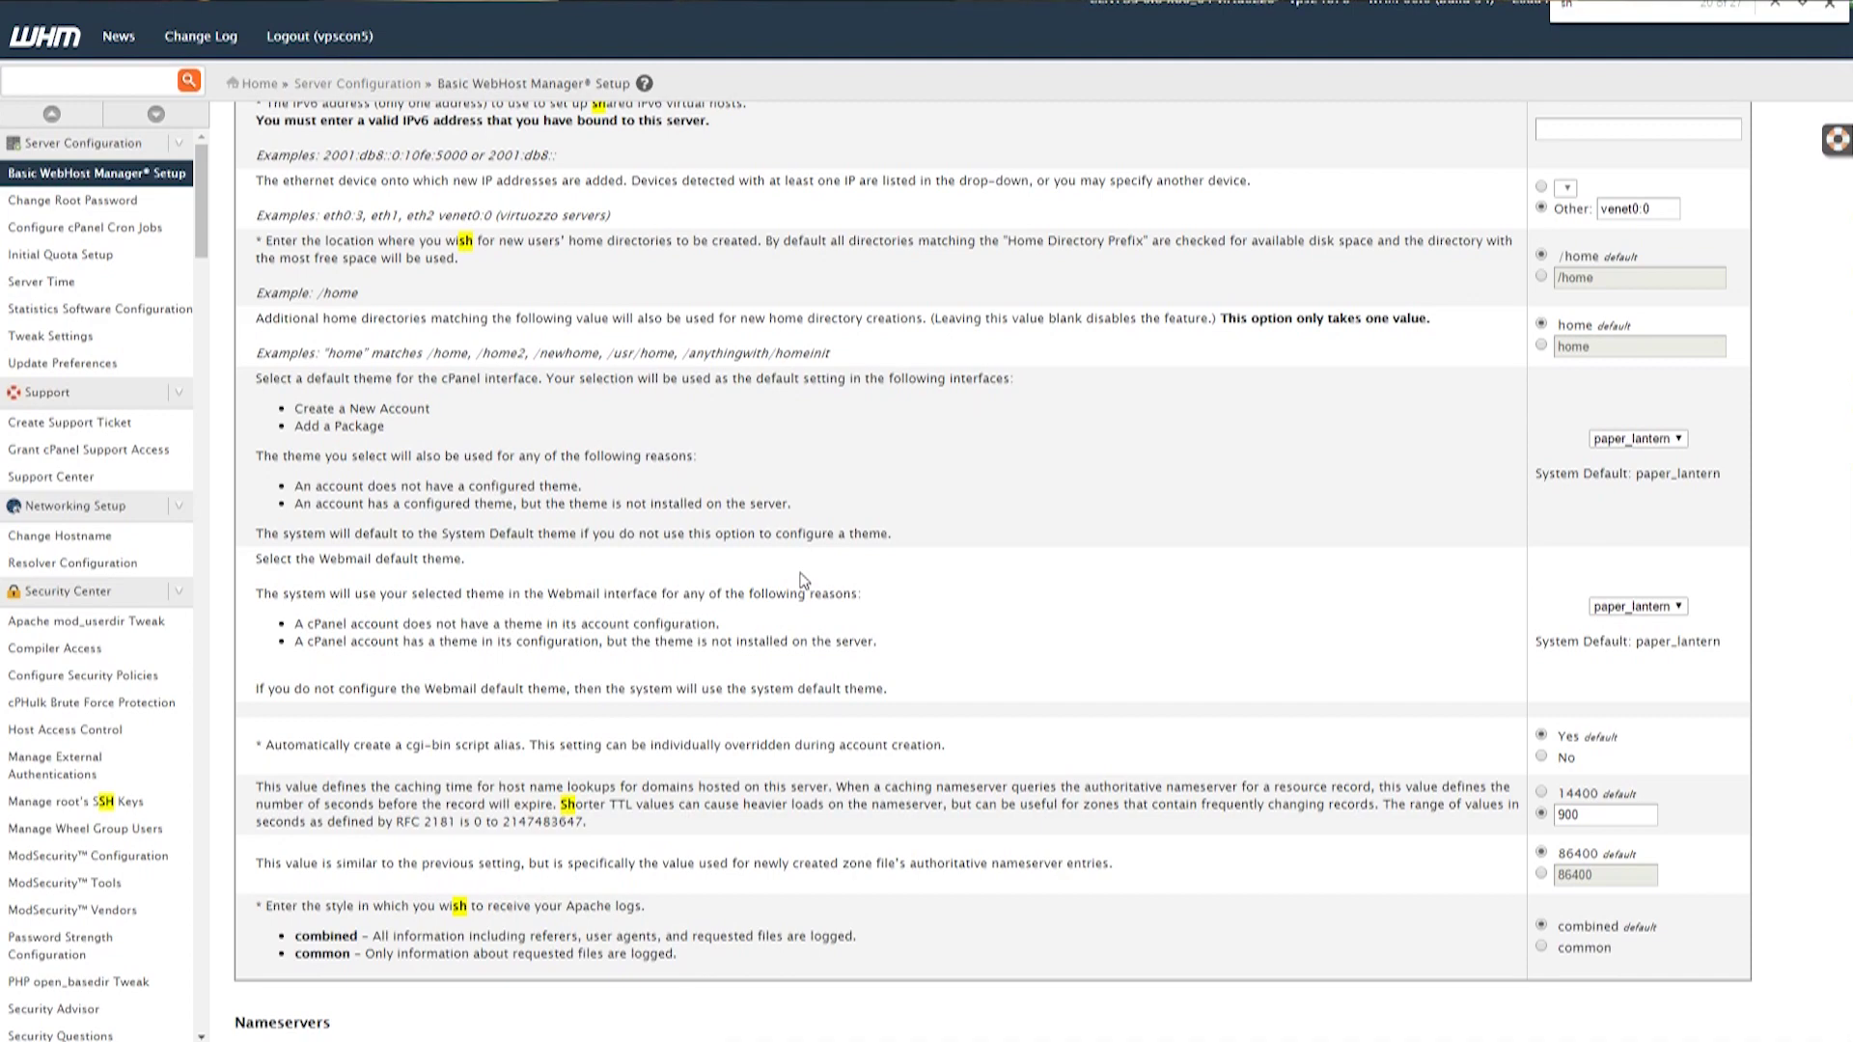
{"action": "scroll", "coordinate": [800, 580], "scroll_direction": "up", "scroll_amount": 8}
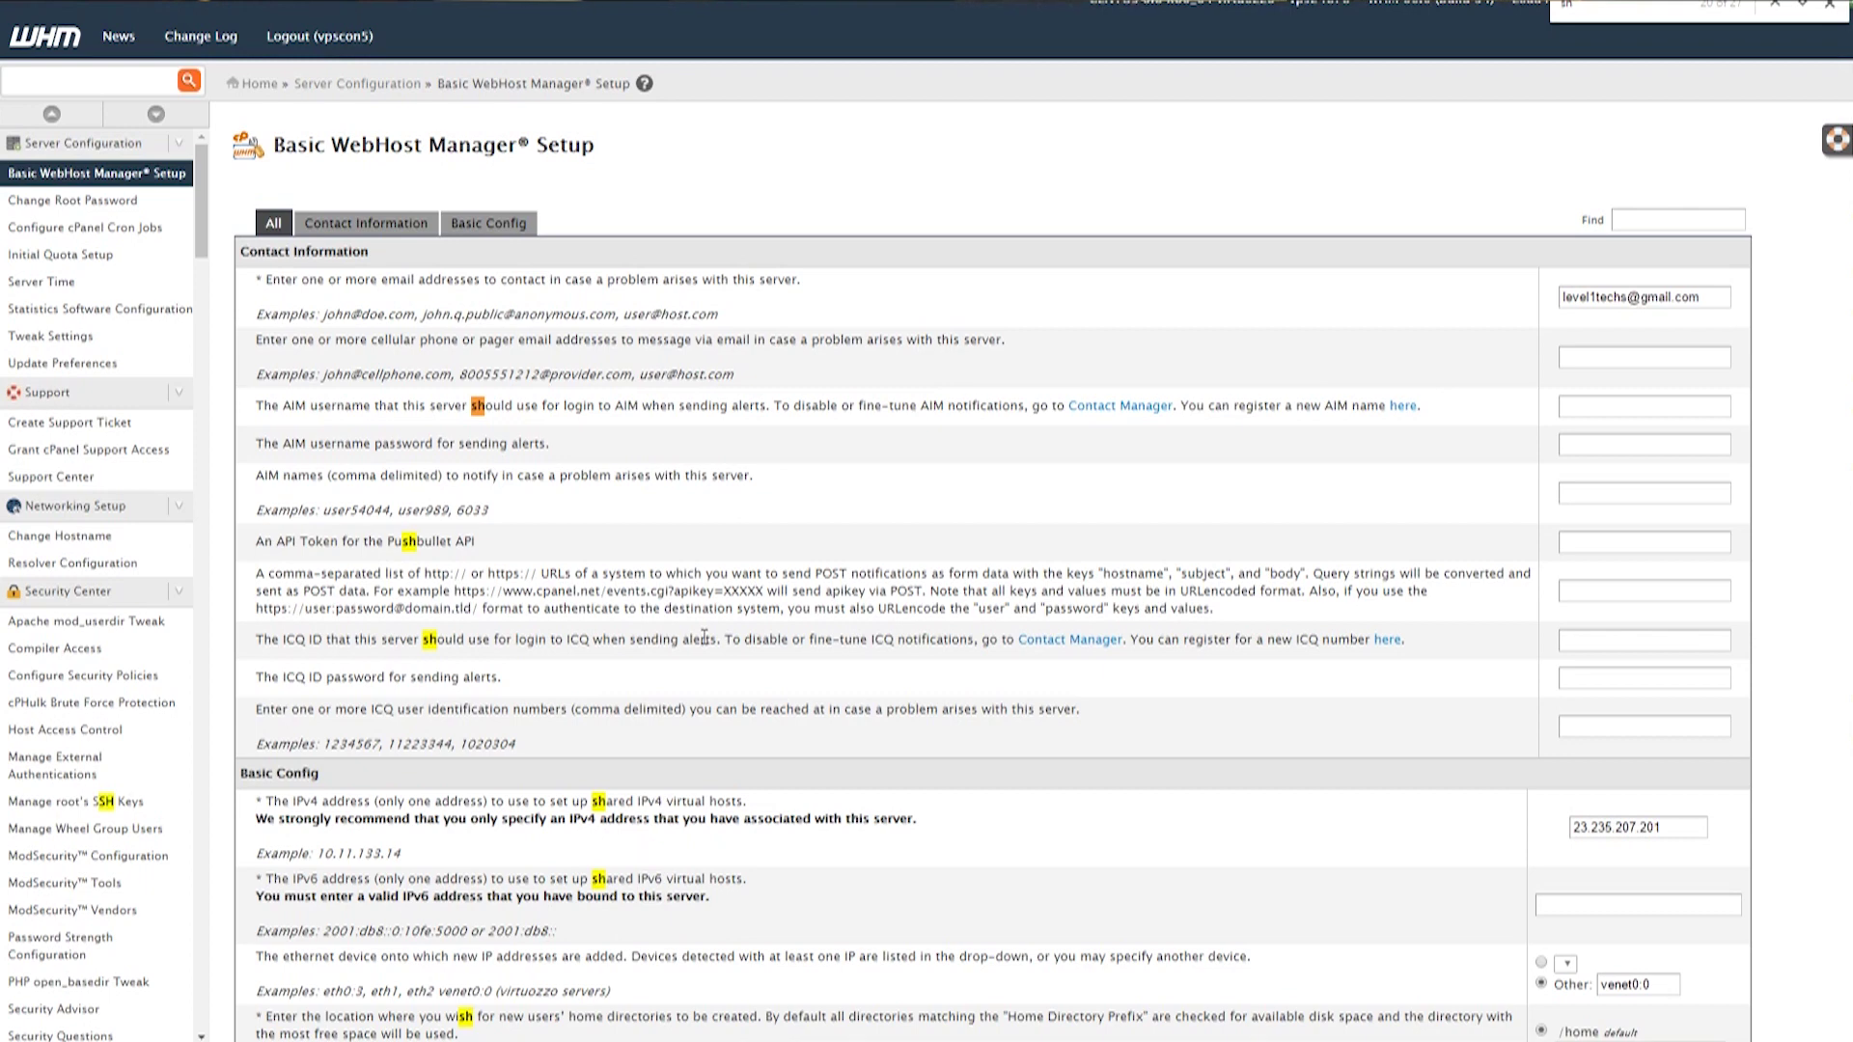
{"action": "type", "text": "pache"}
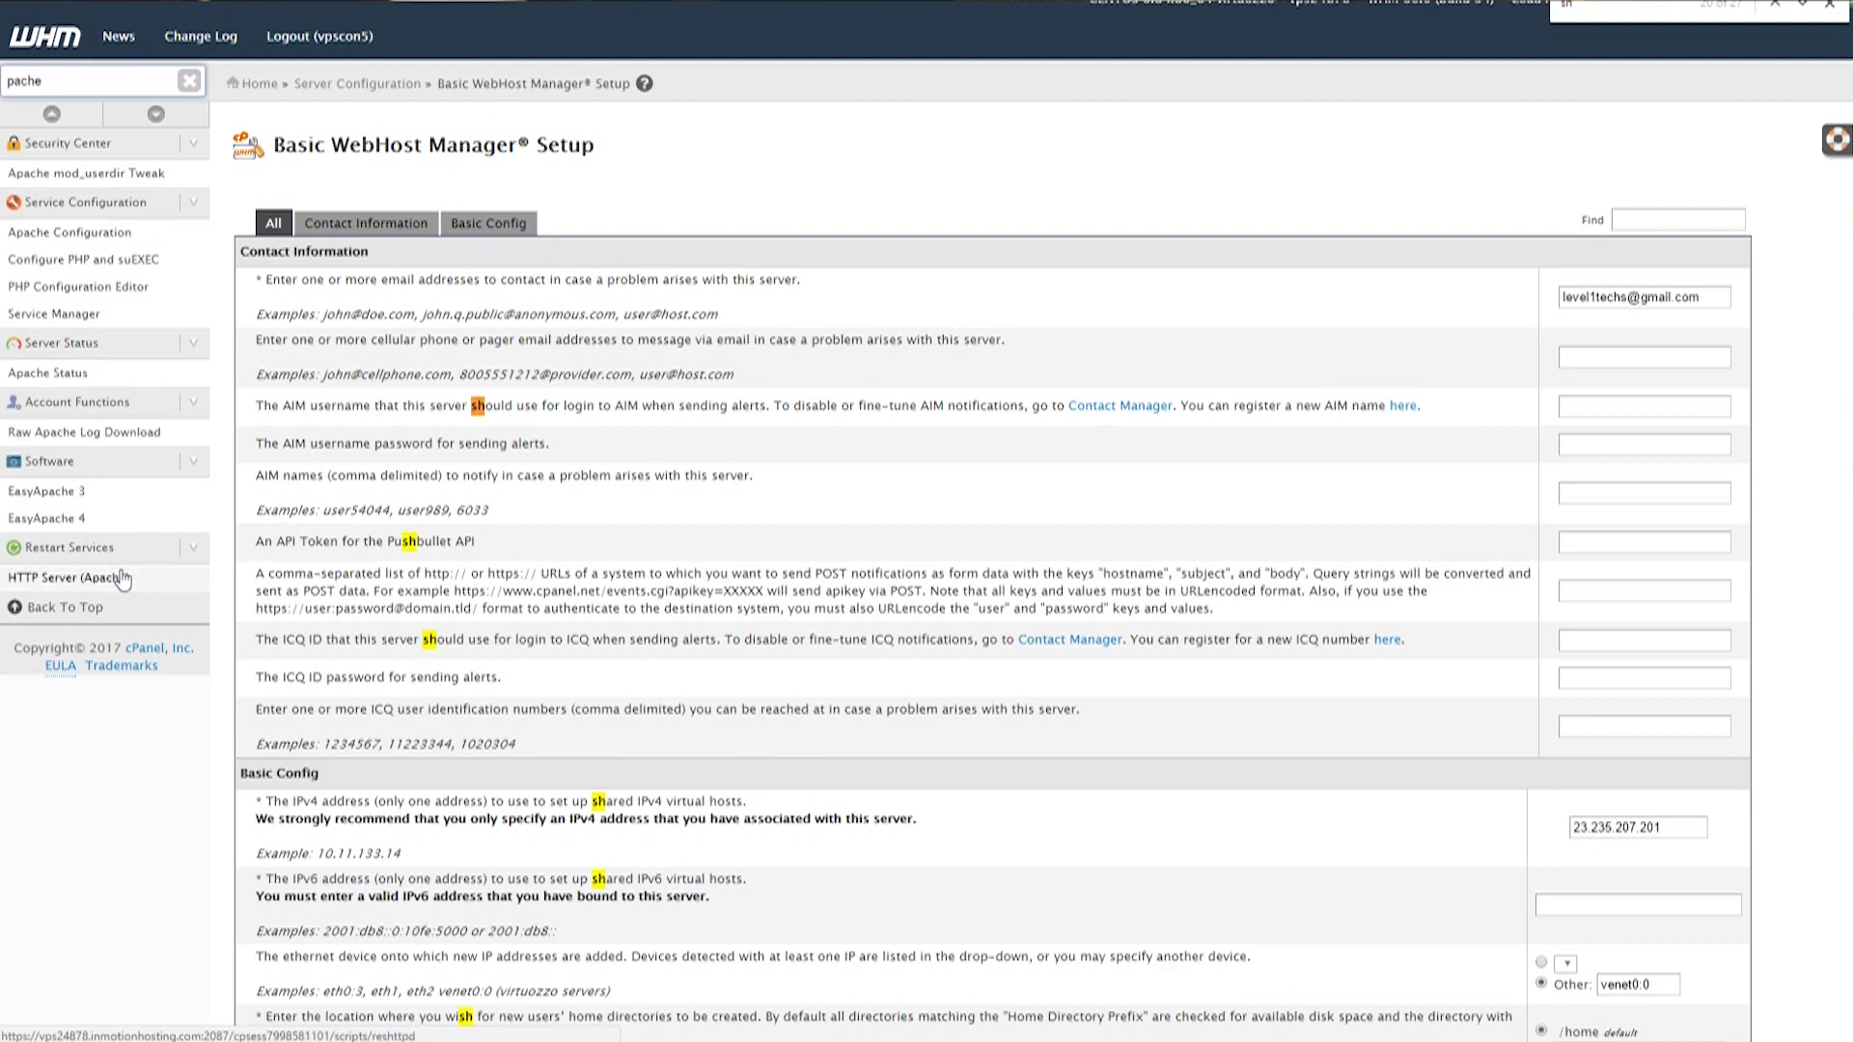
Open EasyApache 4, which reports it is unavailable while EasyApache 3 is active.
{"action": "left_click", "coordinate": [68, 523]}
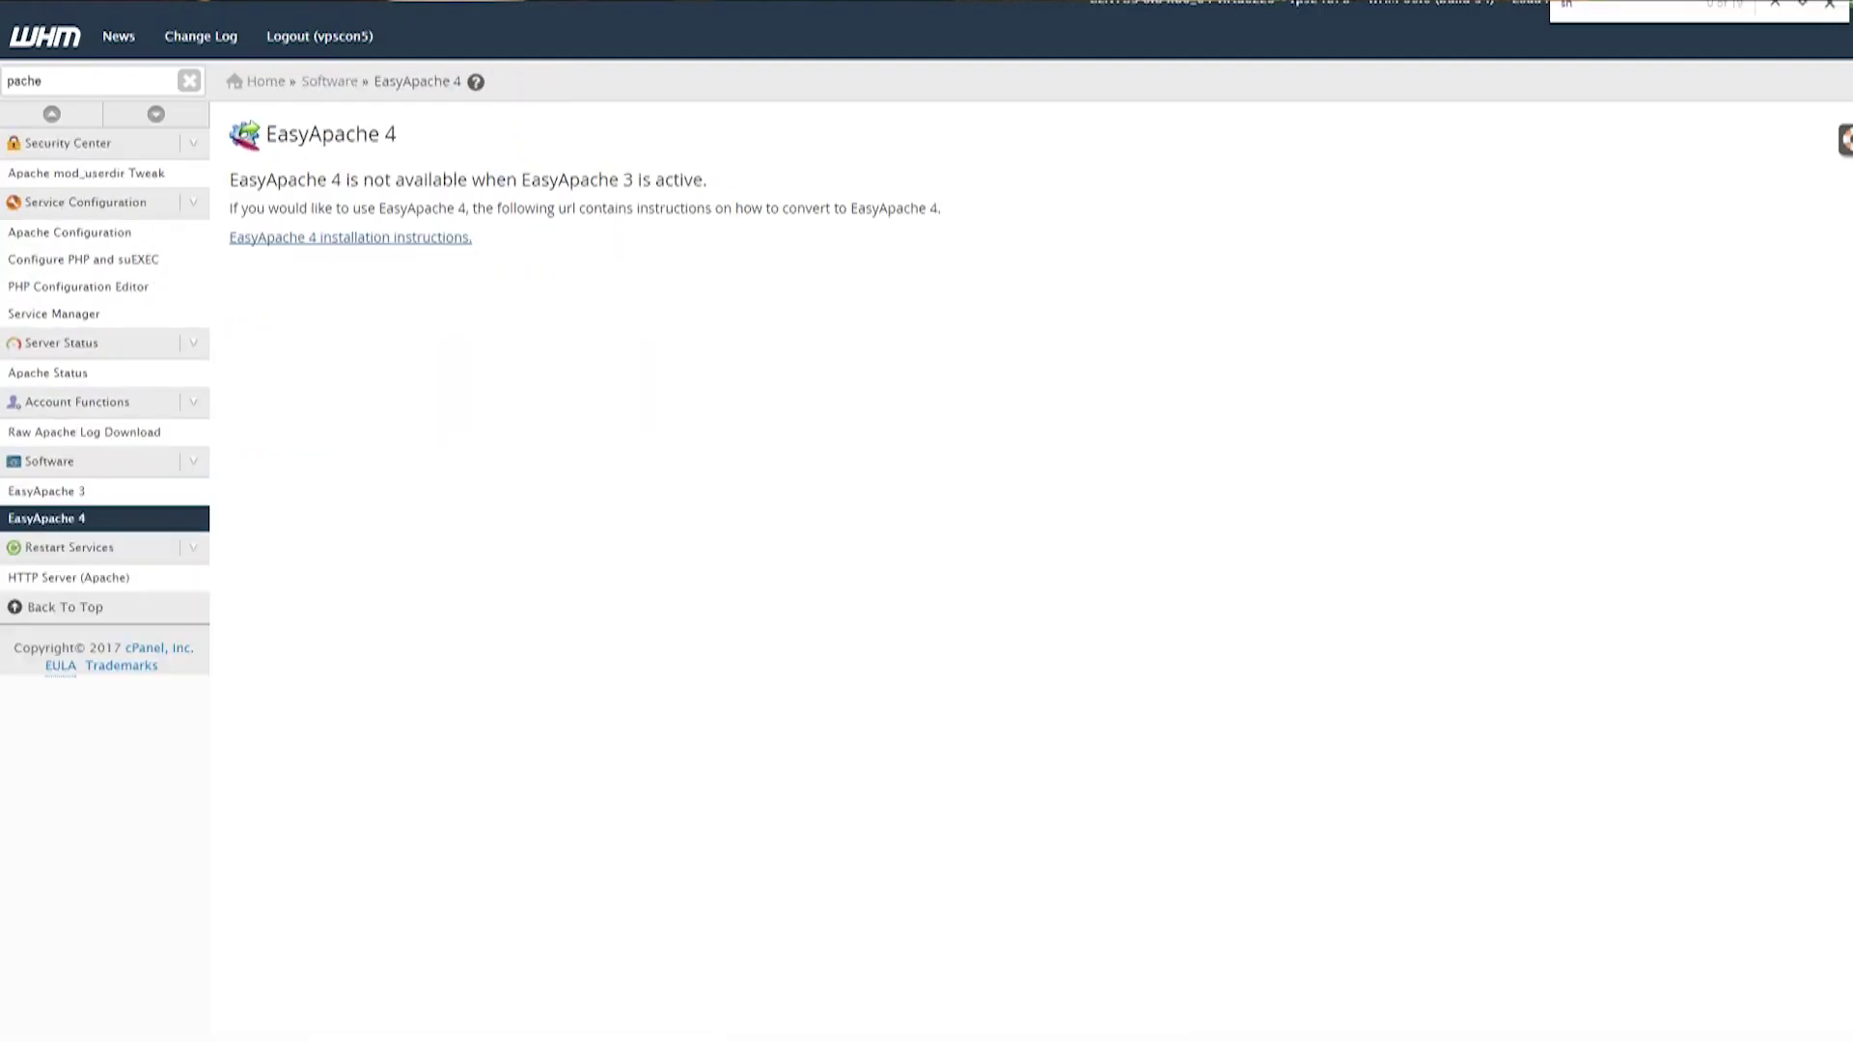
In EasyApache 3, select the Basic Apache 2.4 profile and start customizing it.
{"action": "left_click", "coordinate": [46, 492]}
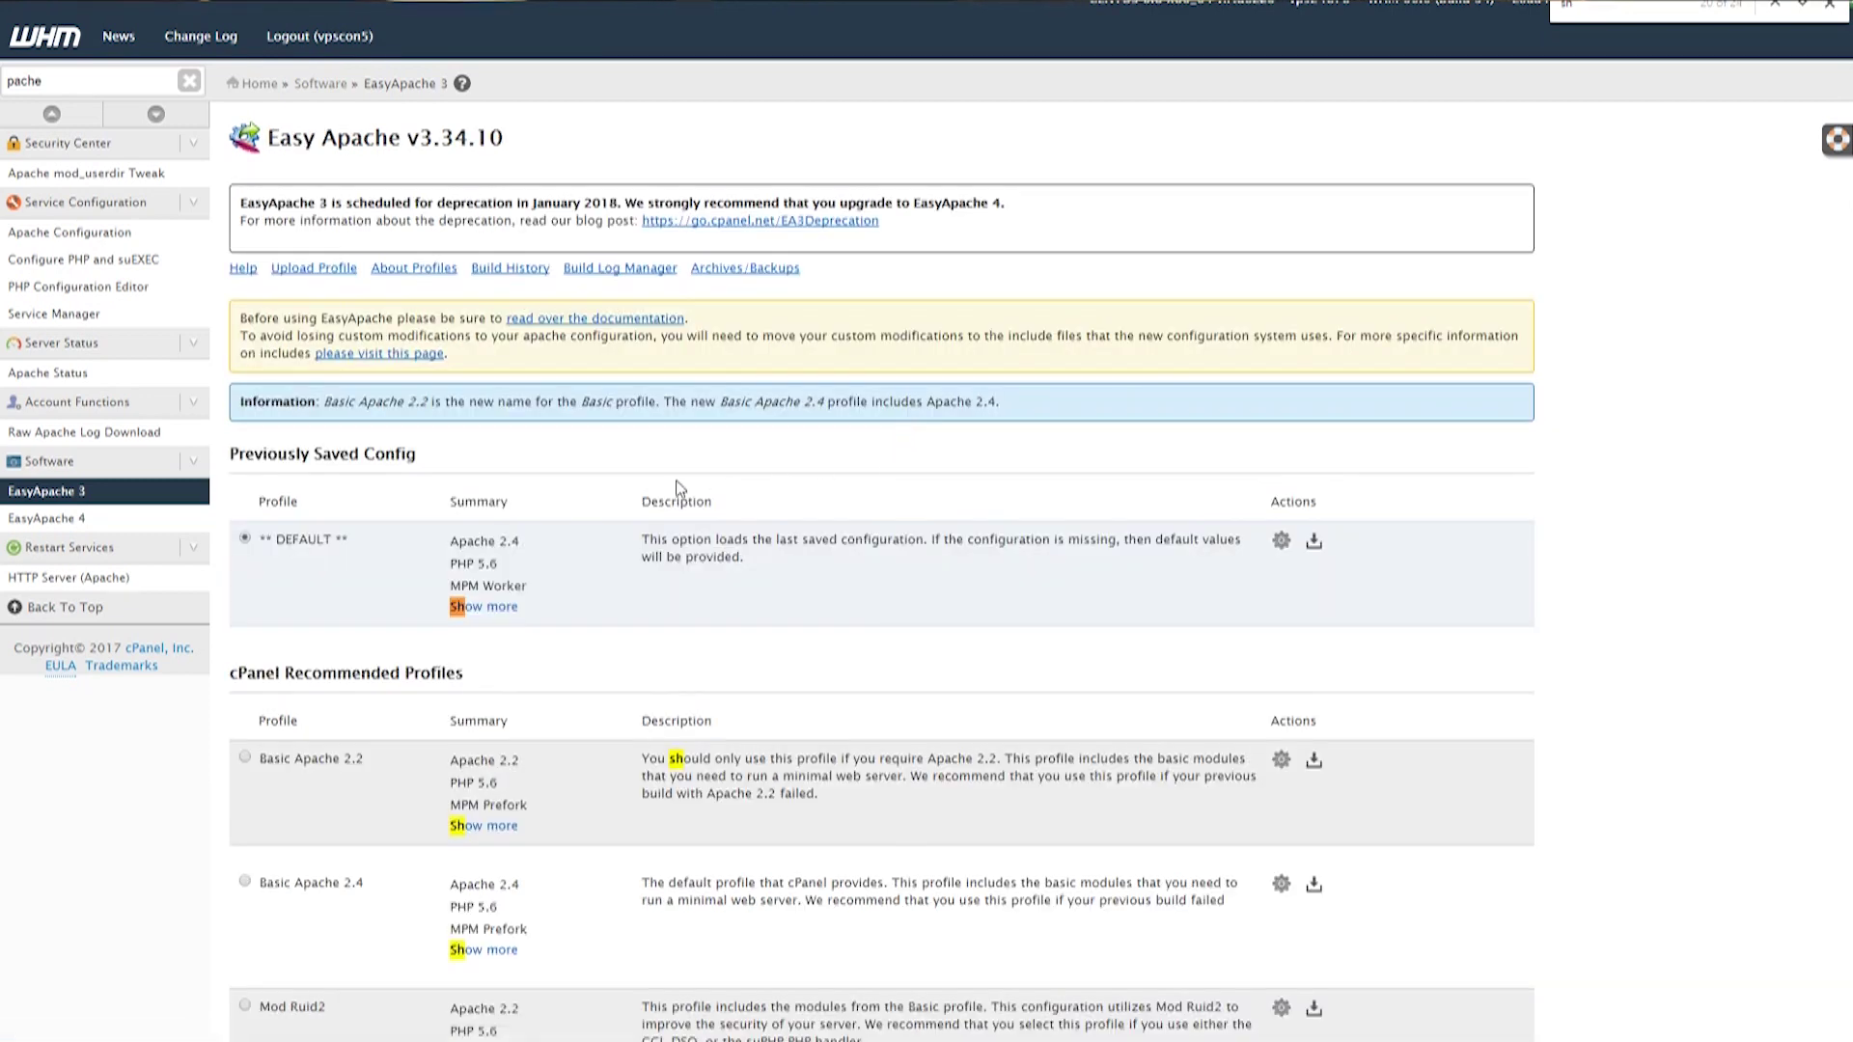
{"action": "scroll", "coordinate": [657, 505], "scroll_direction": "down", "scroll_amount": 2}
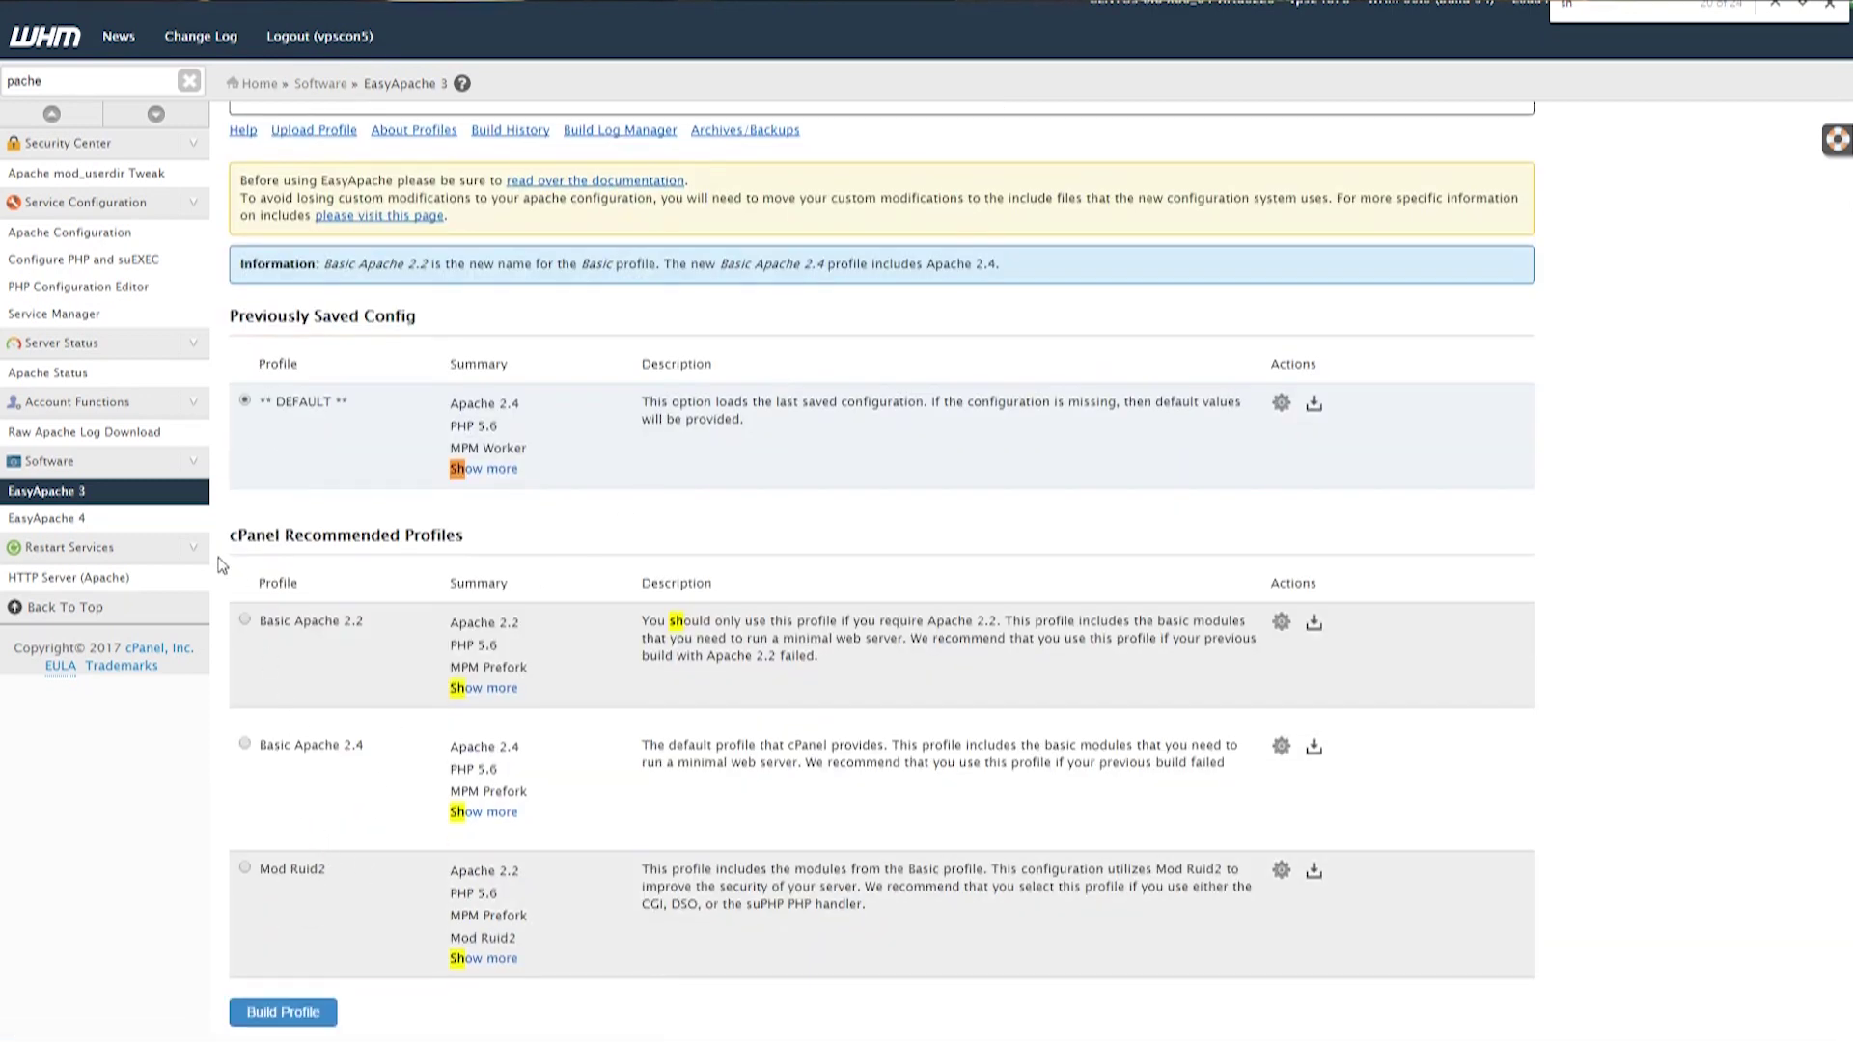
{"action": "left_click", "coordinate": [245, 744]}
{"action": "left_click", "coordinate": [1282, 747]}
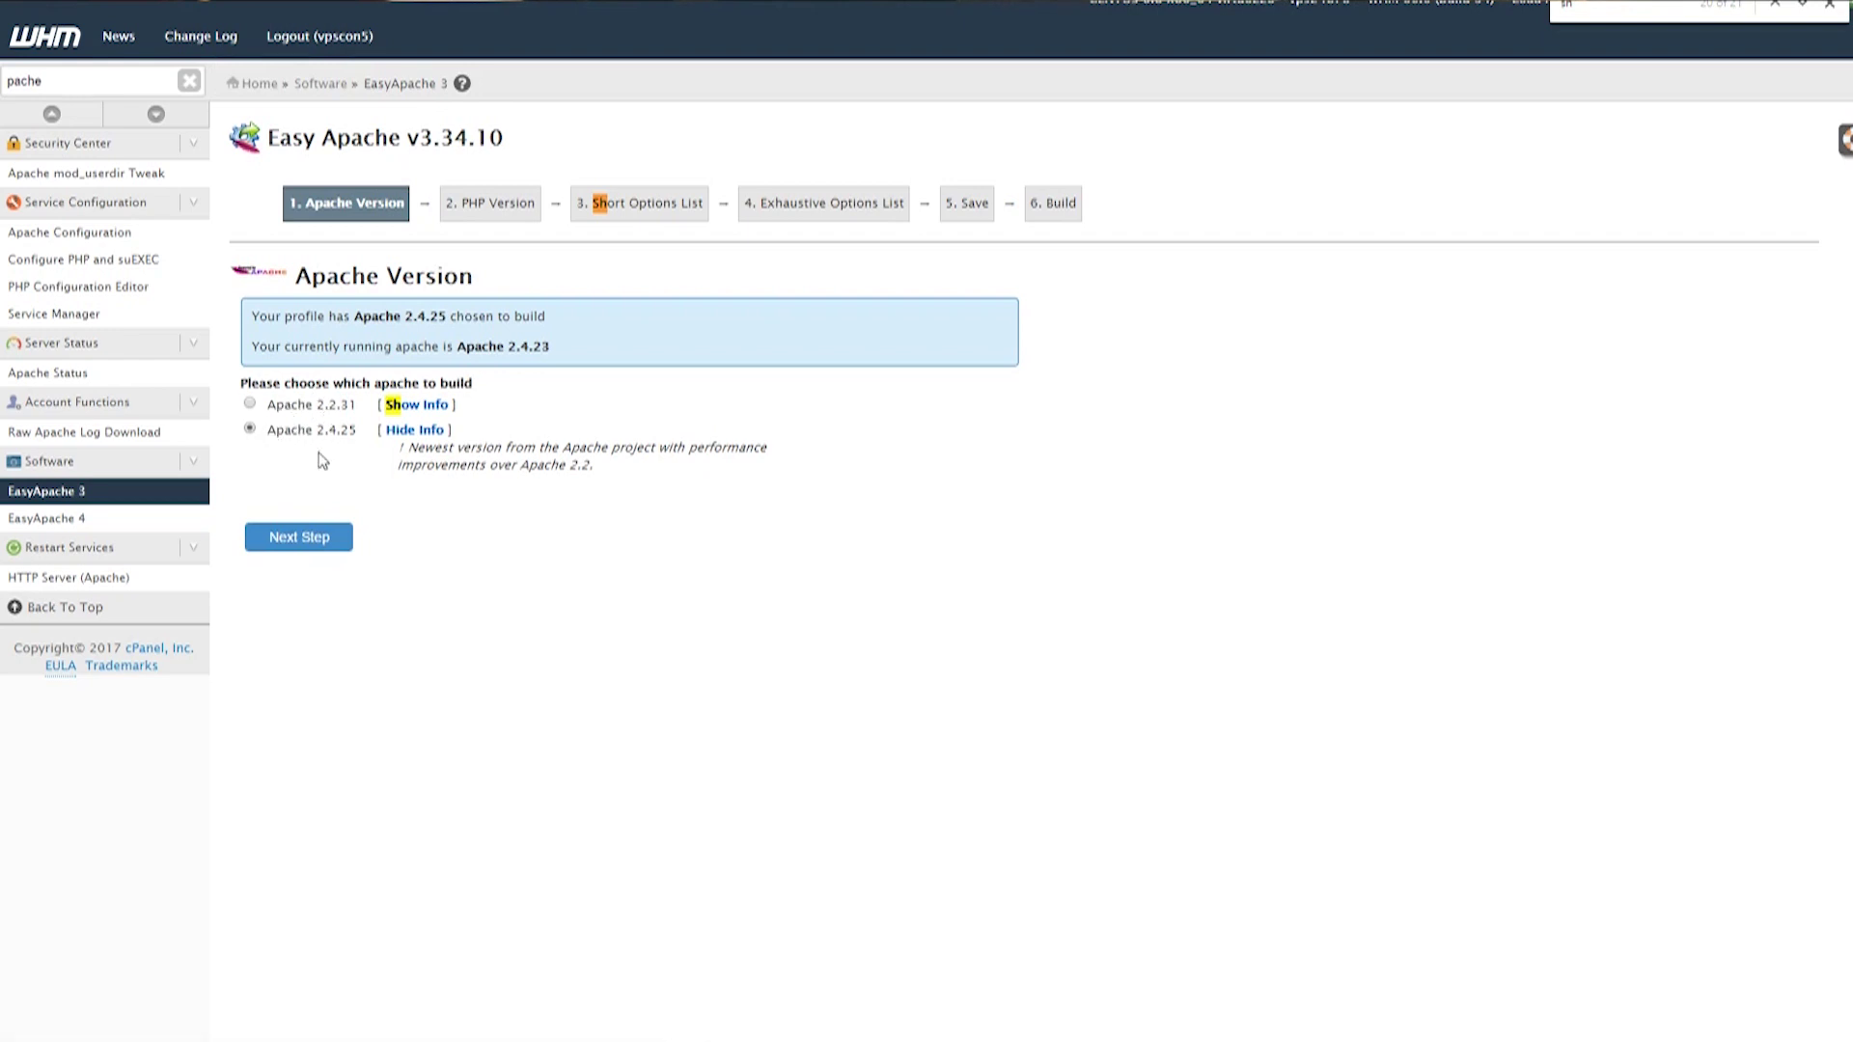
Keep Apache 2.4.25 and PHP 5.6.29, advancing to the Short Options List.
{"action": "left_click", "coordinate": [351, 547]}
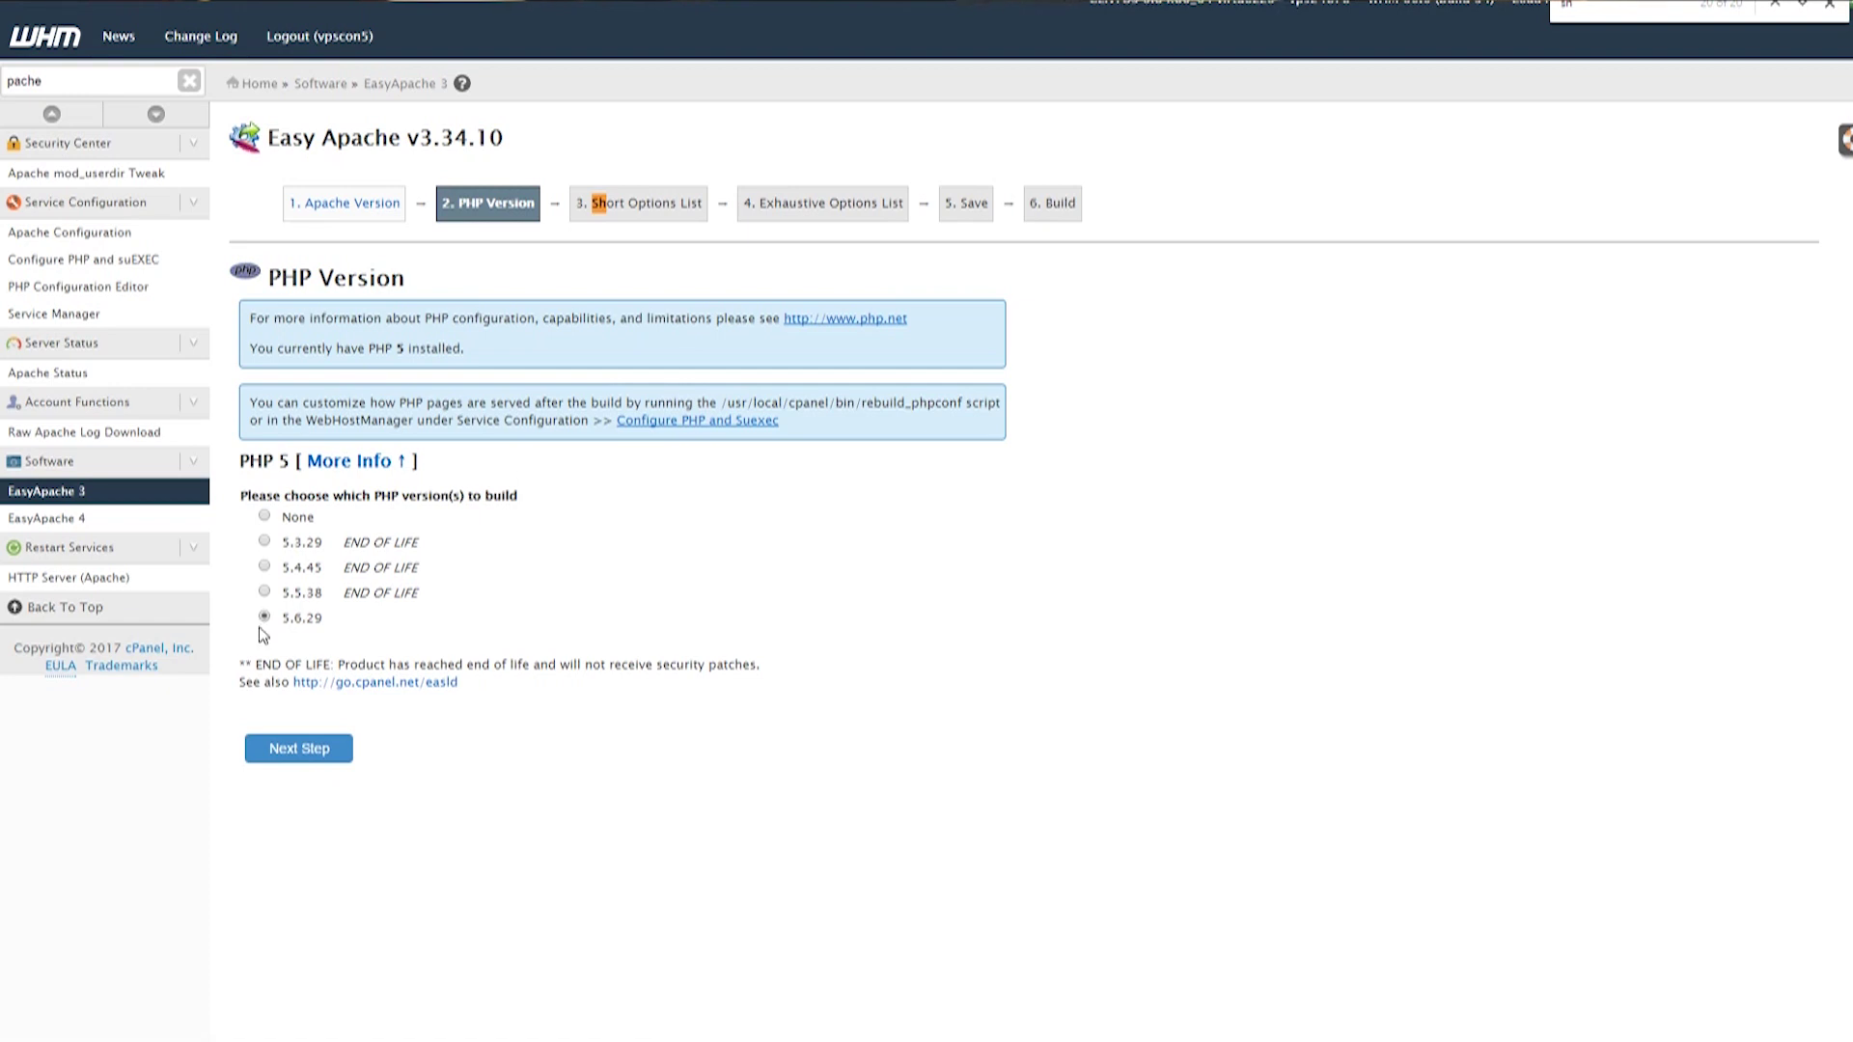
{"action": "left_click", "coordinate": [299, 750]}
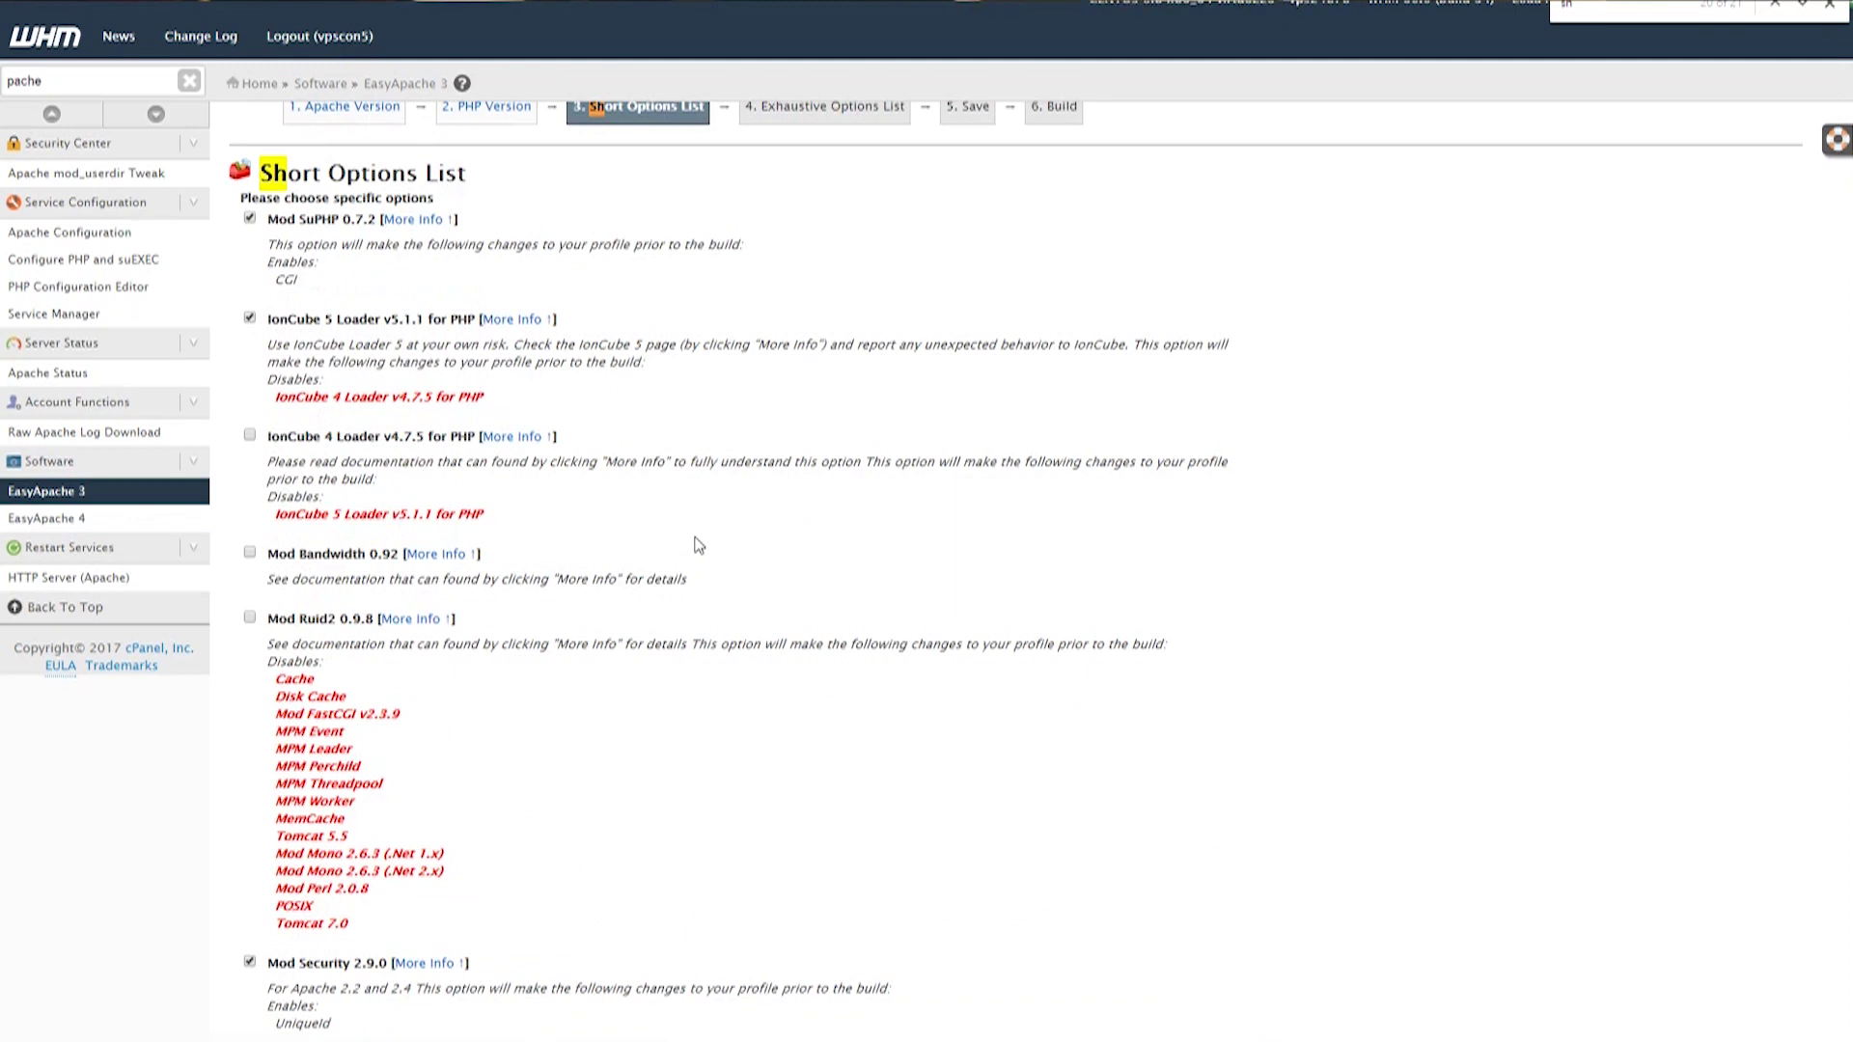
Scroll past the Short Options List and switch to the Exhaustive Options List of Apache modules.
{"action": "scroll", "coordinate": [695, 531], "scroll_direction": "up", "scroll_amount": 1}
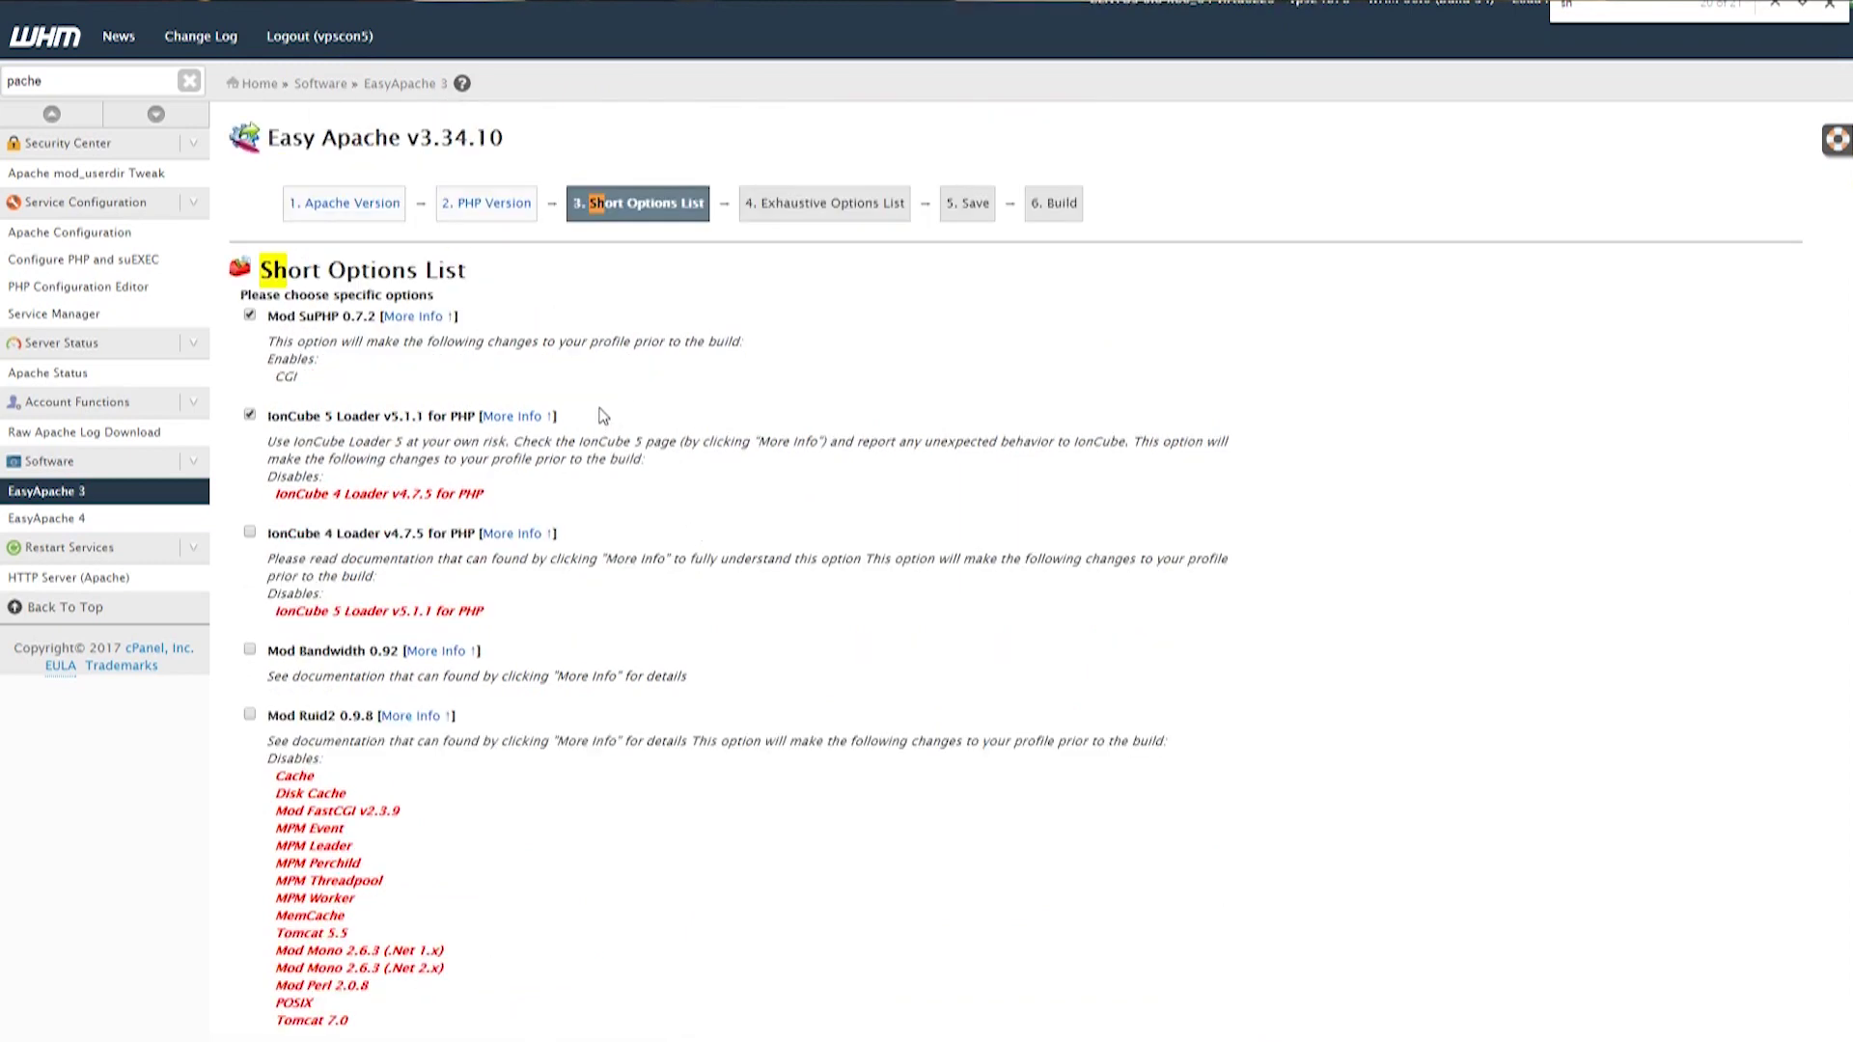
{"action": "scroll", "coordinate": [601, 415], "scroll_direction": "down", "scroll_amount": 6}
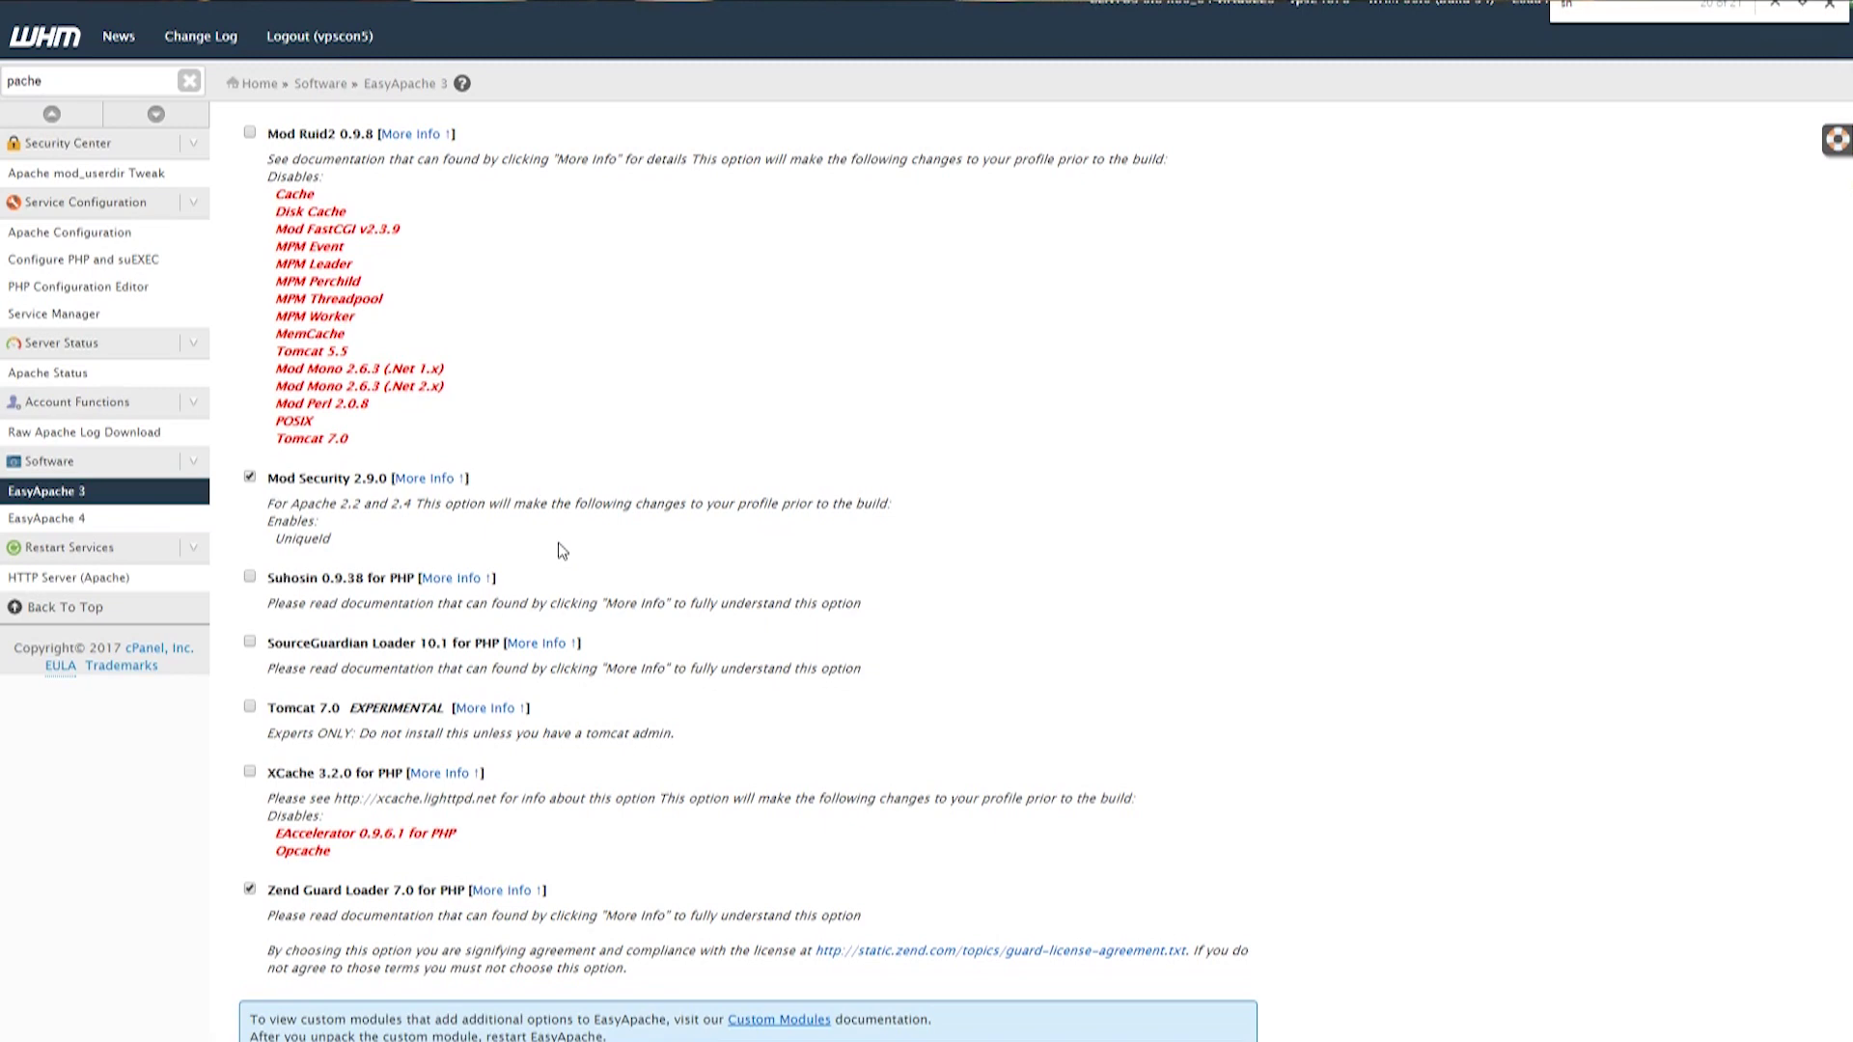
{"action": "scroll", "coordinate": [415, 868], "scroll_direction": "down", "scroll_amount": 2}
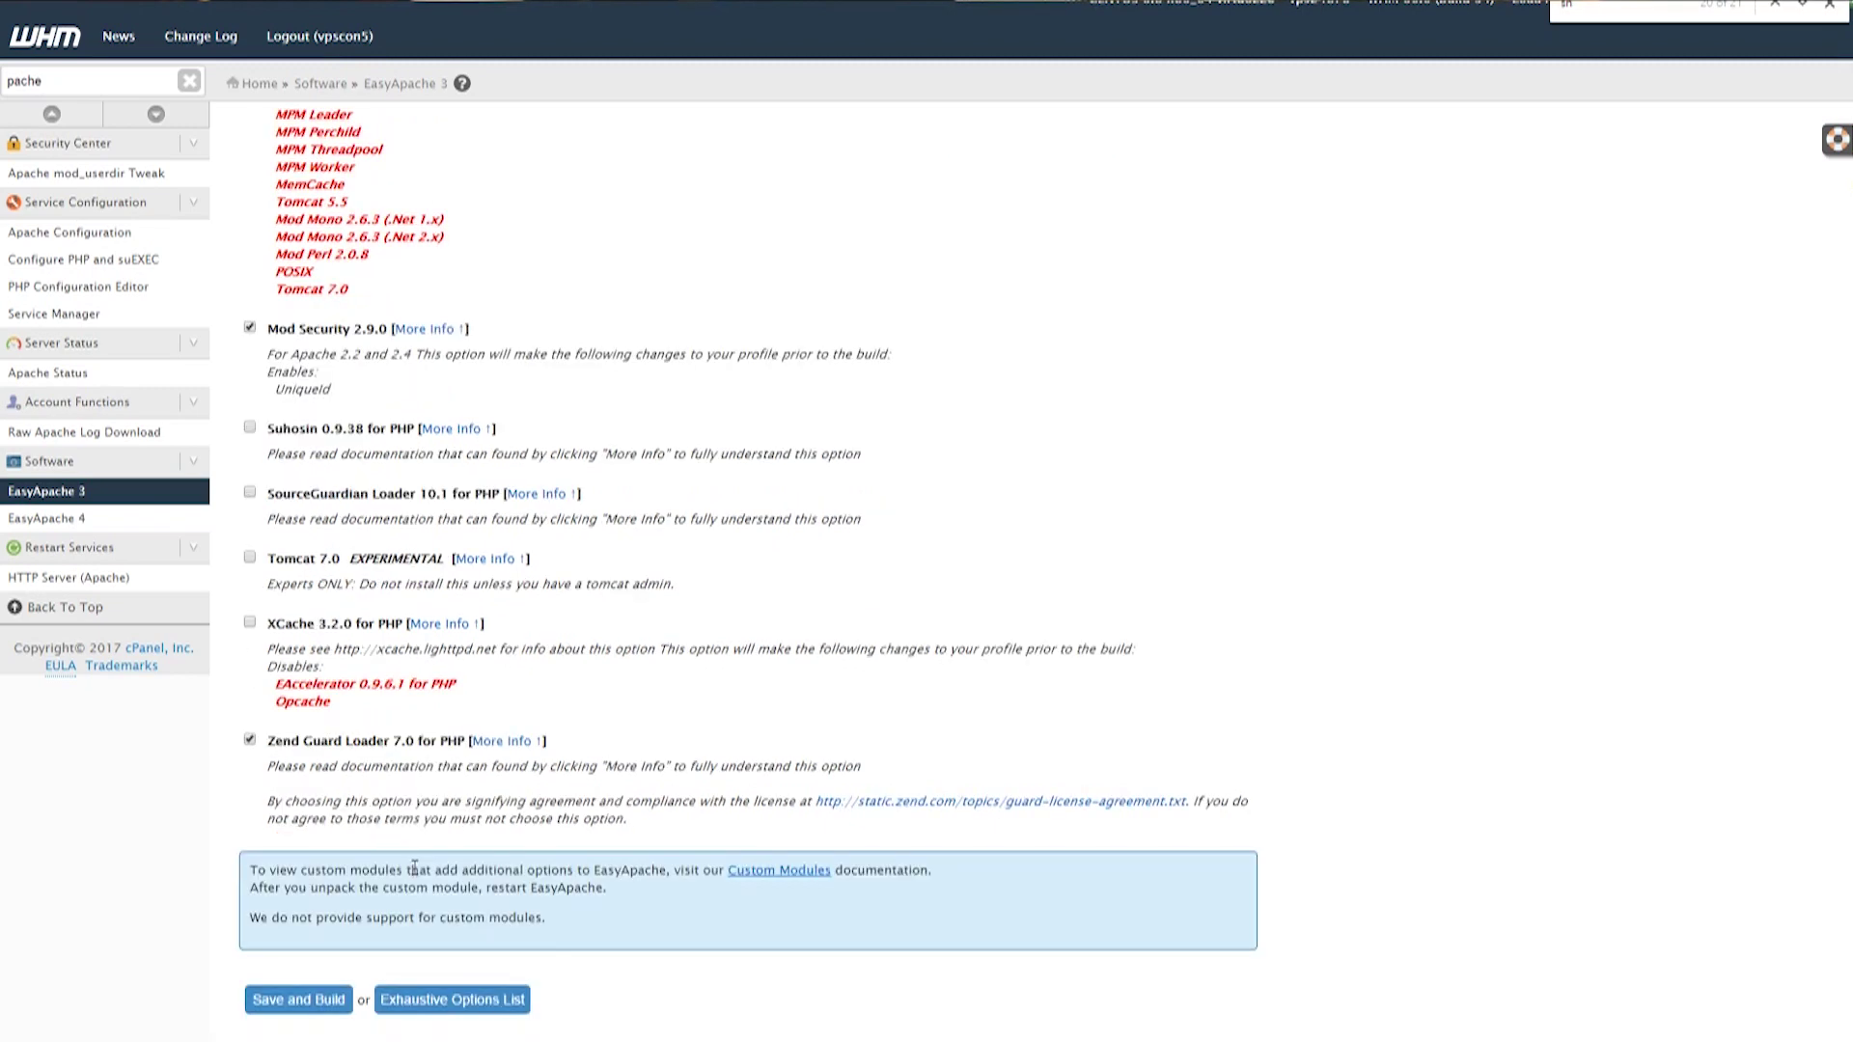
{"action": "left_click", "coordinate": [435, 1000]}
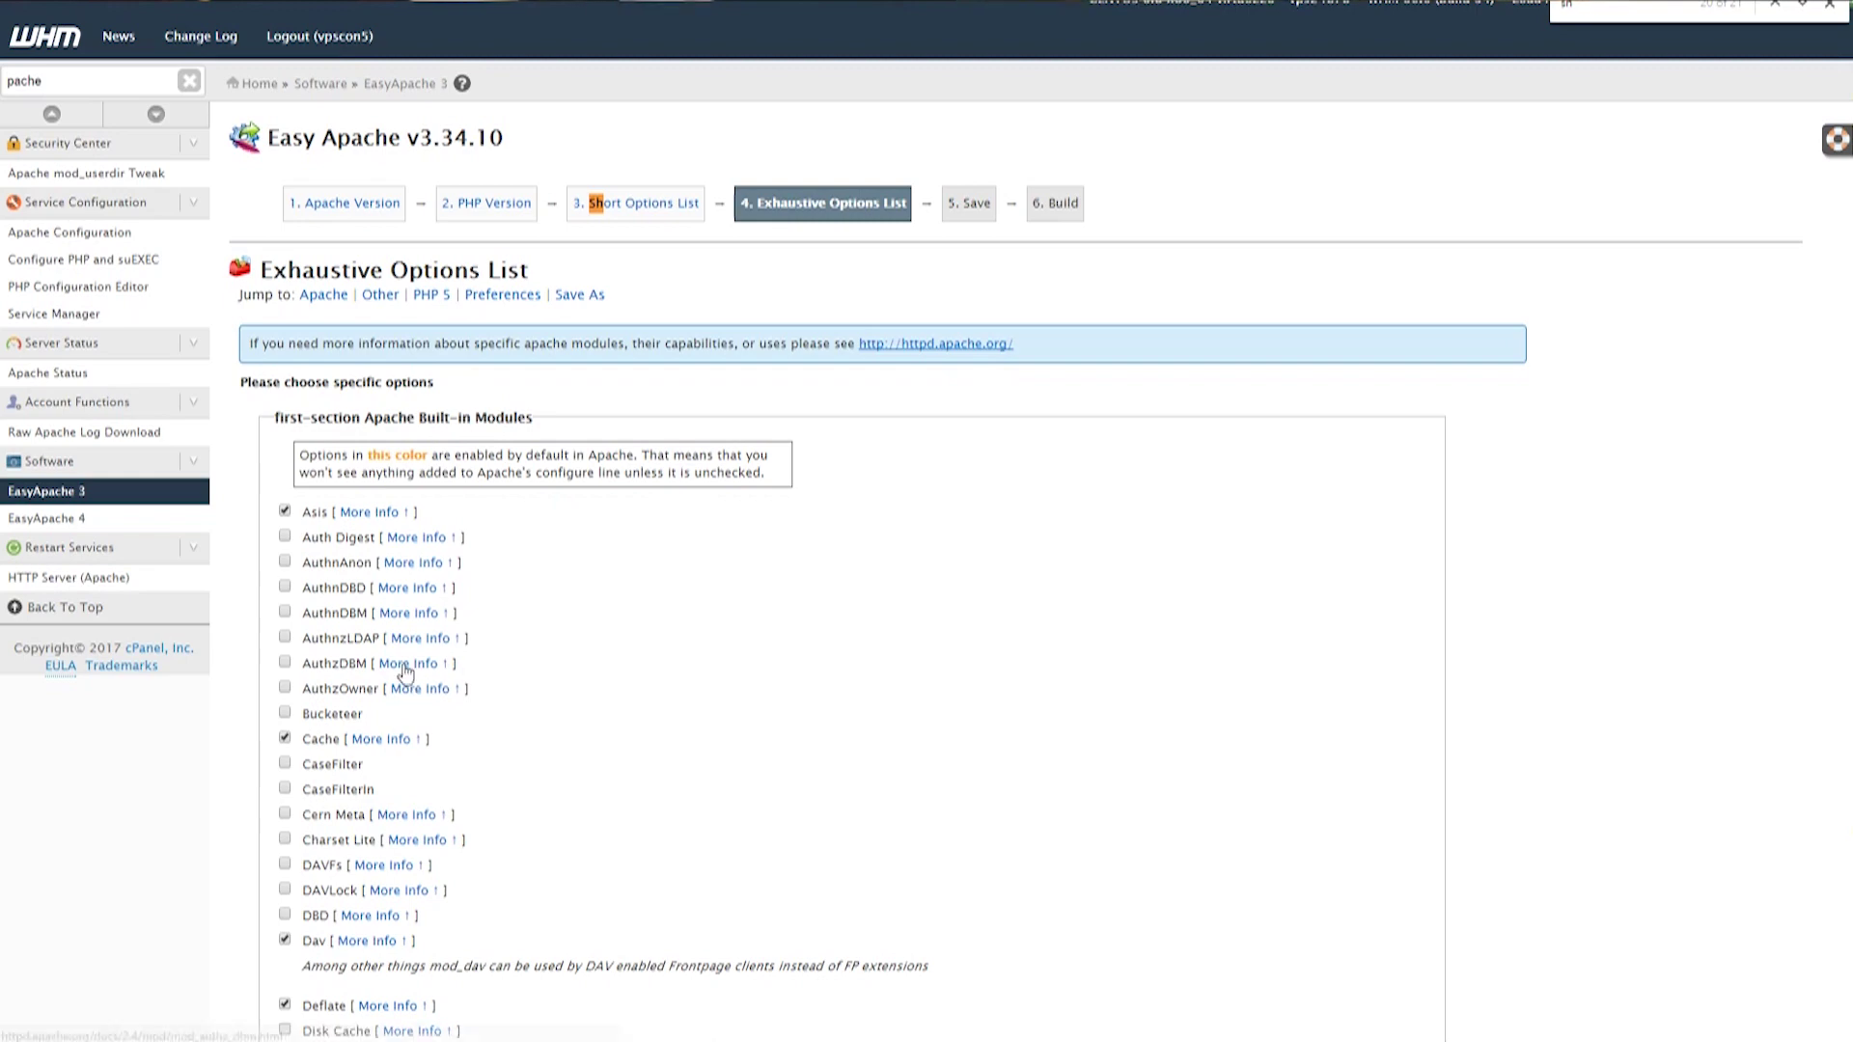
Name the custom profile 'dfl', then Save and Build and confirm recompiling Apache and PHP.
{"action": "scroll", "coordinate": [467, 691], "scroll_direction": "down", "scroll_amount": 5}
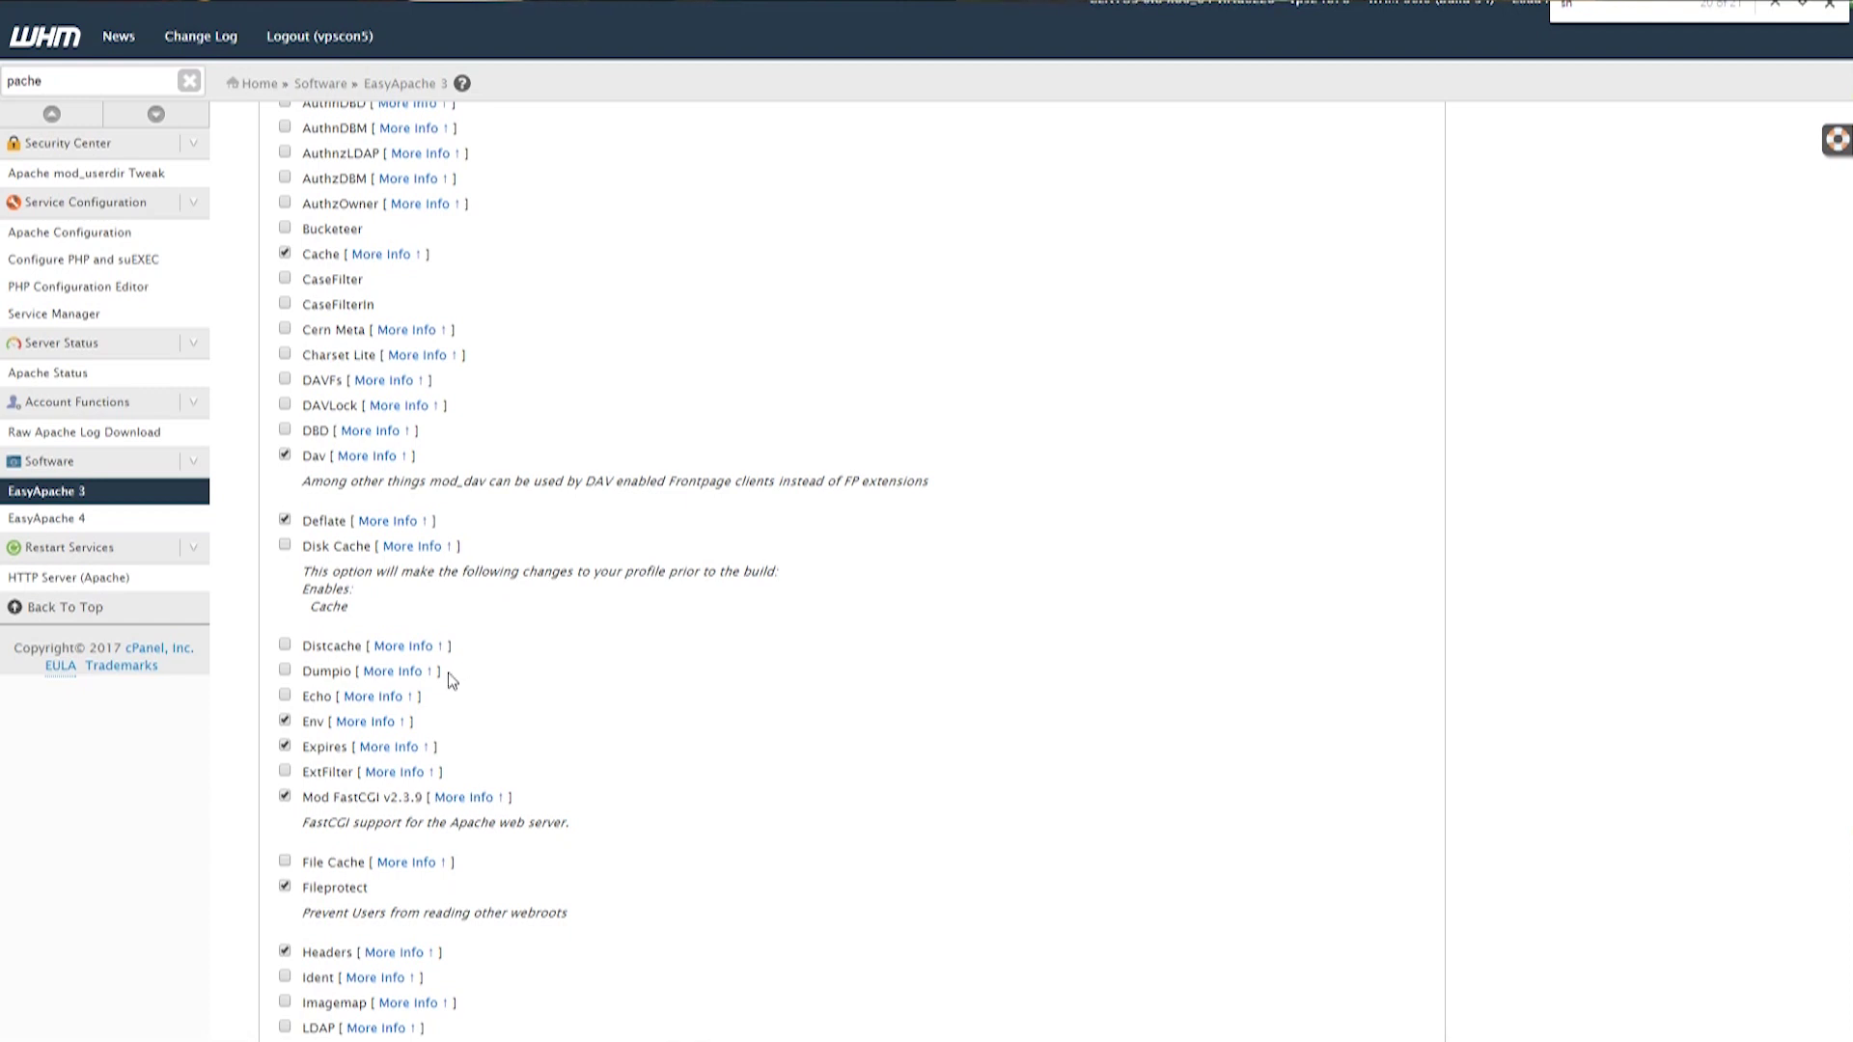
{"action": "left_click", "coordinate": [459, 777]}
{"action": "type", "text": "dfl"}
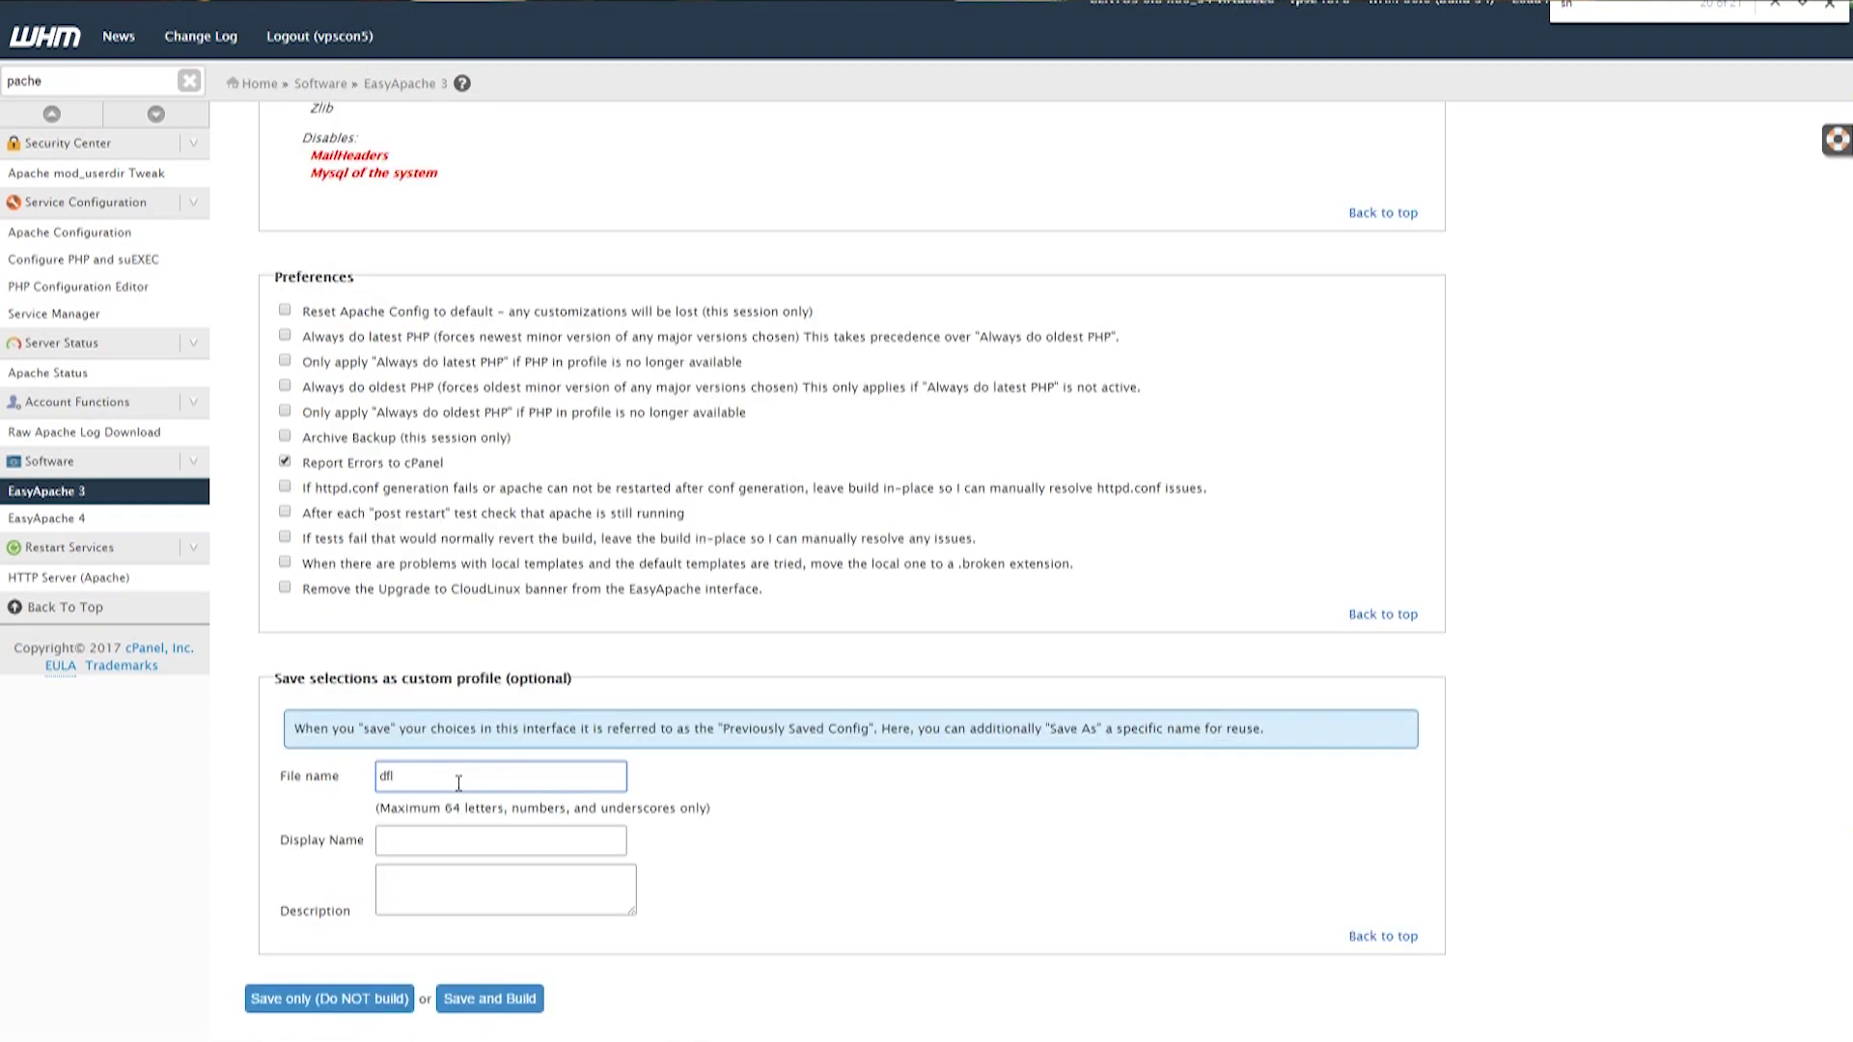
{"action": "left_click", "coordinate": [453, 838]}
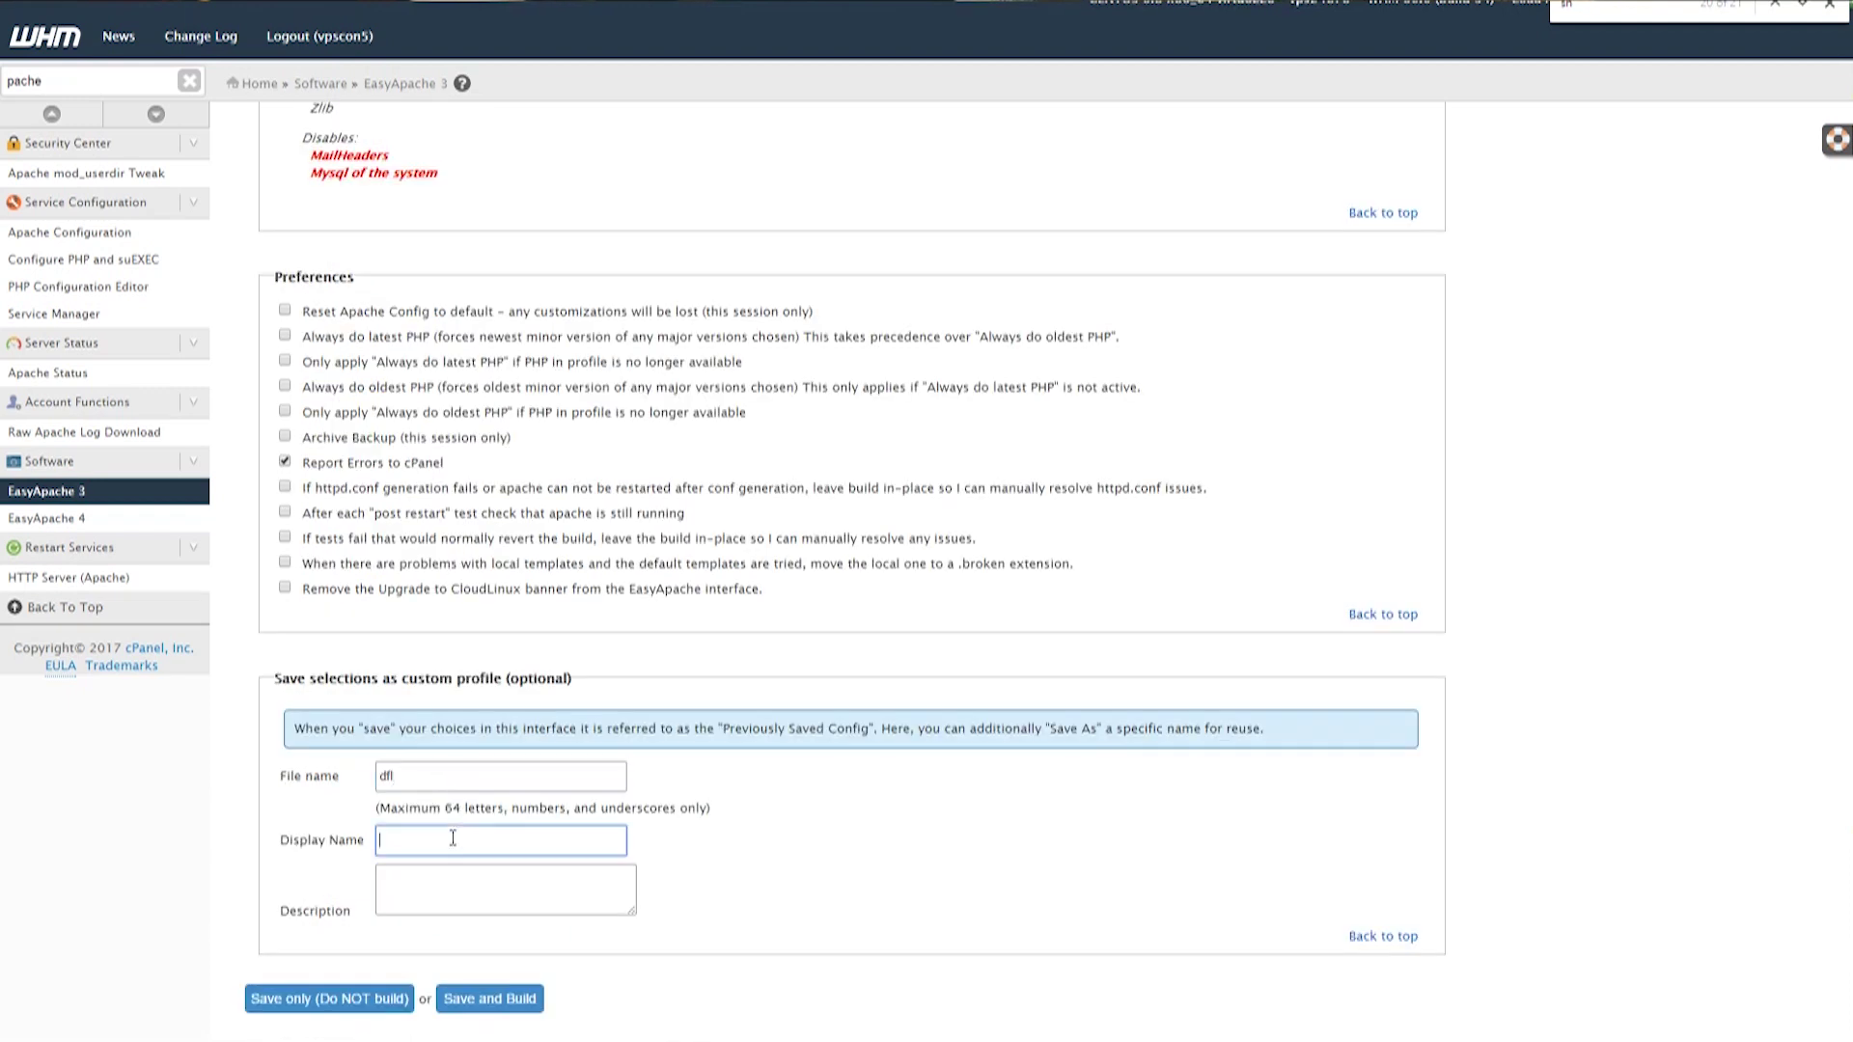
{"action": "type", "text": "dfl"}
{"action": "key", "text": "Tab"}
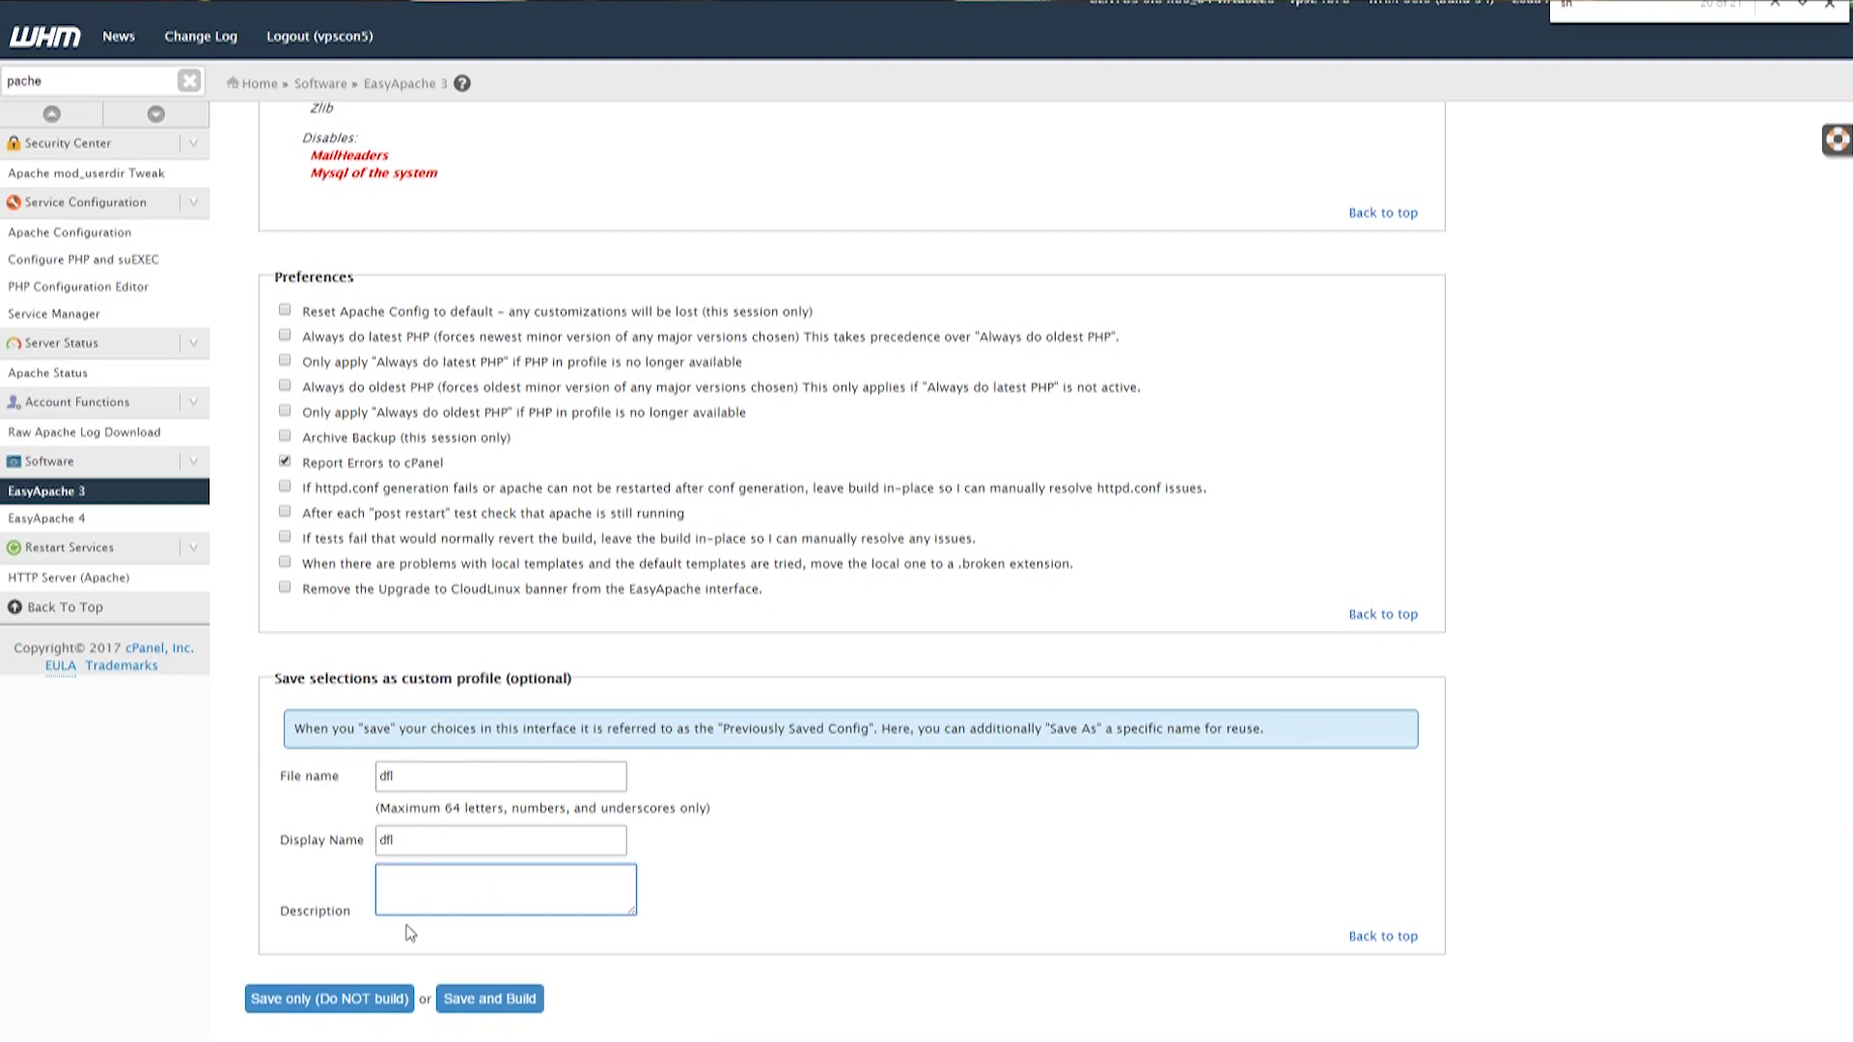
{"action": "left_click", "coordinate": [503, 1001]}
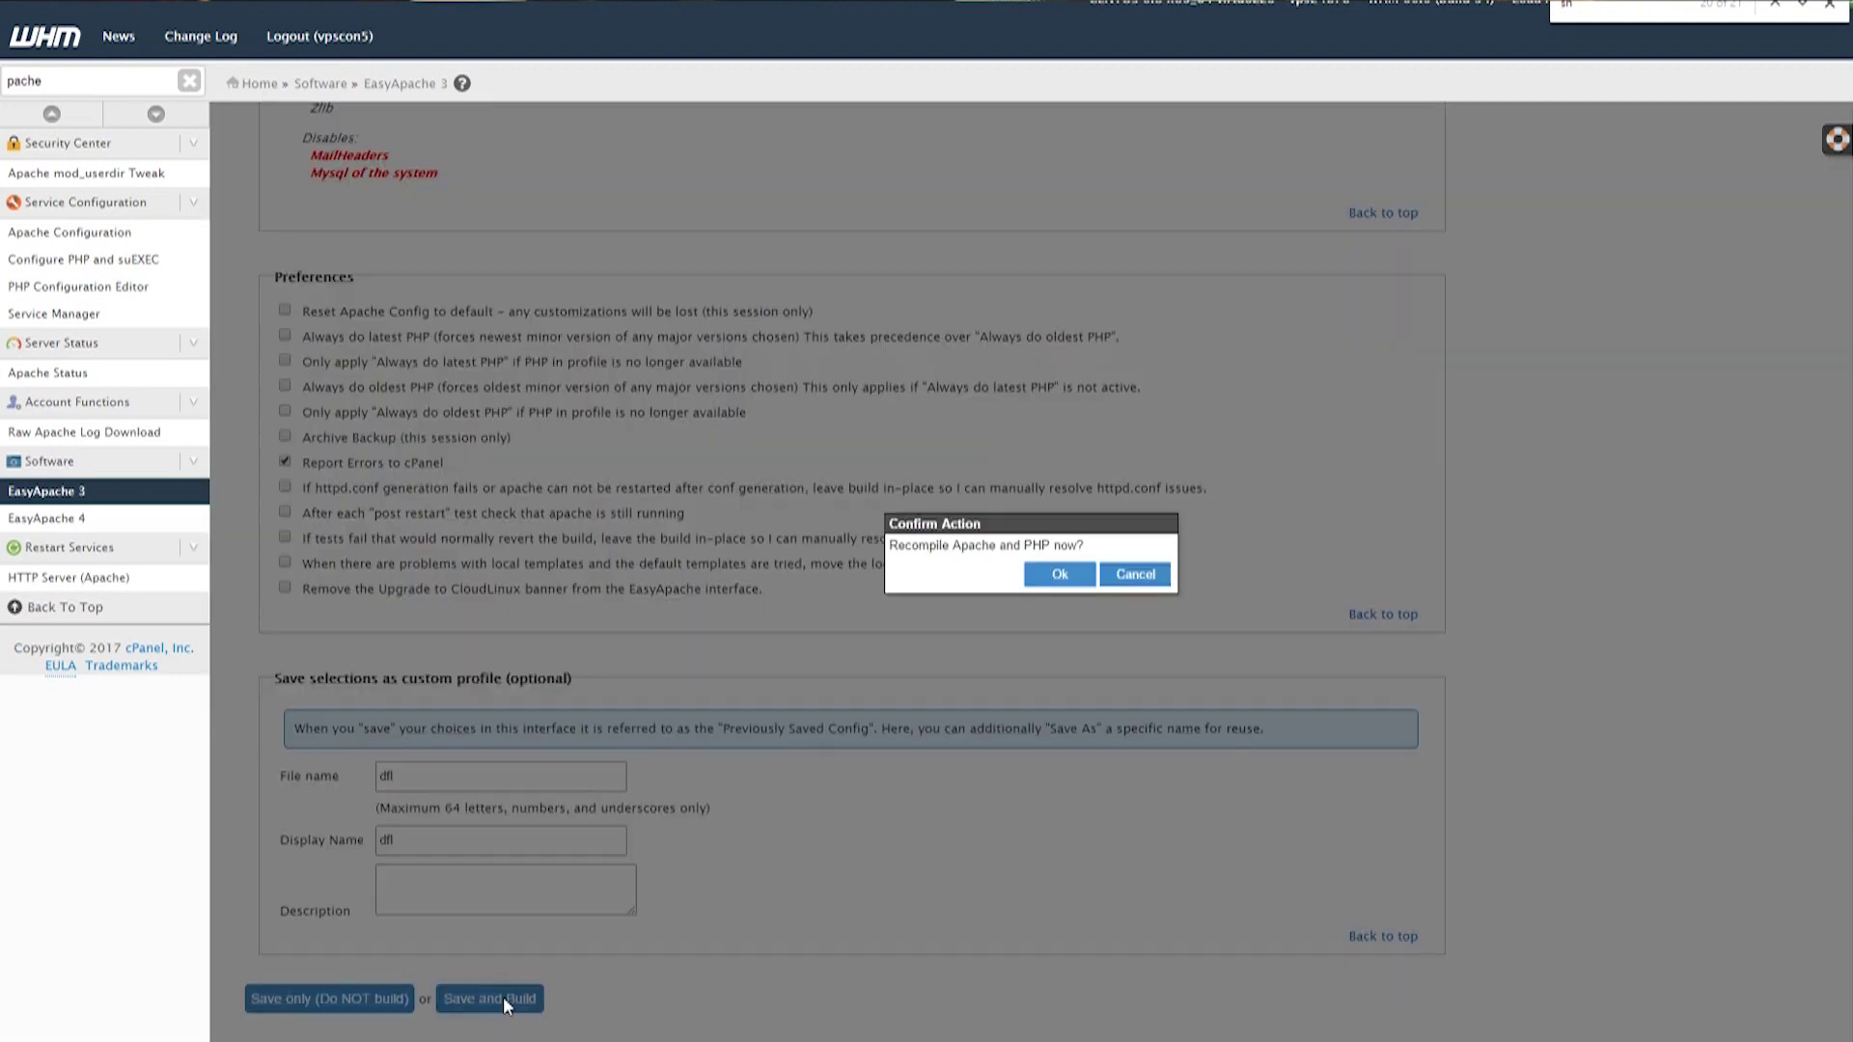
{"action": "left_click", "coordinate": [1060, 574]}
Acknowledge the build warning and follow the EasyApache output before heading to the registrar panel.
{"action": "left_click", "coordinate": [1058, 608]}
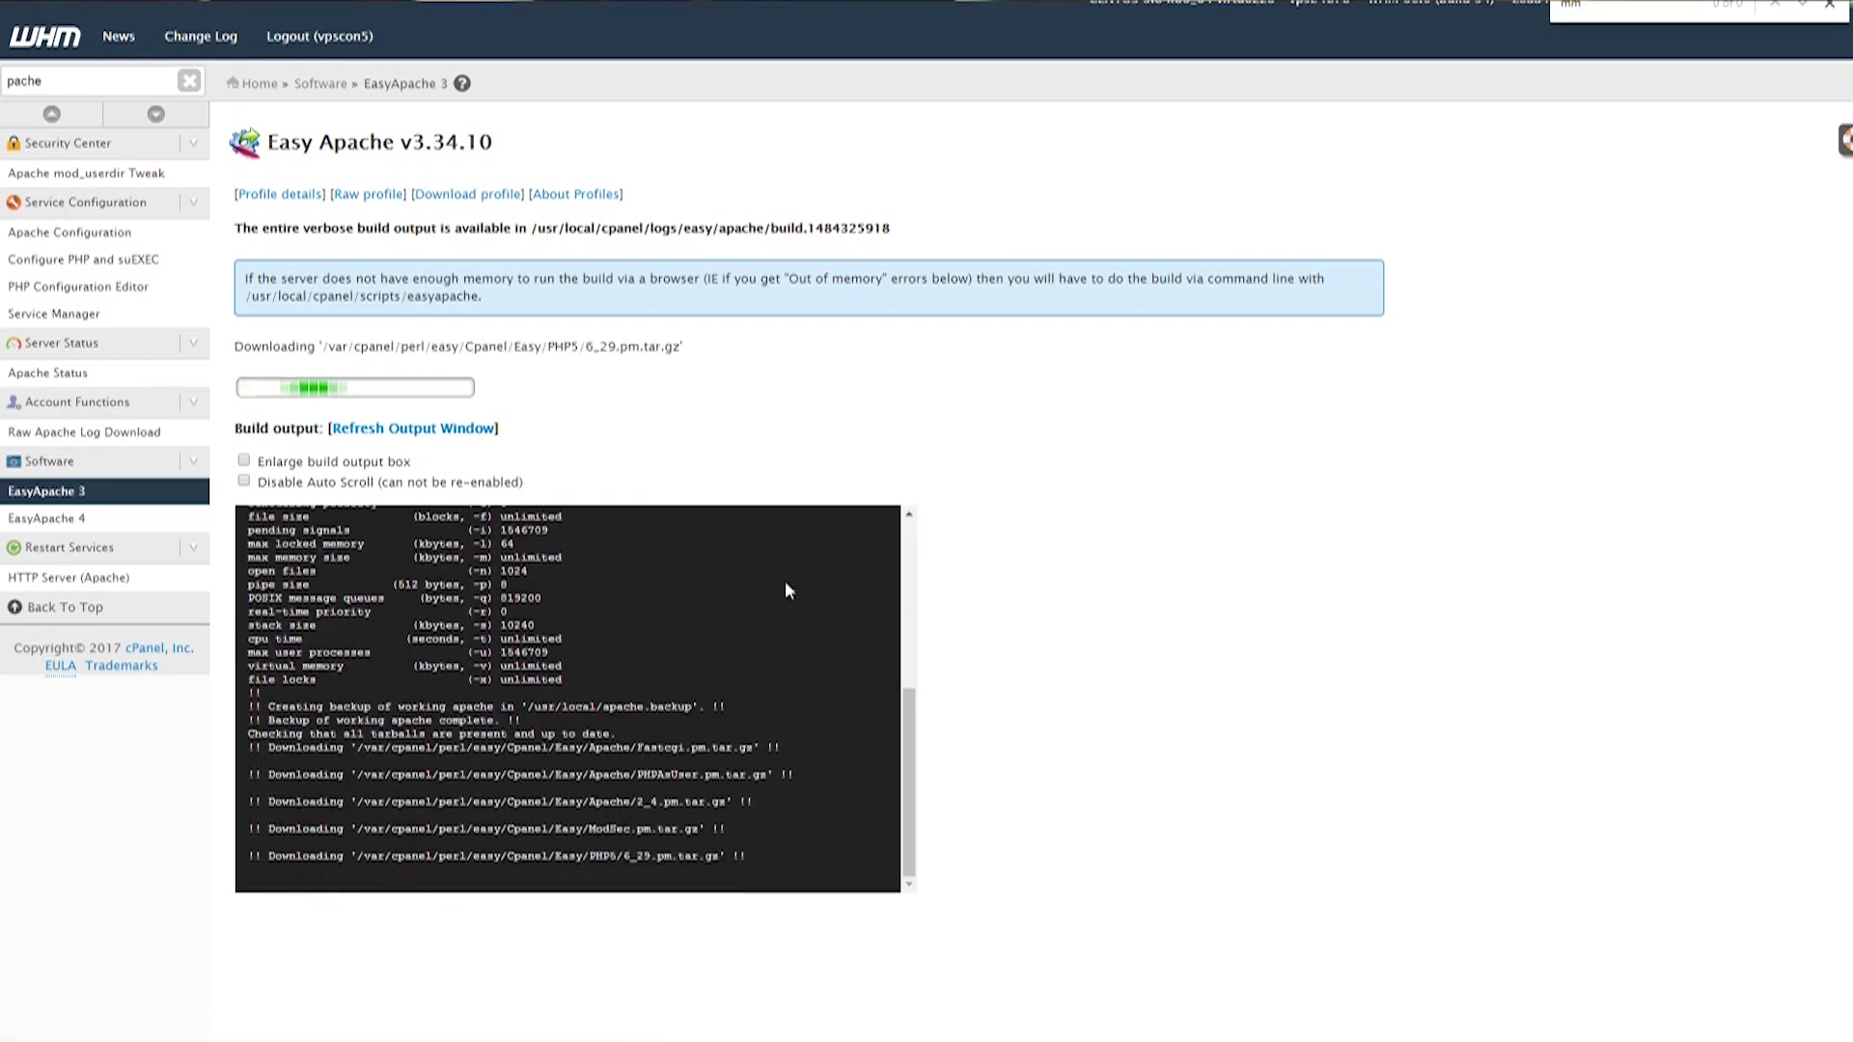
{"action": "left_click_drag", "start_coordinate": [366, 565], "coordinate": [606, 843]}
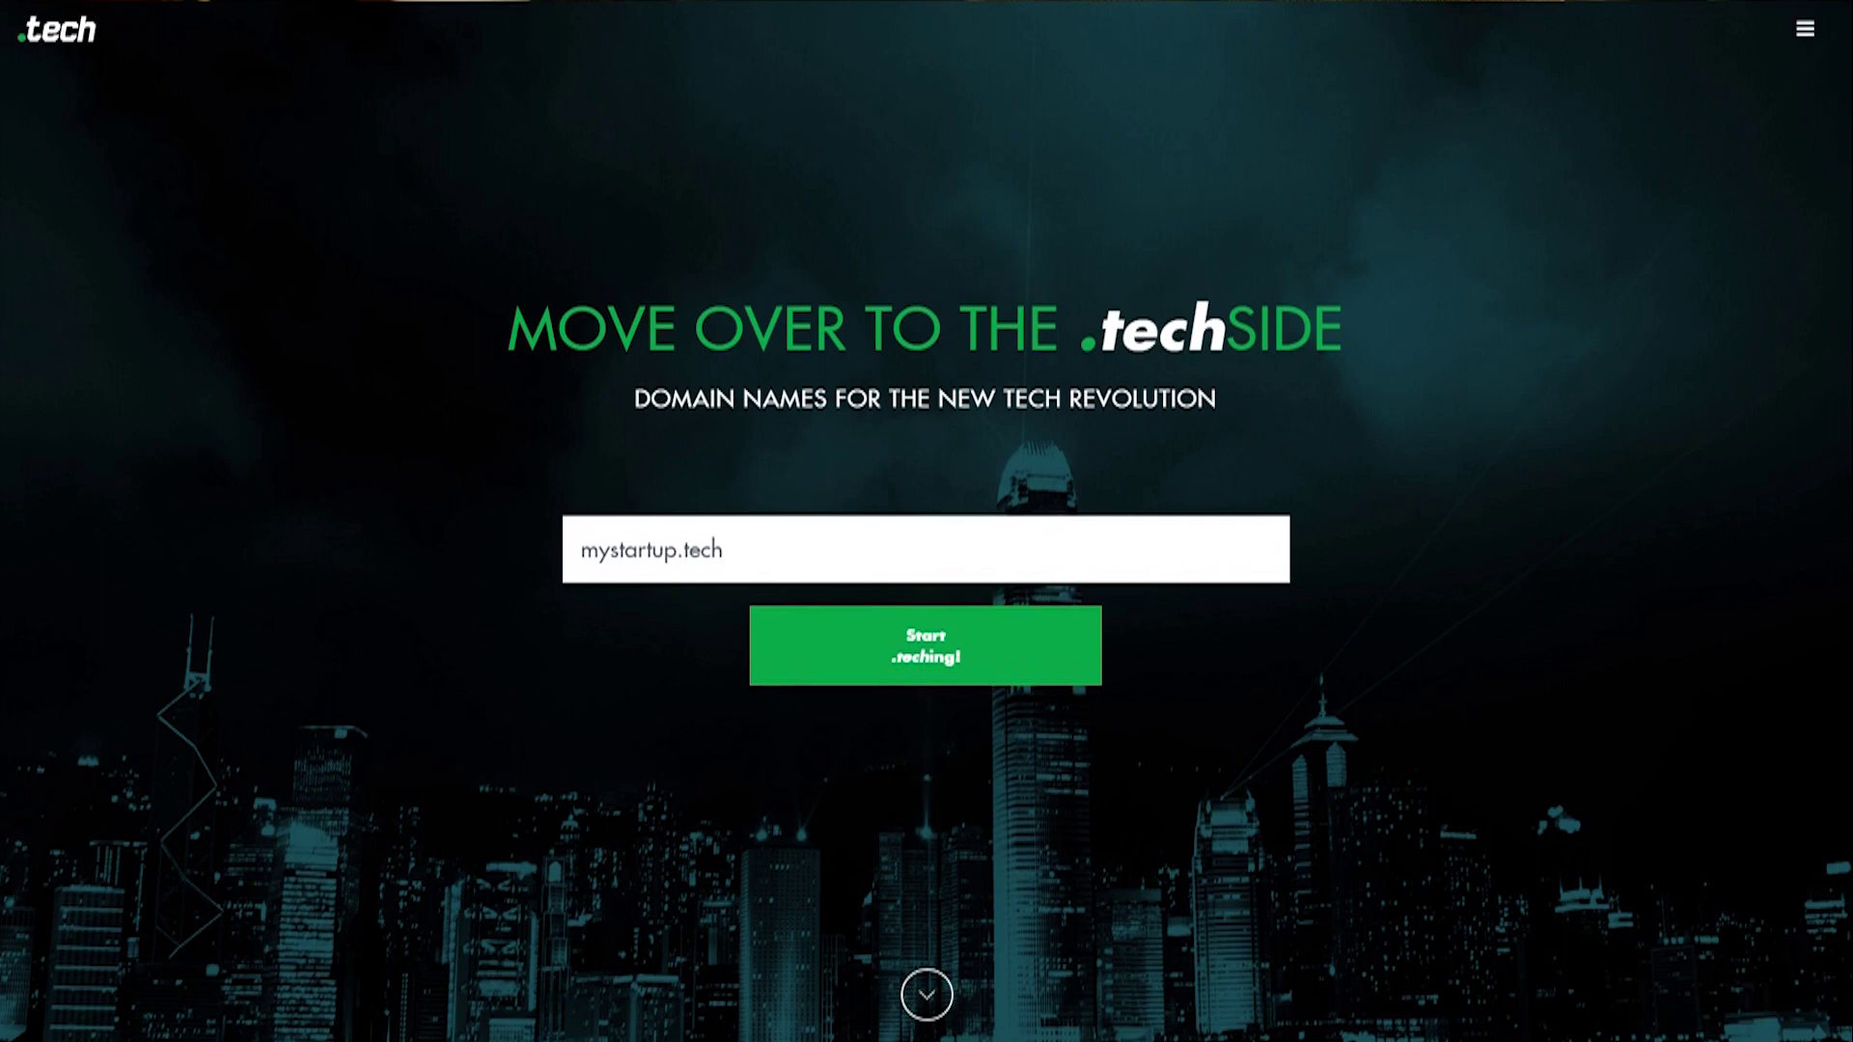
{"action": "type", "text": "my"}
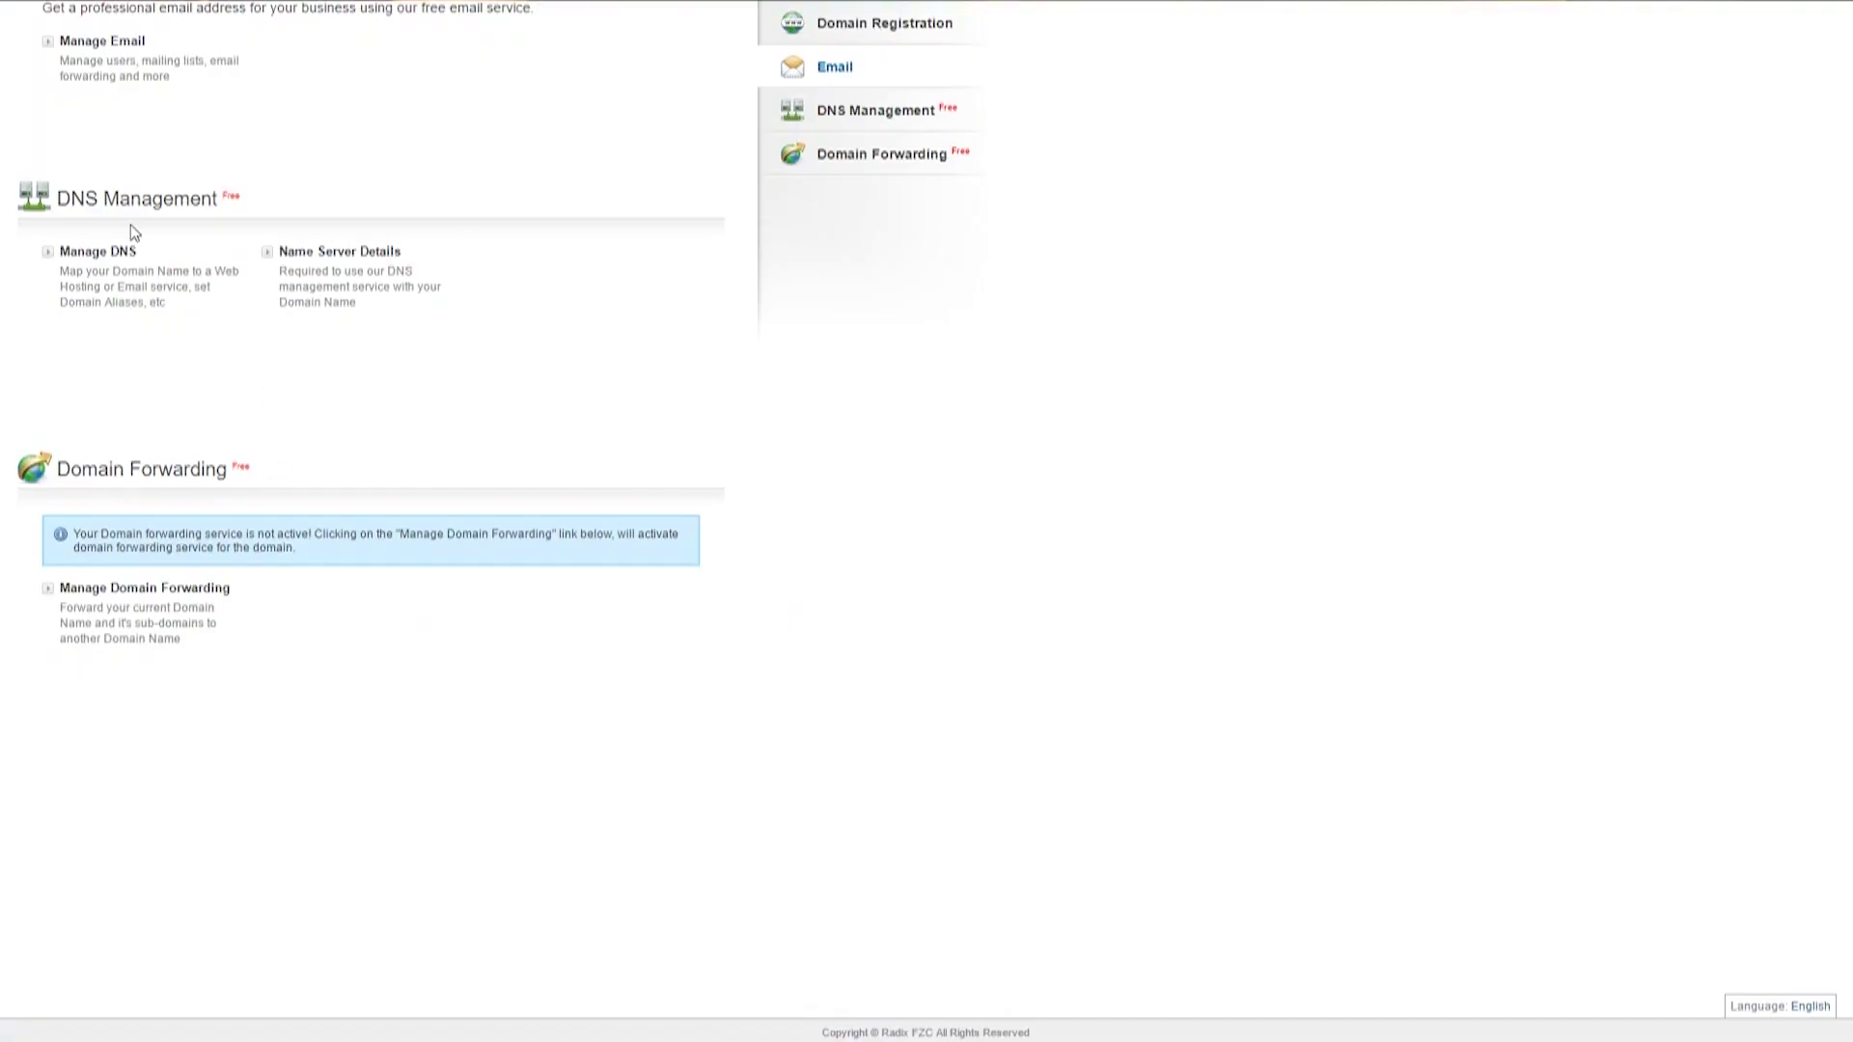
Add an A record in wendell.tech's DNS with host 'cloud' pointing to 23.235.207.201.
{"action": "left_click", "coordinate": [100, 253]}
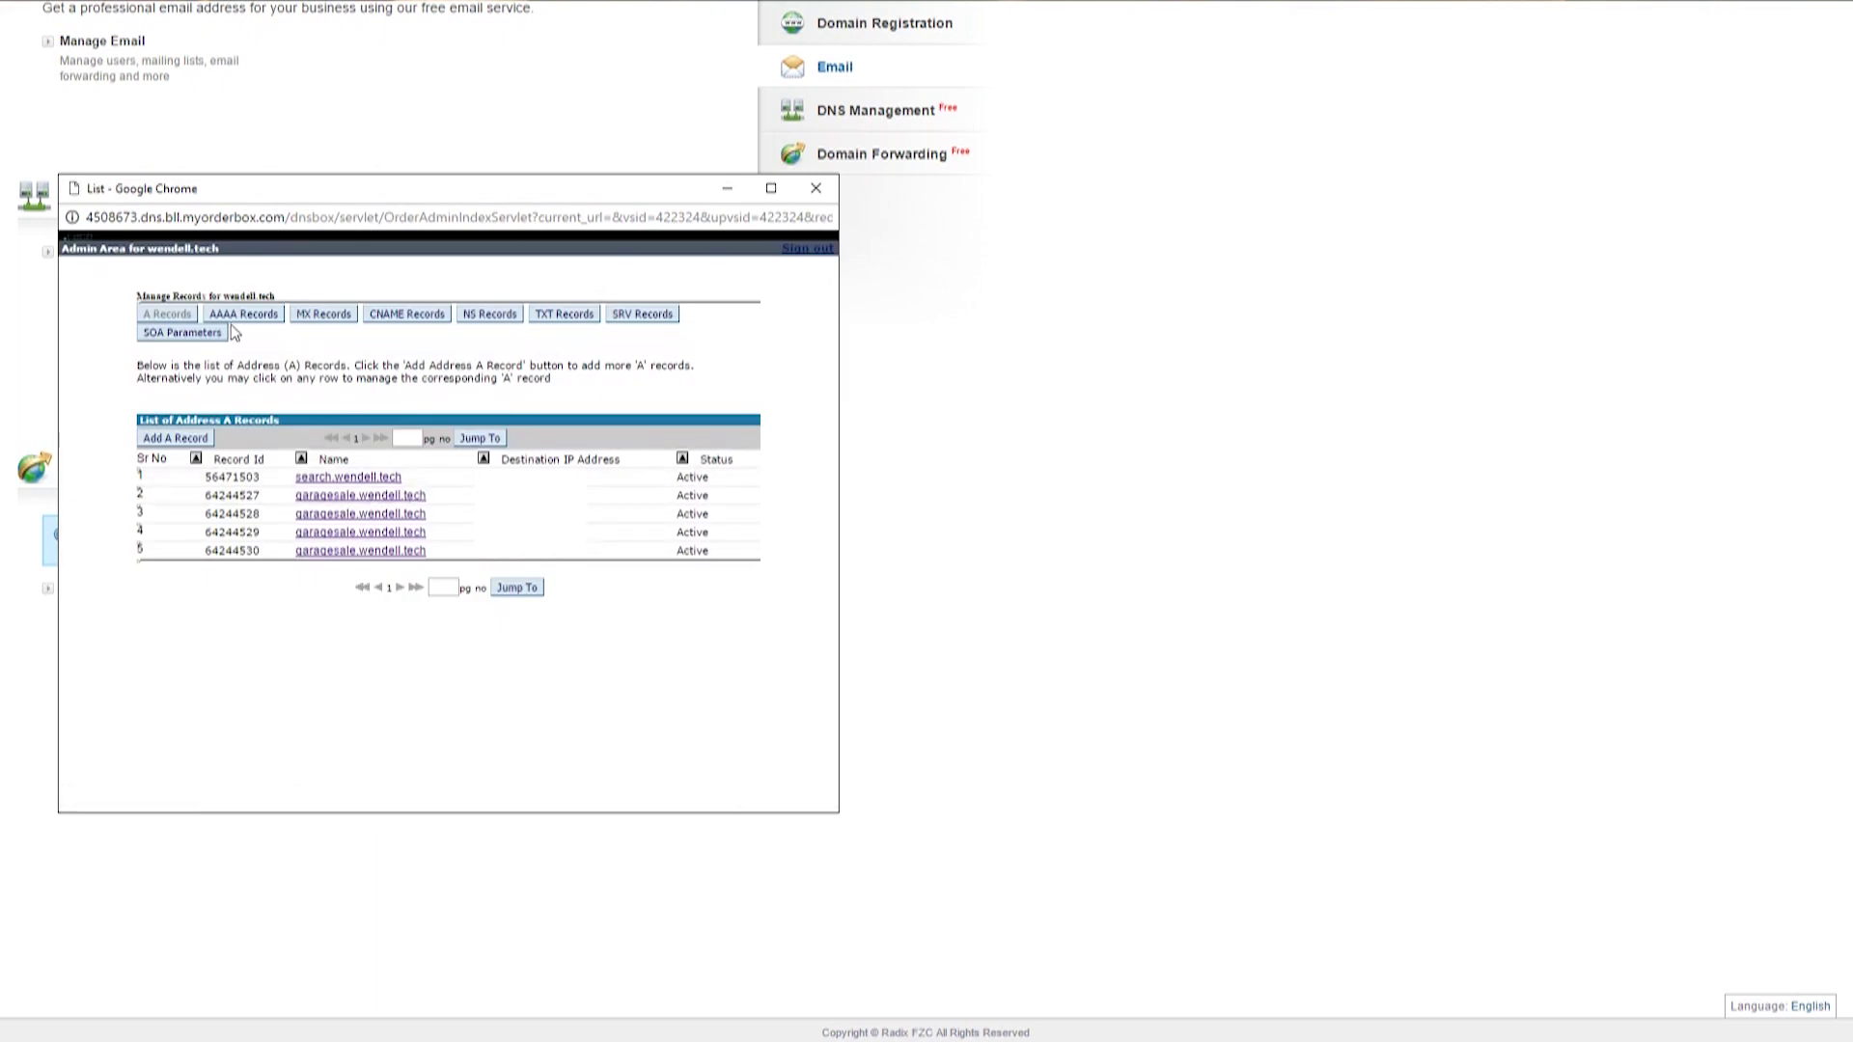
{"action": "left_click", "coordinate": [165, 437]}
{"action": "left_click", "coordinate": [346, 442]}
{"action": "type", "text": "c"}
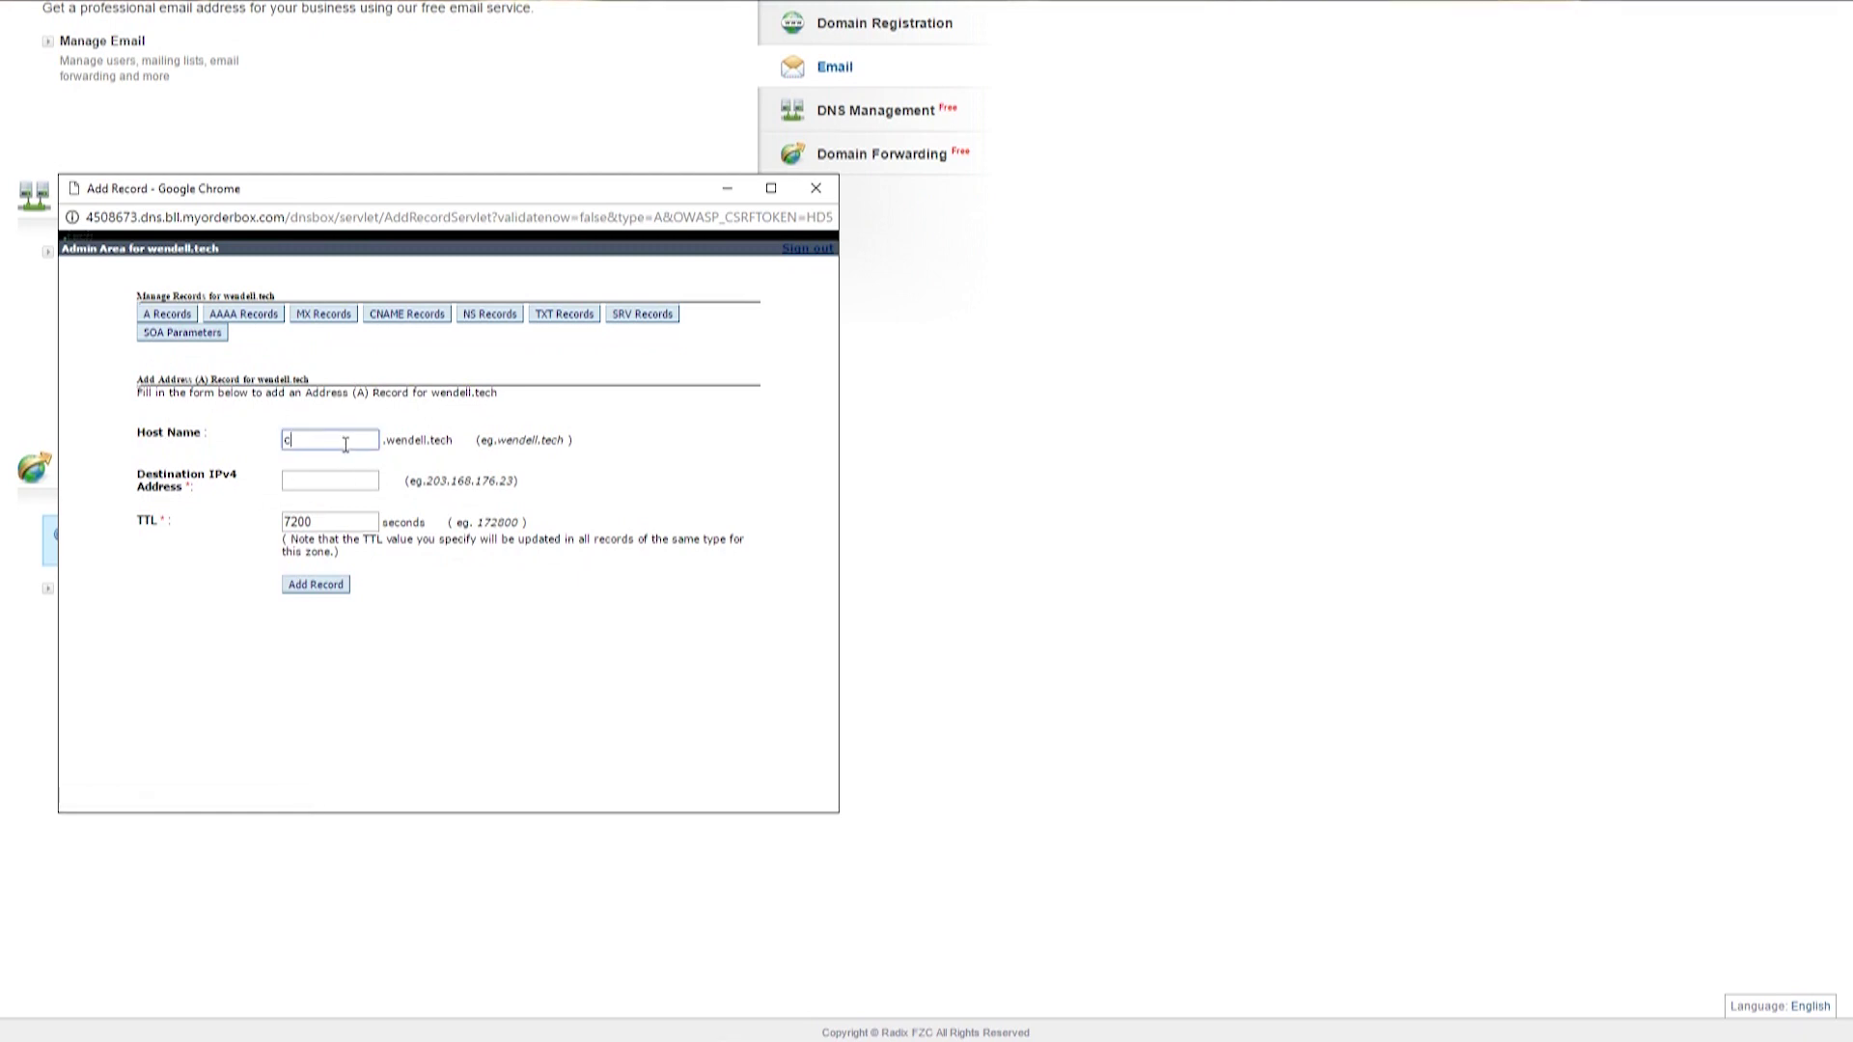
{"action": "type", "text": "loud"}
{"action": "key", "text": "Tab"}
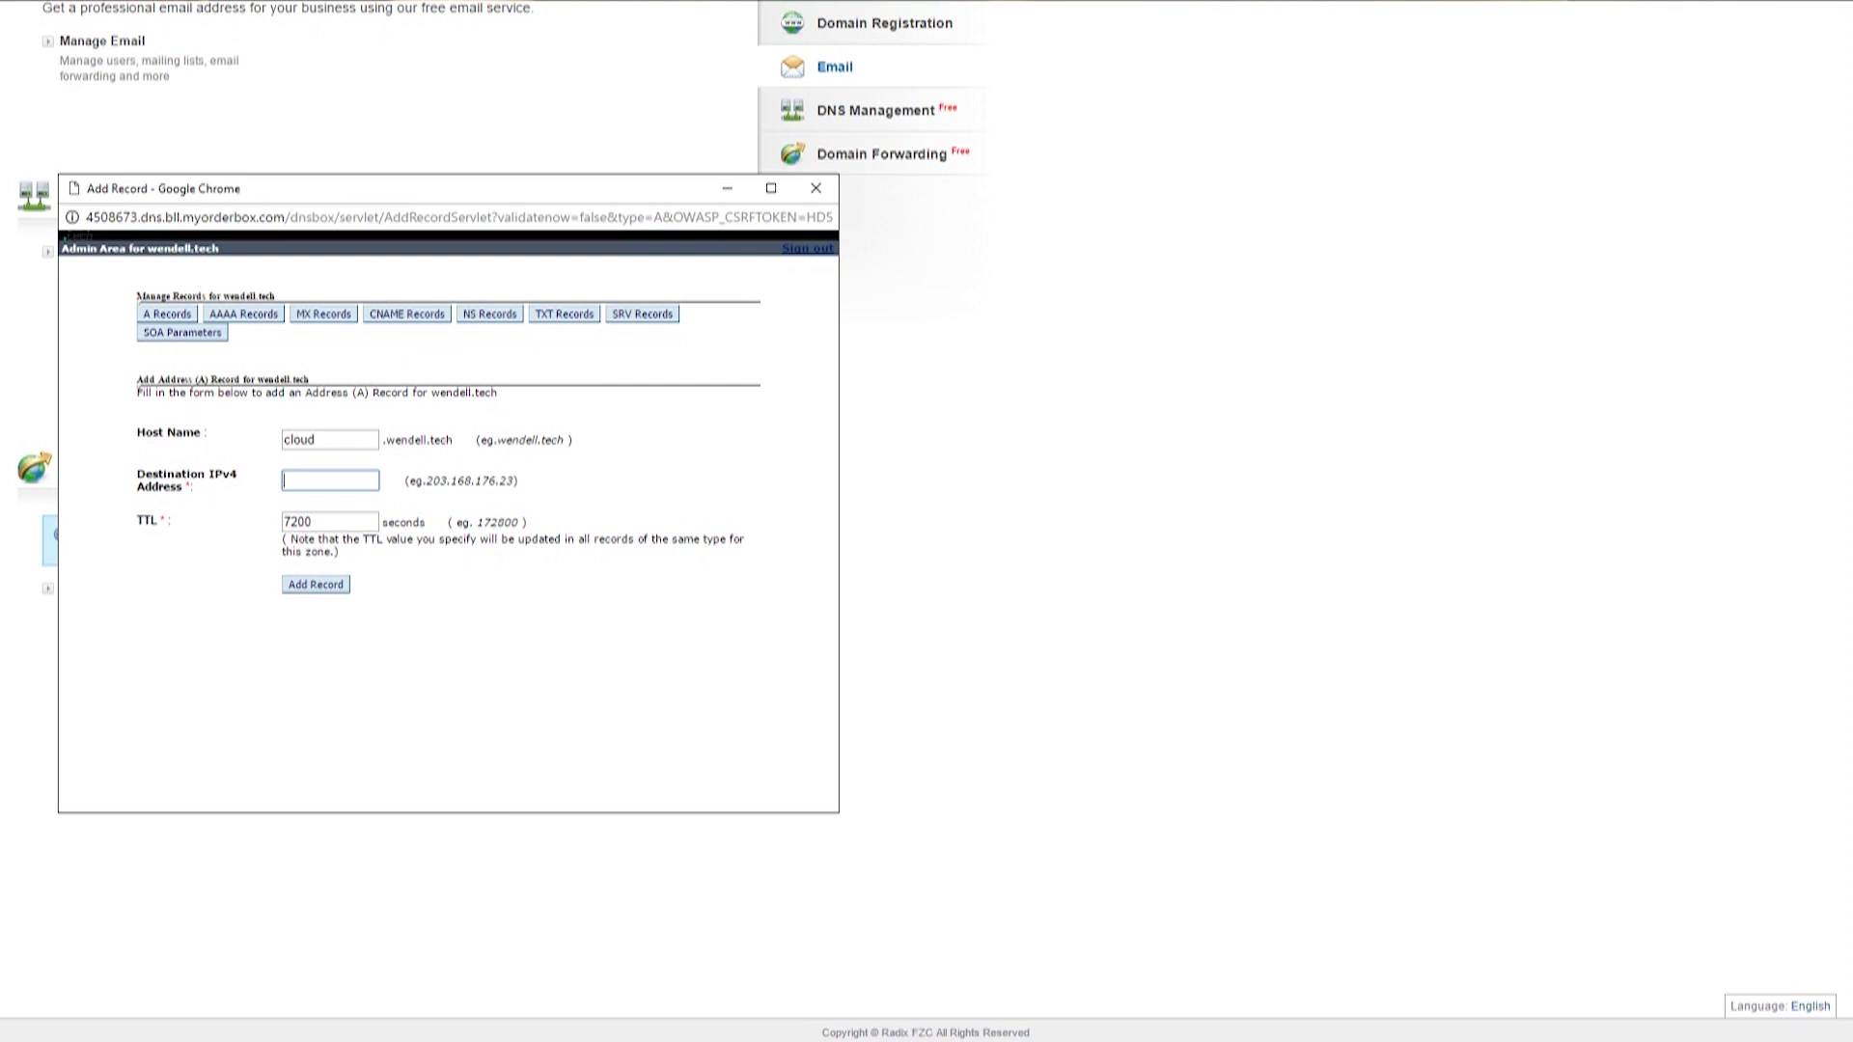
{"action": "type", "text": "23.235.207.201"}
{"action": "left_click", "coordinate": [317, 585]}
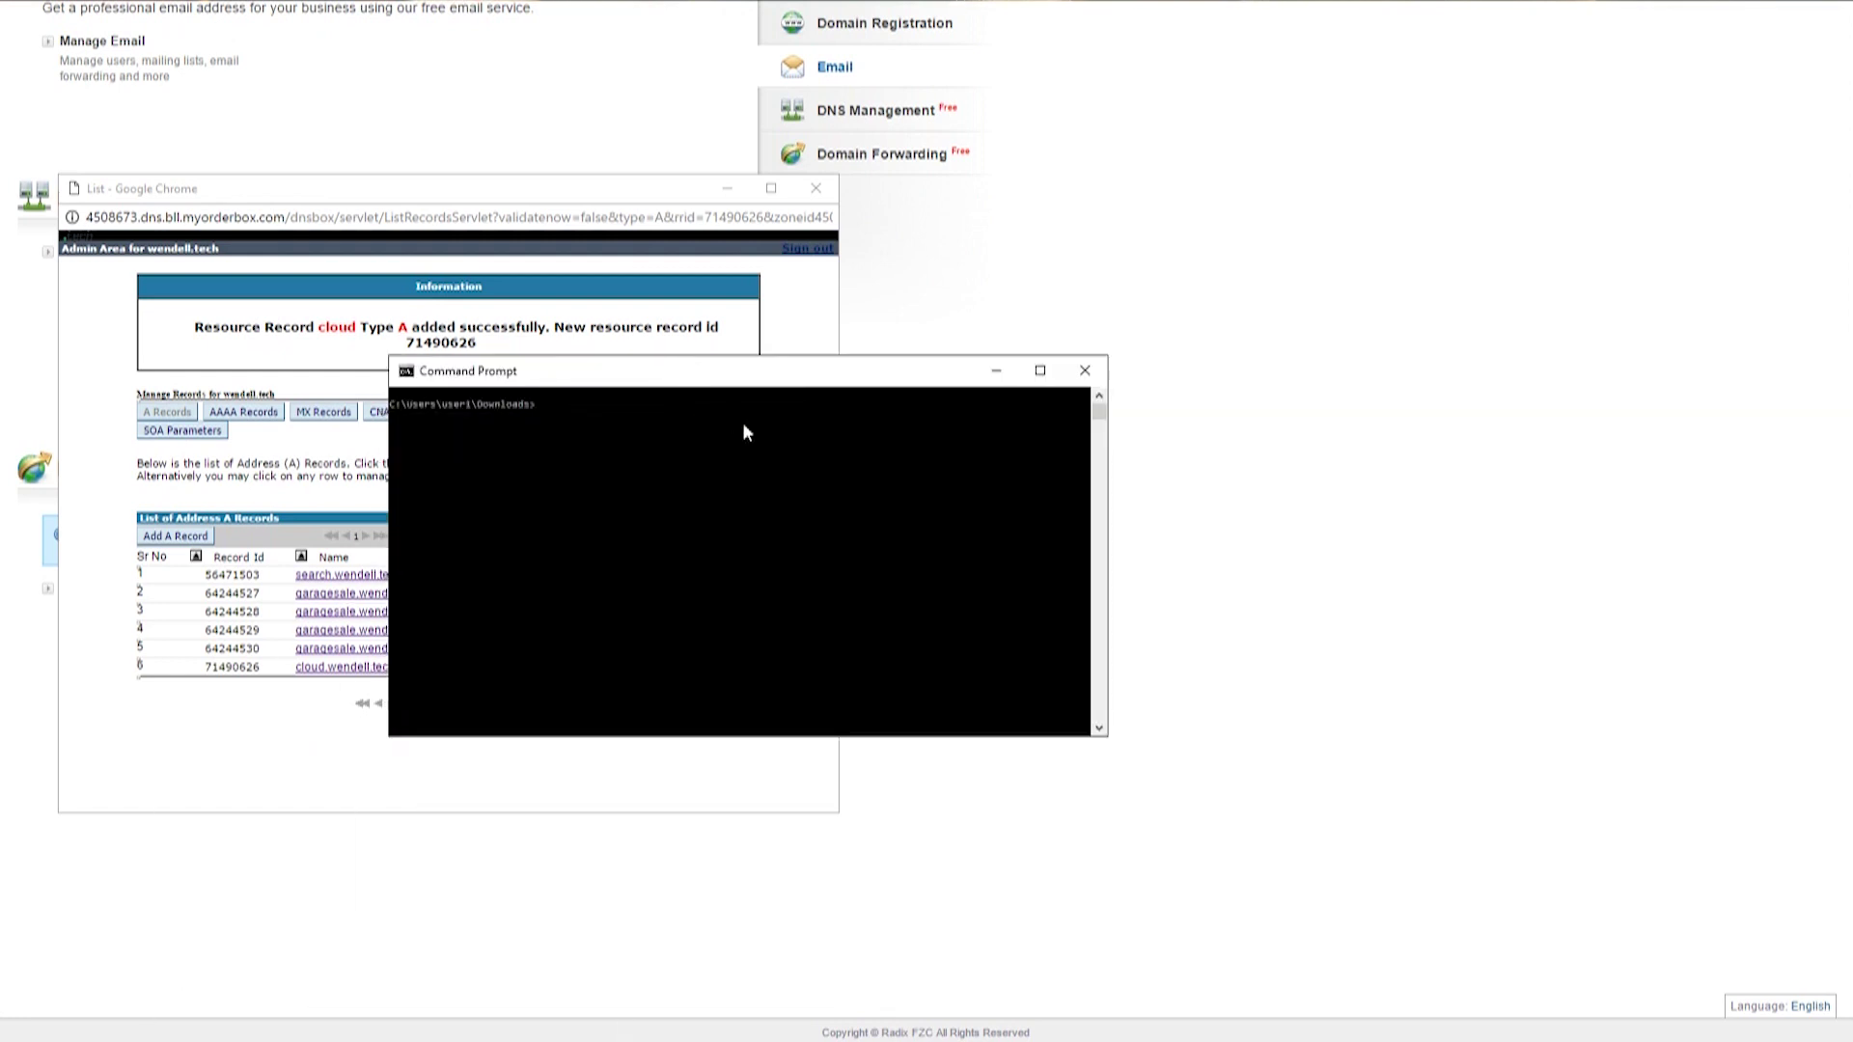
Run 'ping cloud.wendell.tech' in Command Prompt to confirm it resolves and replies.
{"action": "type", "text": "ping cloud.wendell.tech"}
{"action": "key", "text": "Return"}
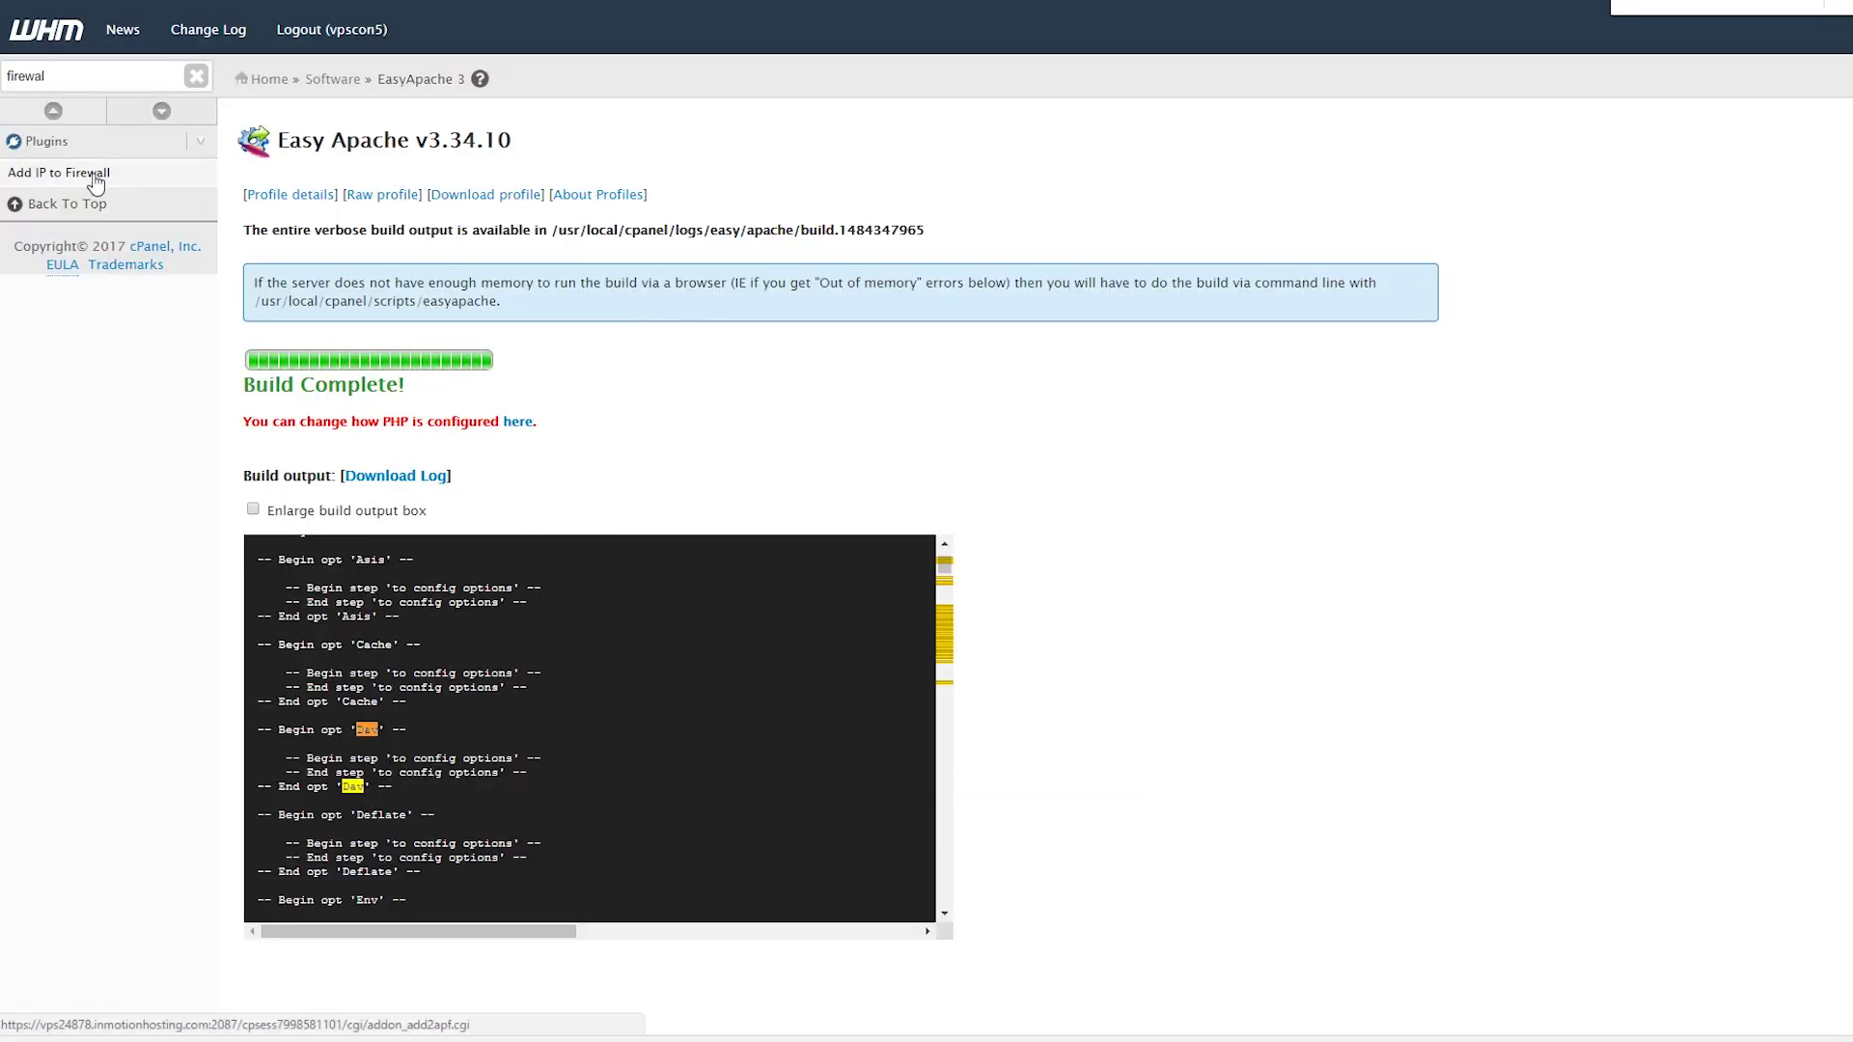
Copy the public IP 23.10.136.241 and paste it into the Add IP to Firewall allow rule.
{"action": "left_click", "coordinate": [95, 178]}
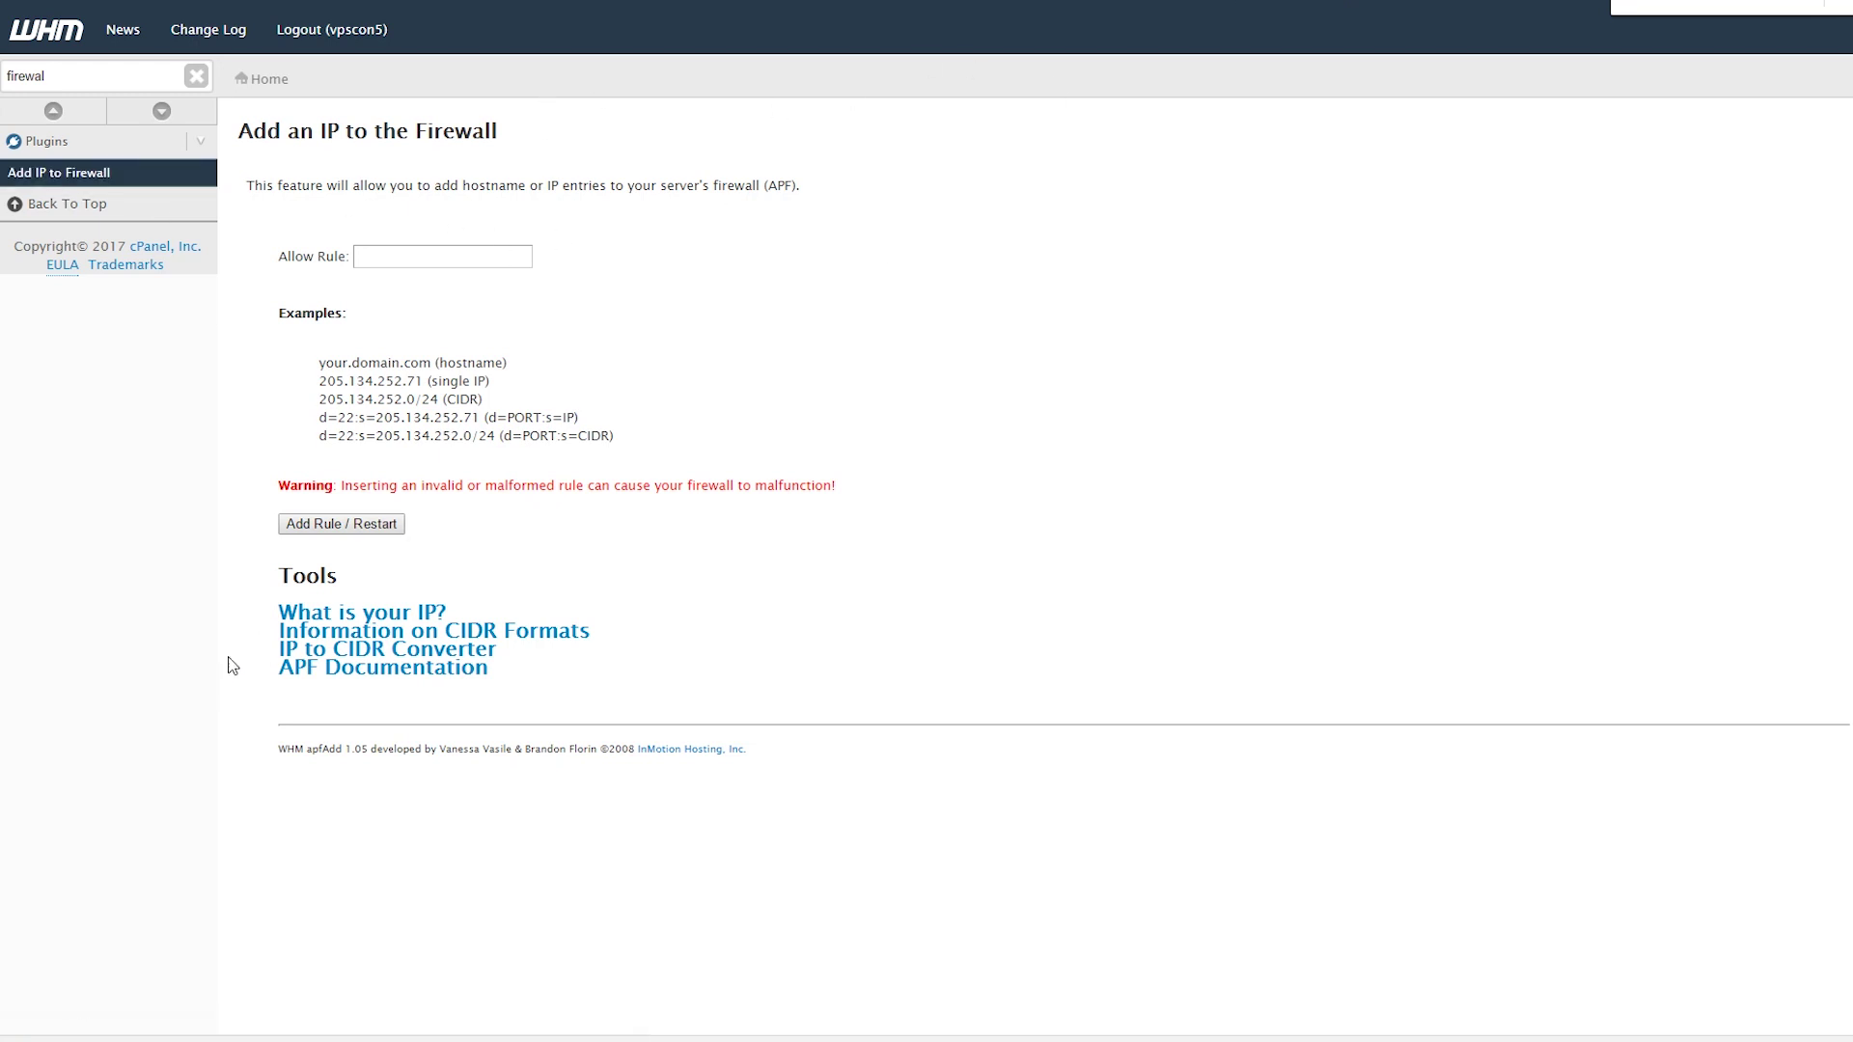
{"action": "left_click", "coordinate": [390, 253]}
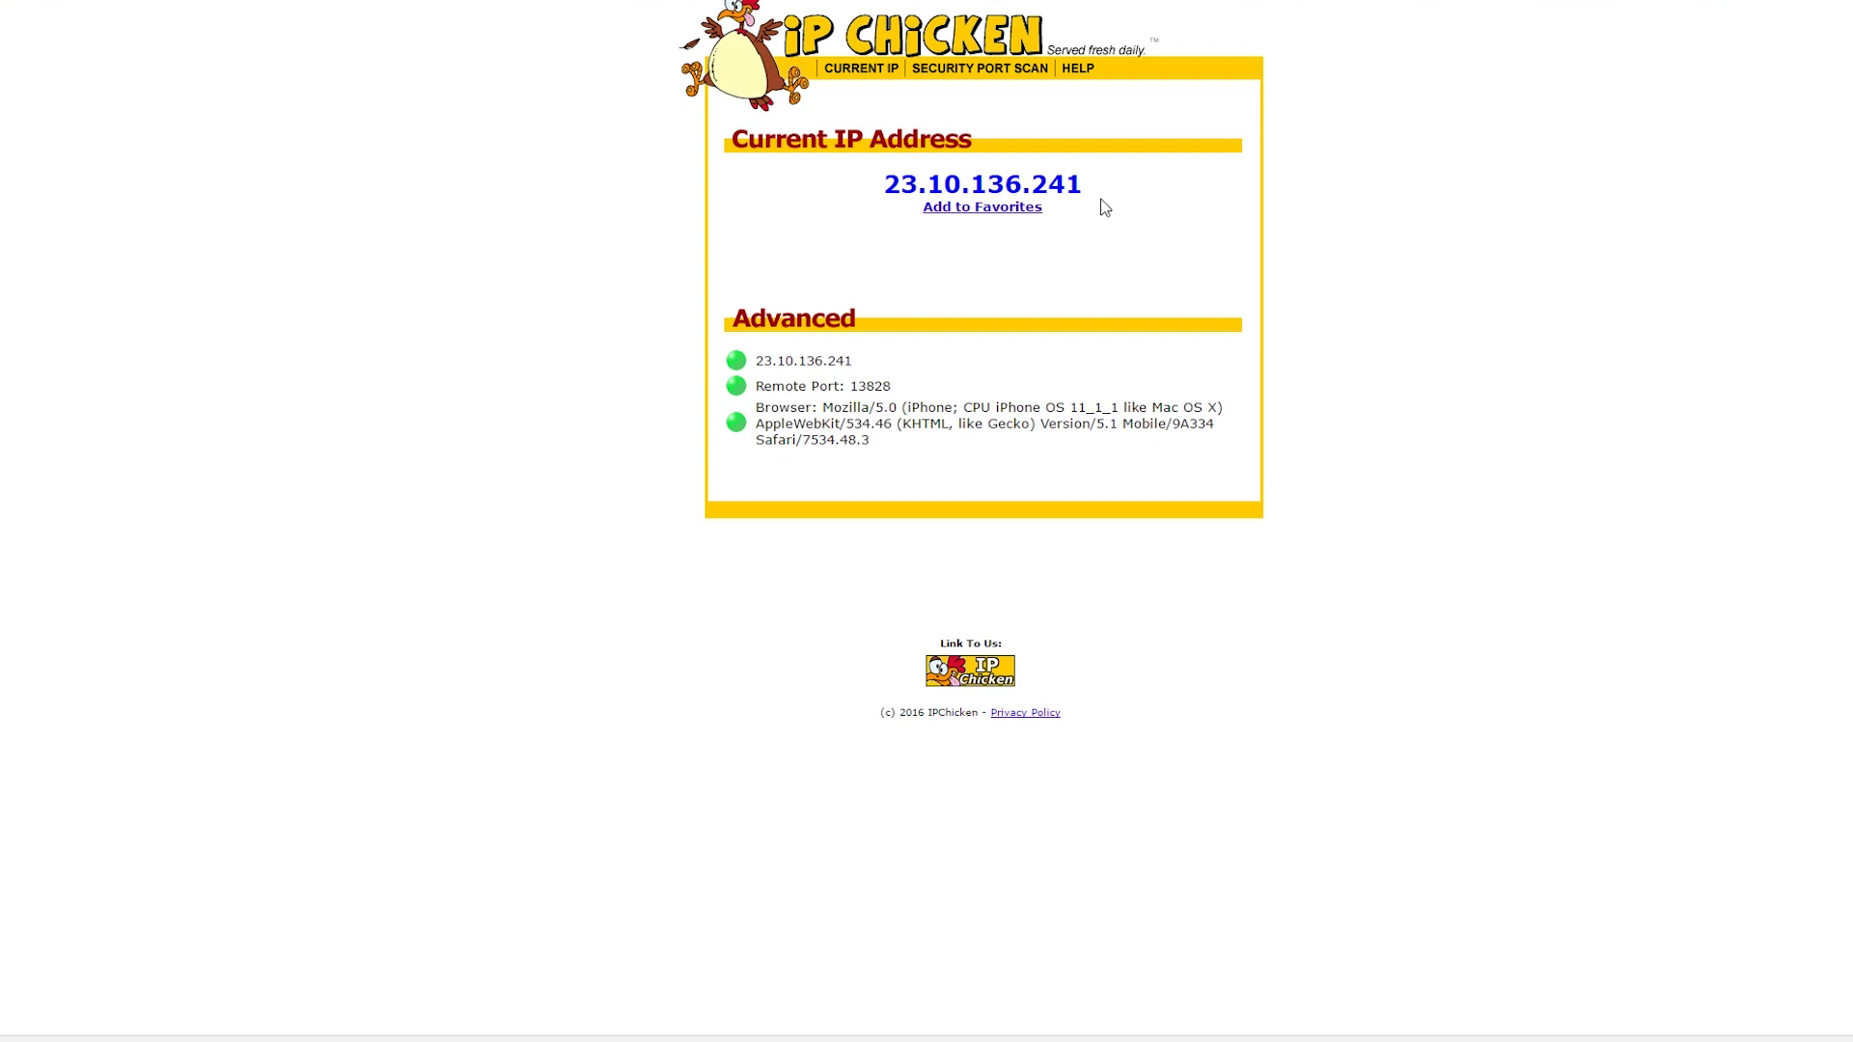
{"action": "triple_click", "coordinate": [1052, 185]}
{"action": "right_click", "coordinate": [1032, 190]}
{"action": "left_click", "coordinate": [1073, 206]}
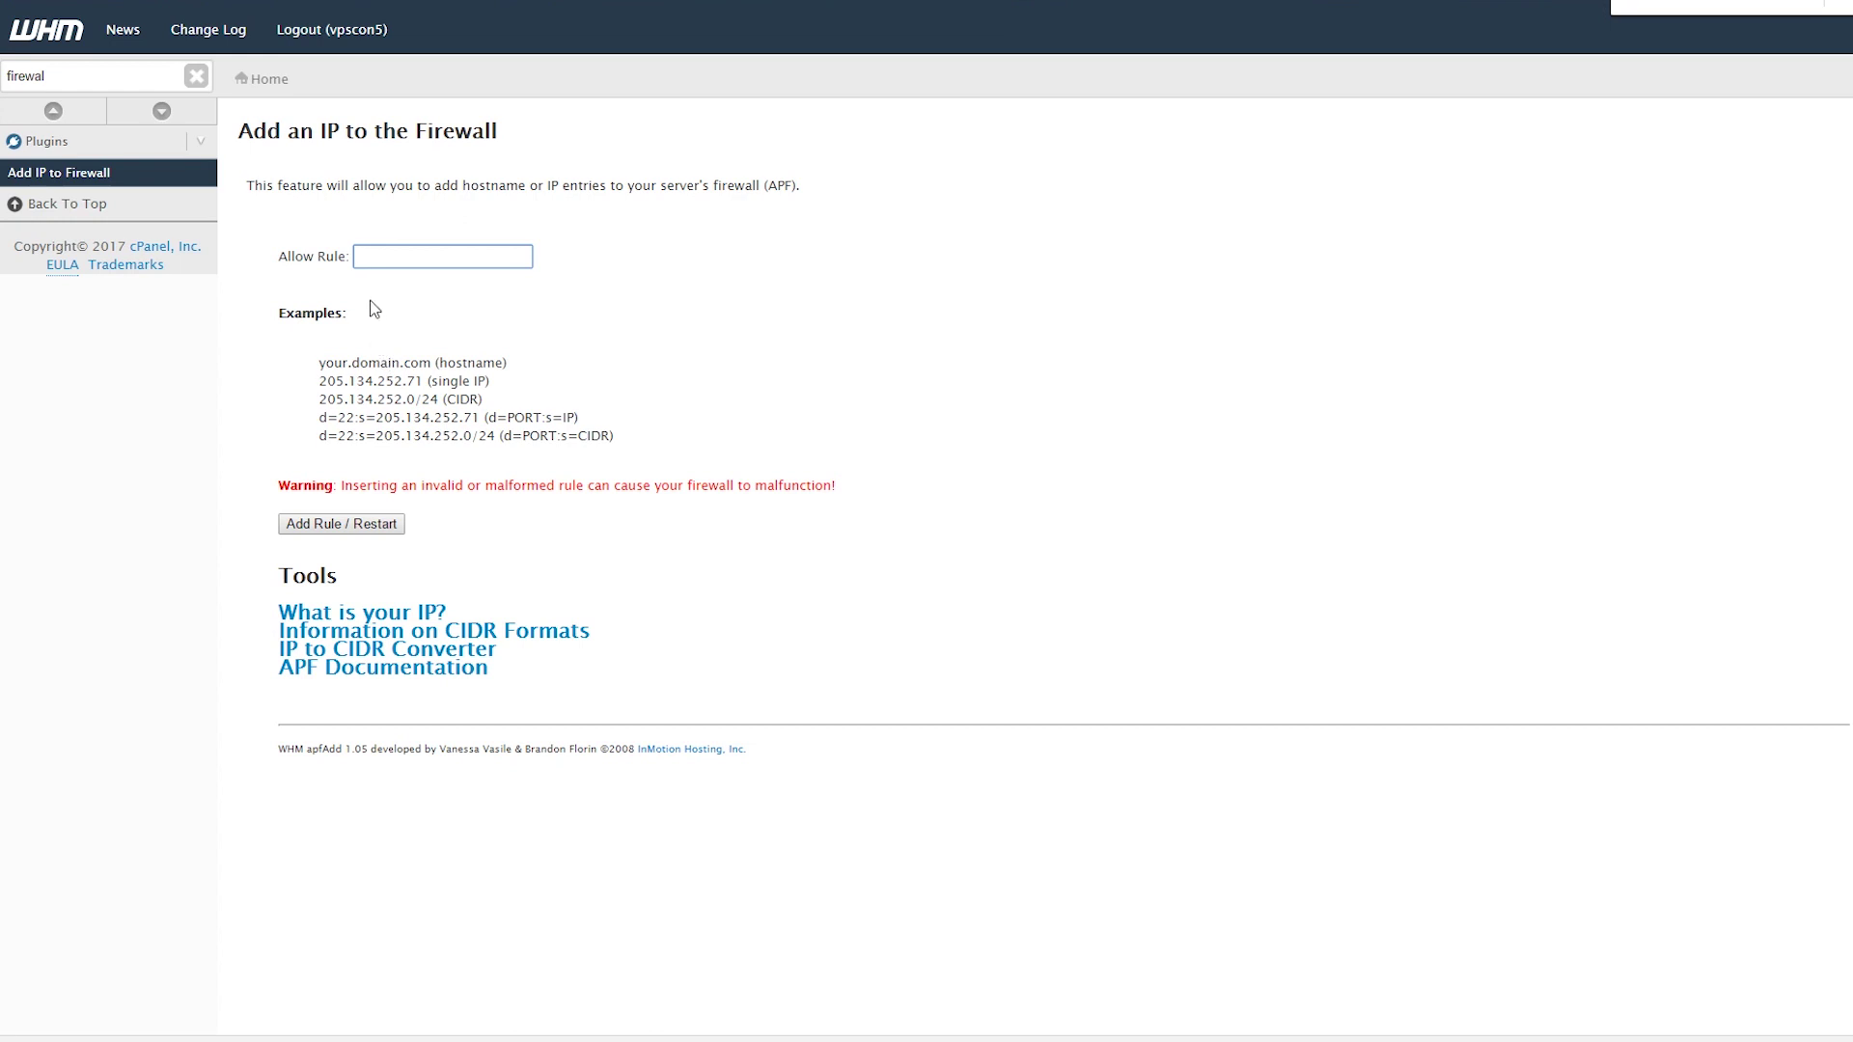
{"action": "right_click", "coordinate": [367, 262]}
{"action": "left_click", "coordinate": [418, 386]}
In the SSH session, go up to the home directory and change into public_html.
{"action": "key", "text": "alt+Tab"}
{"action": "type", "text": "cd .."}
{"action": "key", "text": "Return"}
{"action": "type", "text": "ls"}
{"action": "key", "text": "Return"}
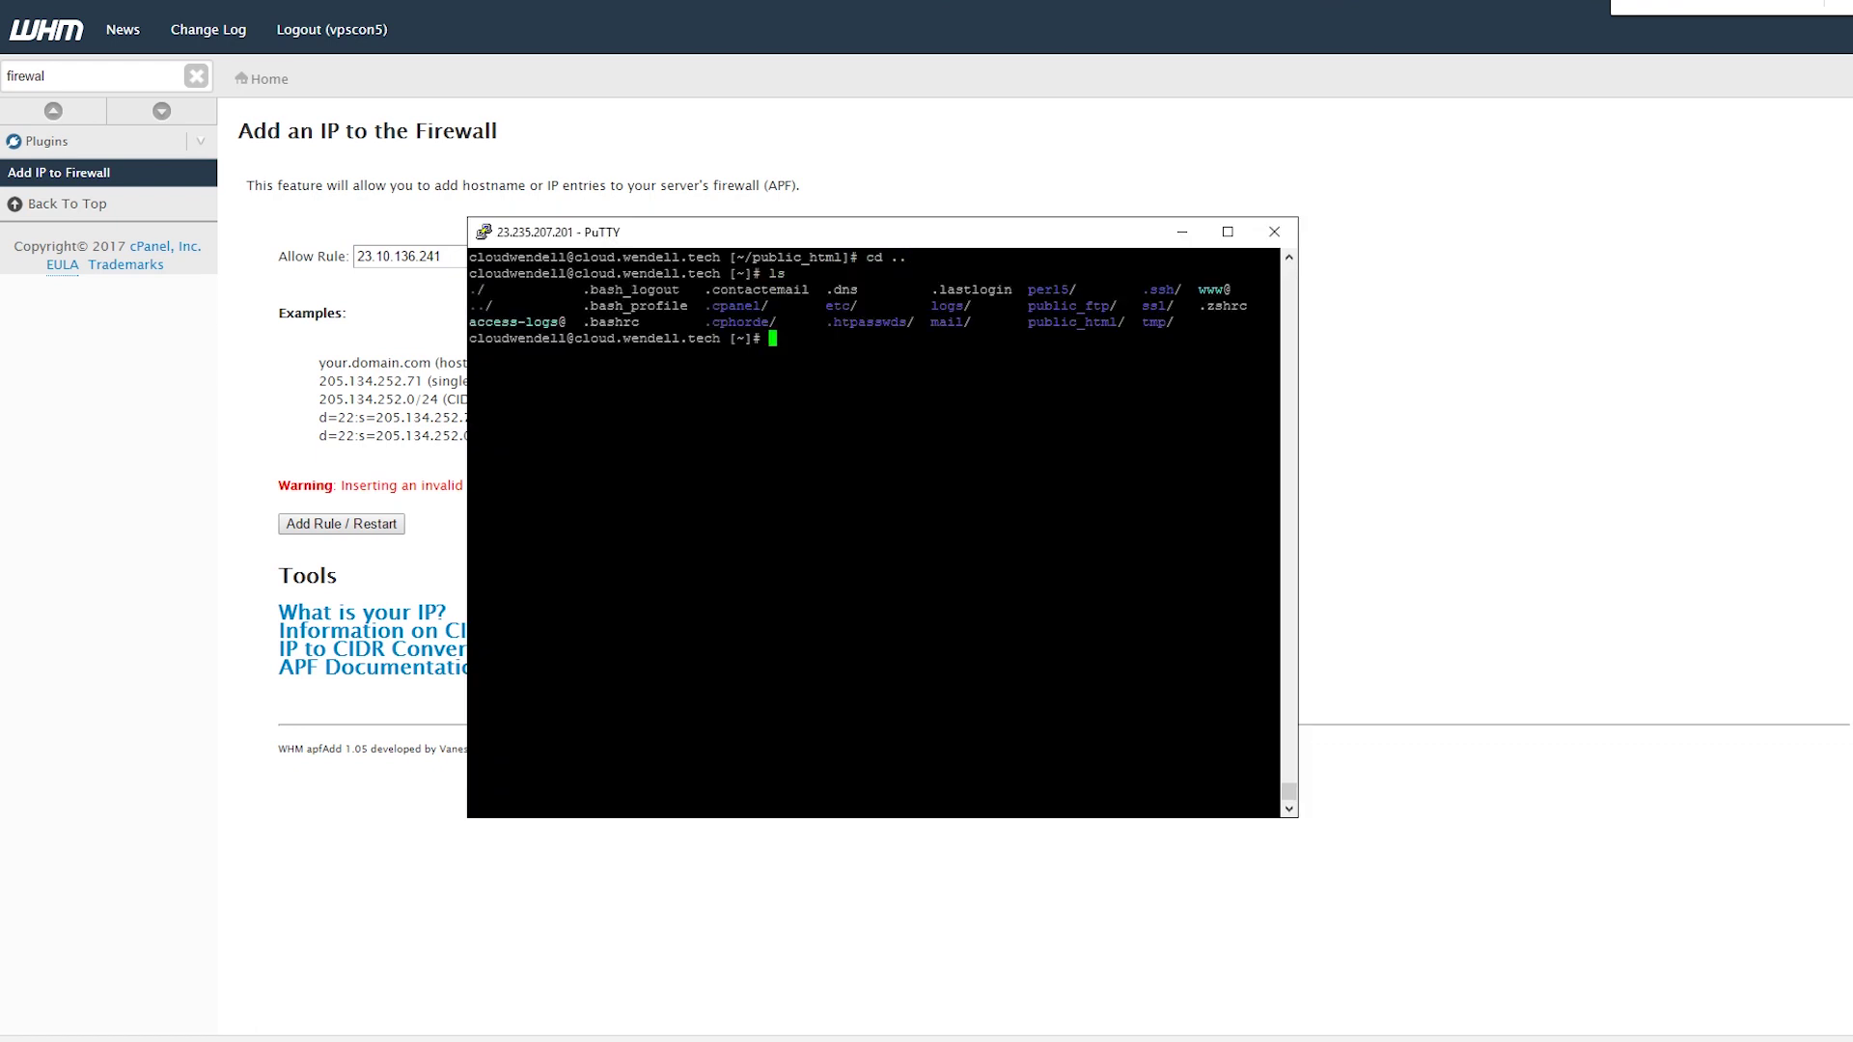
{"action": "type", "text": "cd p"}
{"action": "key", "text": "Tab"}
{"action": "type", "text": "h"}
{"action": "key", "text": "Tab"}
{"action": "key", "text": "Return"}
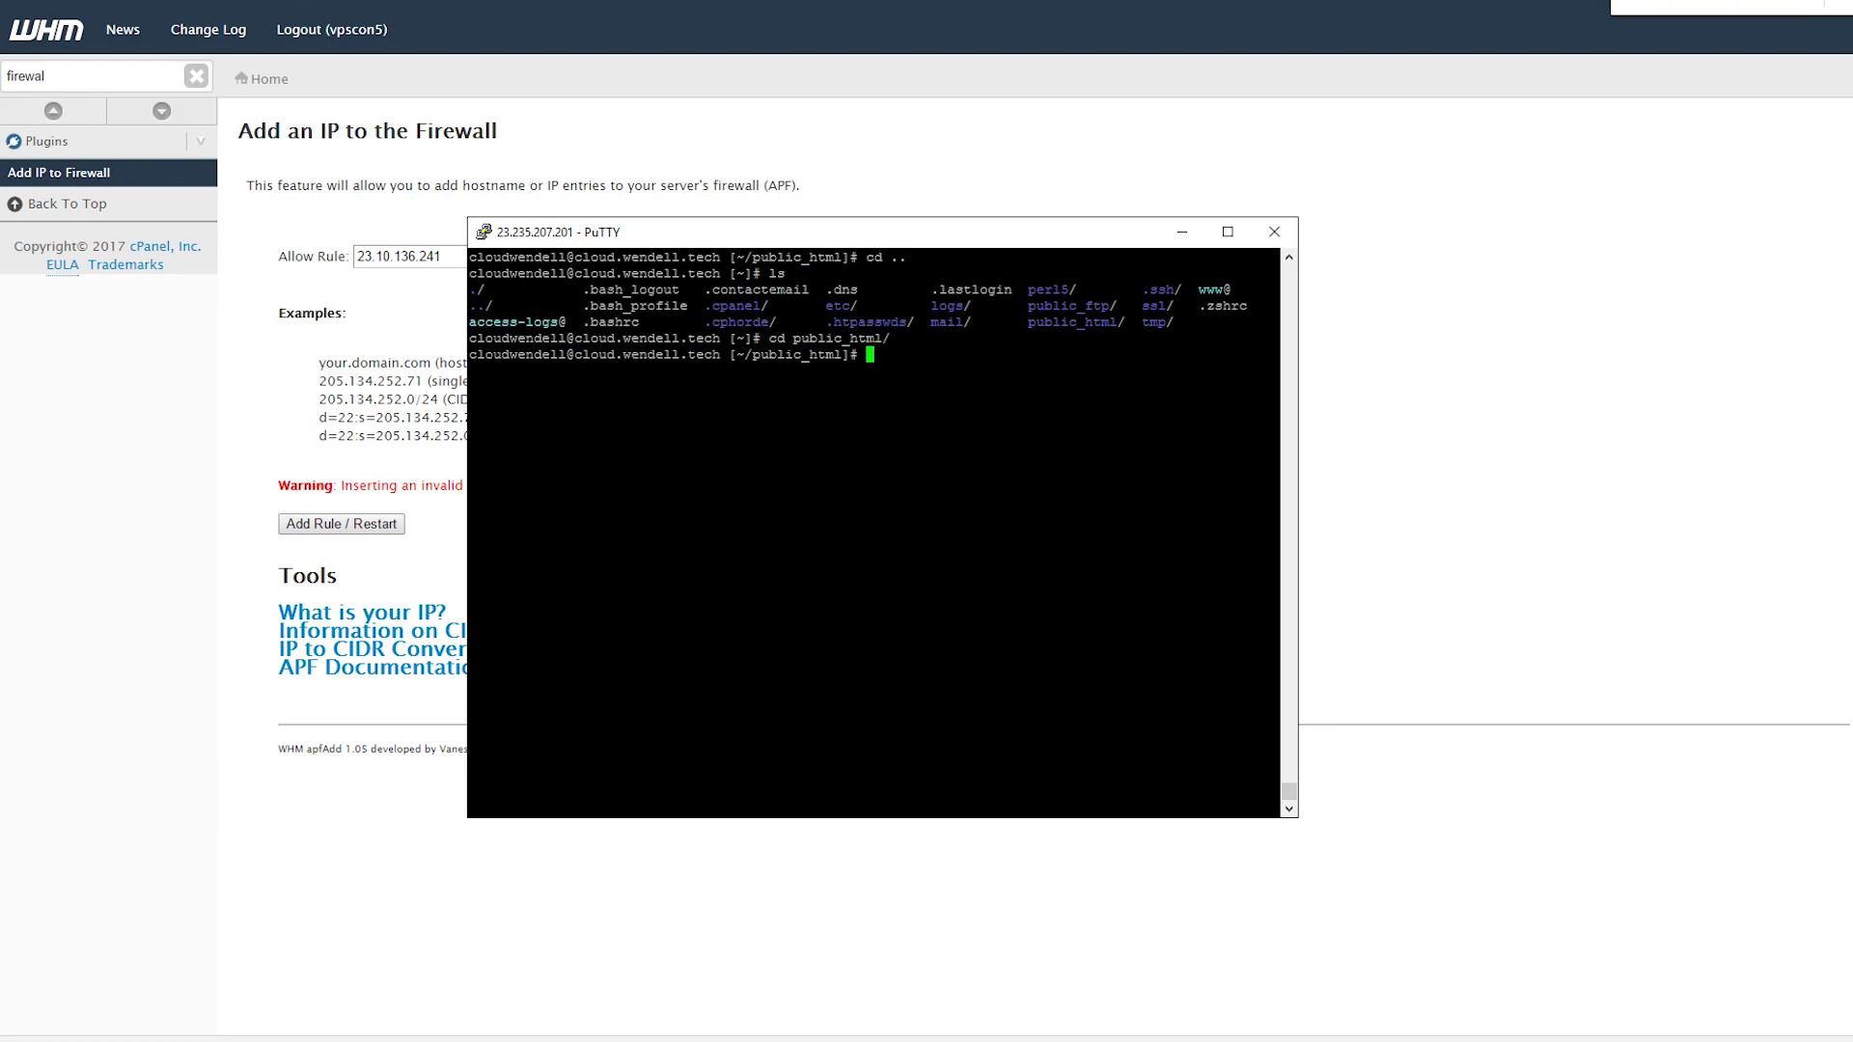
Extract the Nextcloud archive with 'tar -xvjf file.tar.gz2 --strip 1' and list public_html with ls -al.
{"action": "type", "text": "wget"}
{"action": "key", "text": "ctrl+c"}
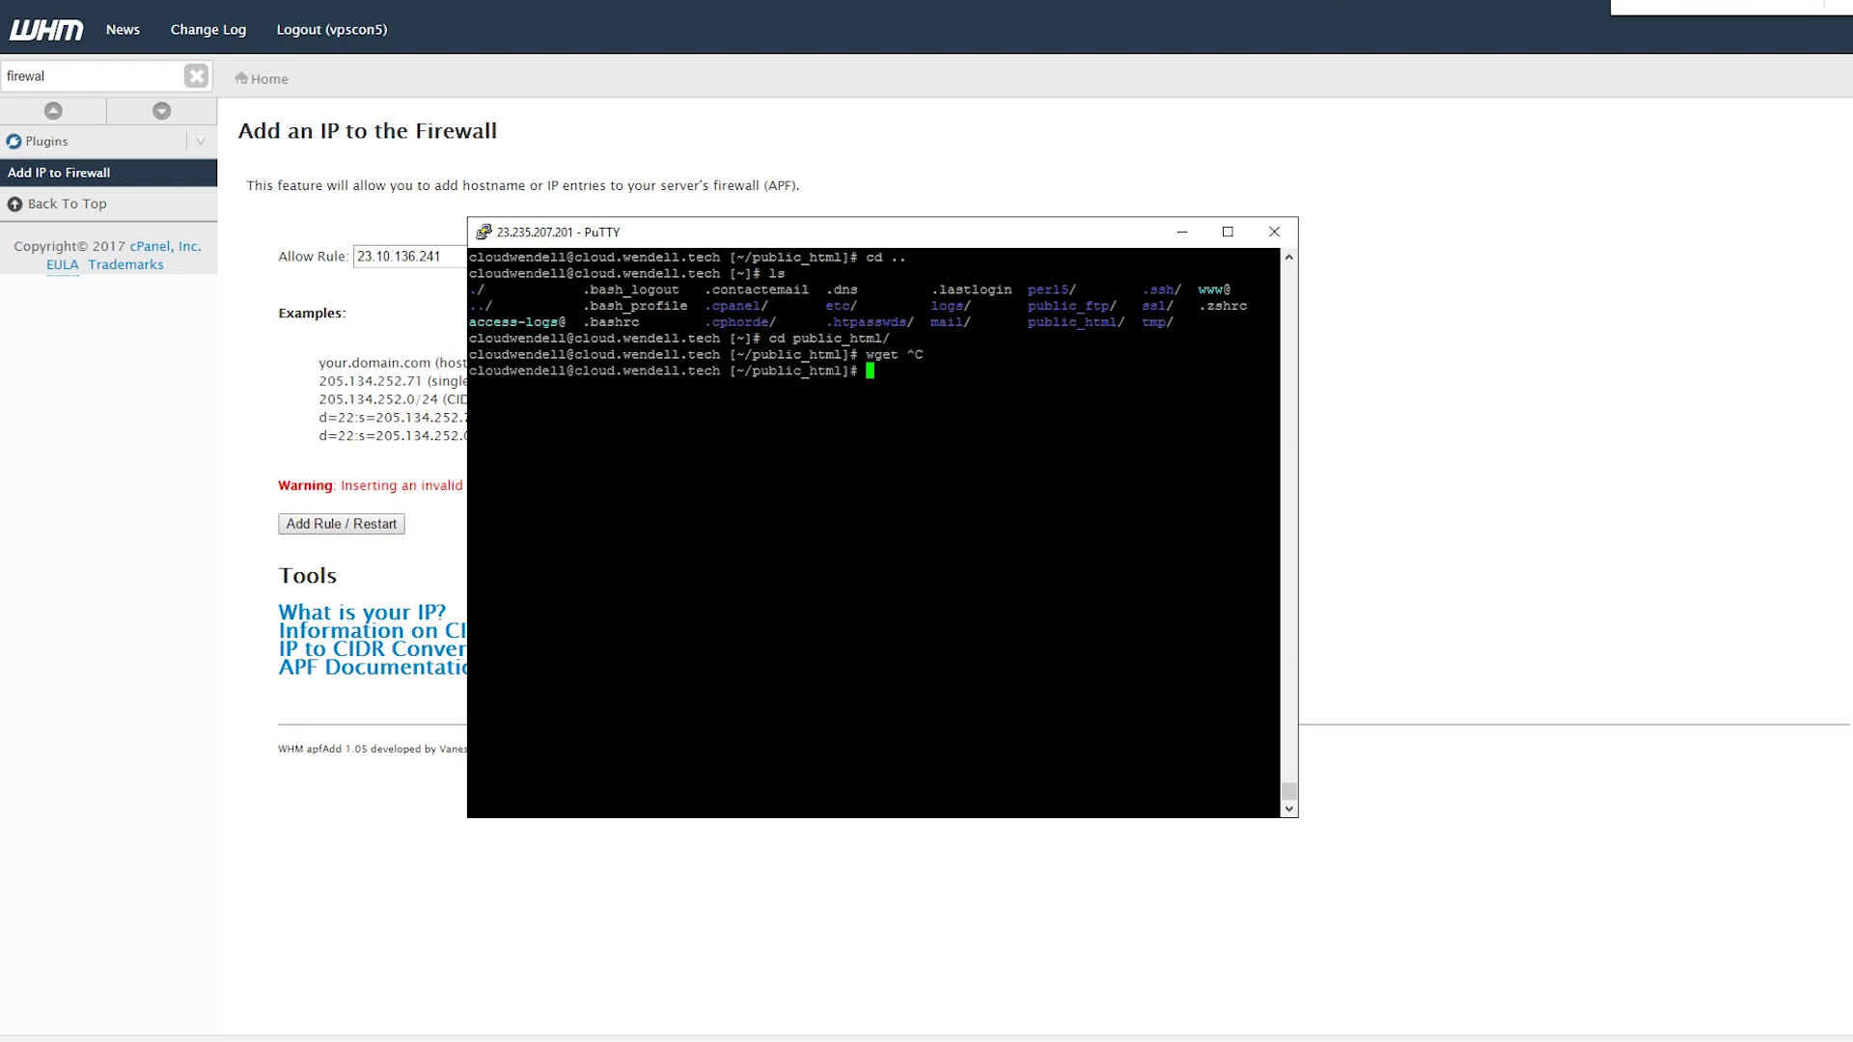
{"action": "type", "text": "tar"}
{"action": "key", "text": "ctrl+c"}
{"action": "type", "text": "clear"}
{"action": "key", "text": "Return"}
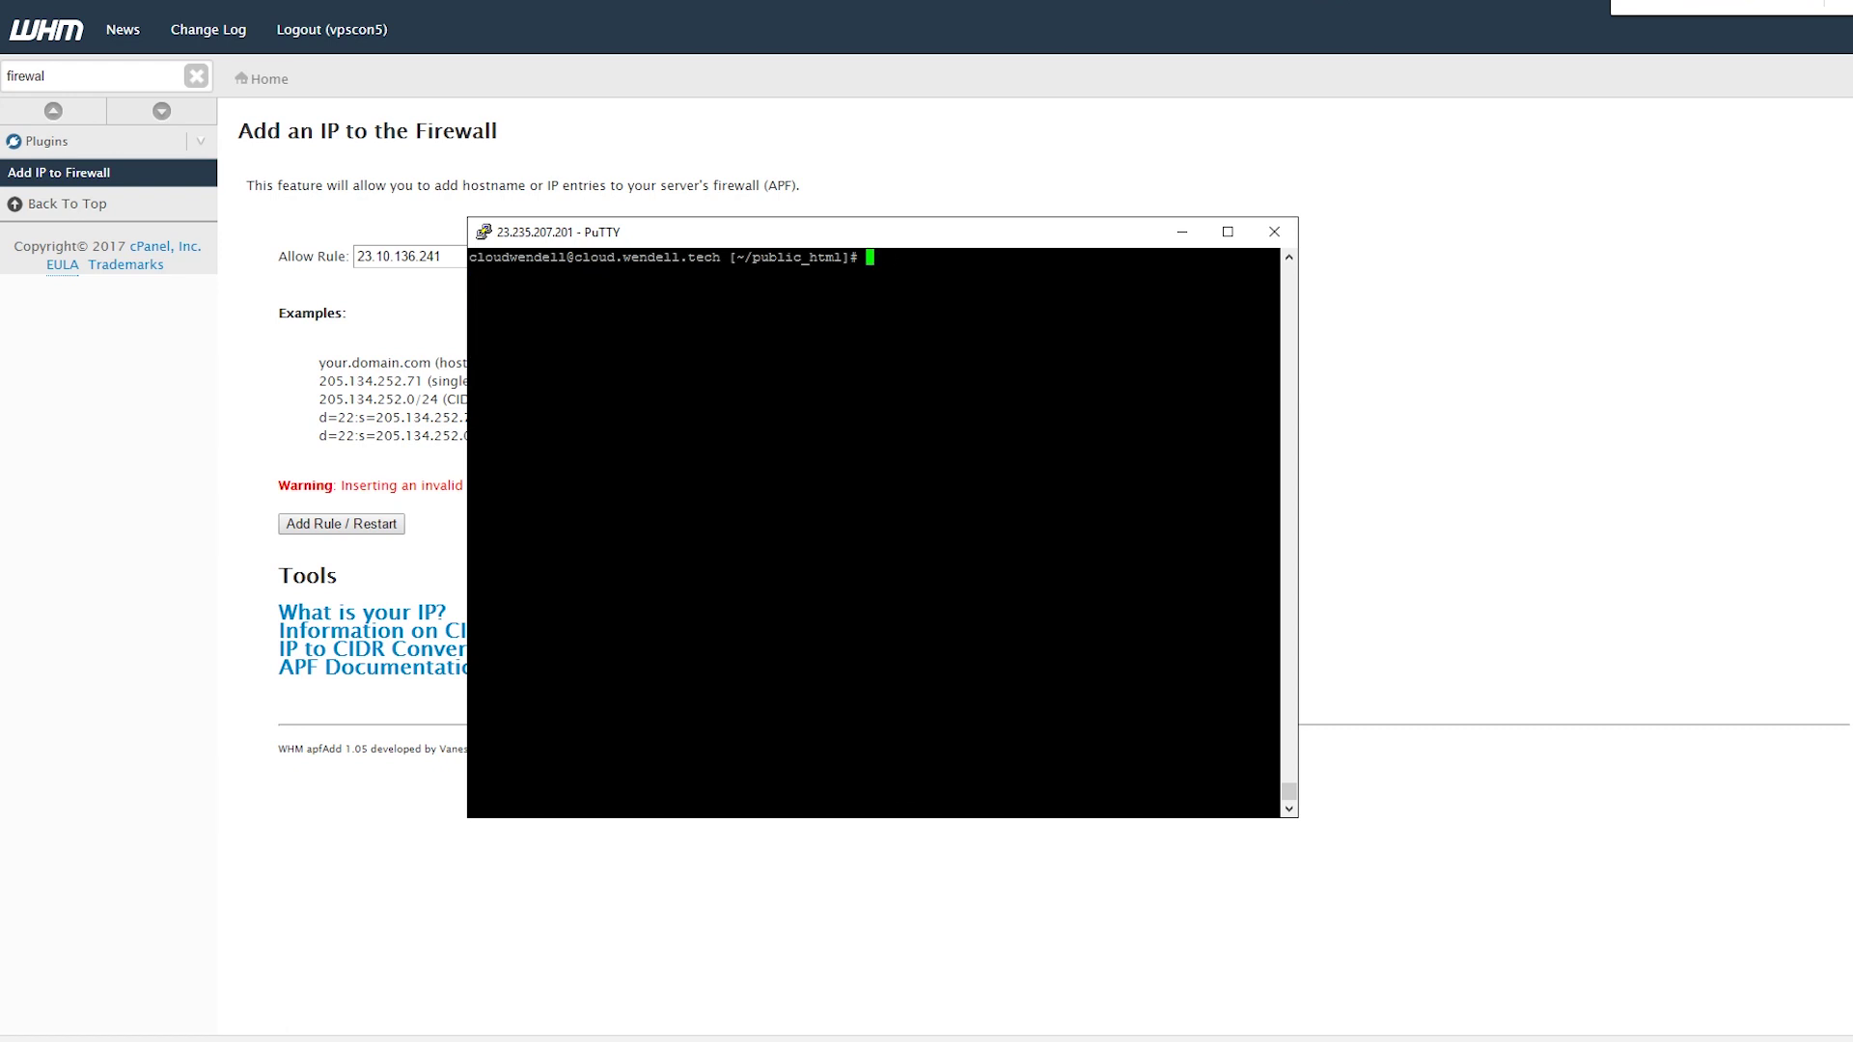
{"action": "type", "text": "tar -xvjf file.tar.g"}
{"action": "type", "text": "z2 --strip 1"}
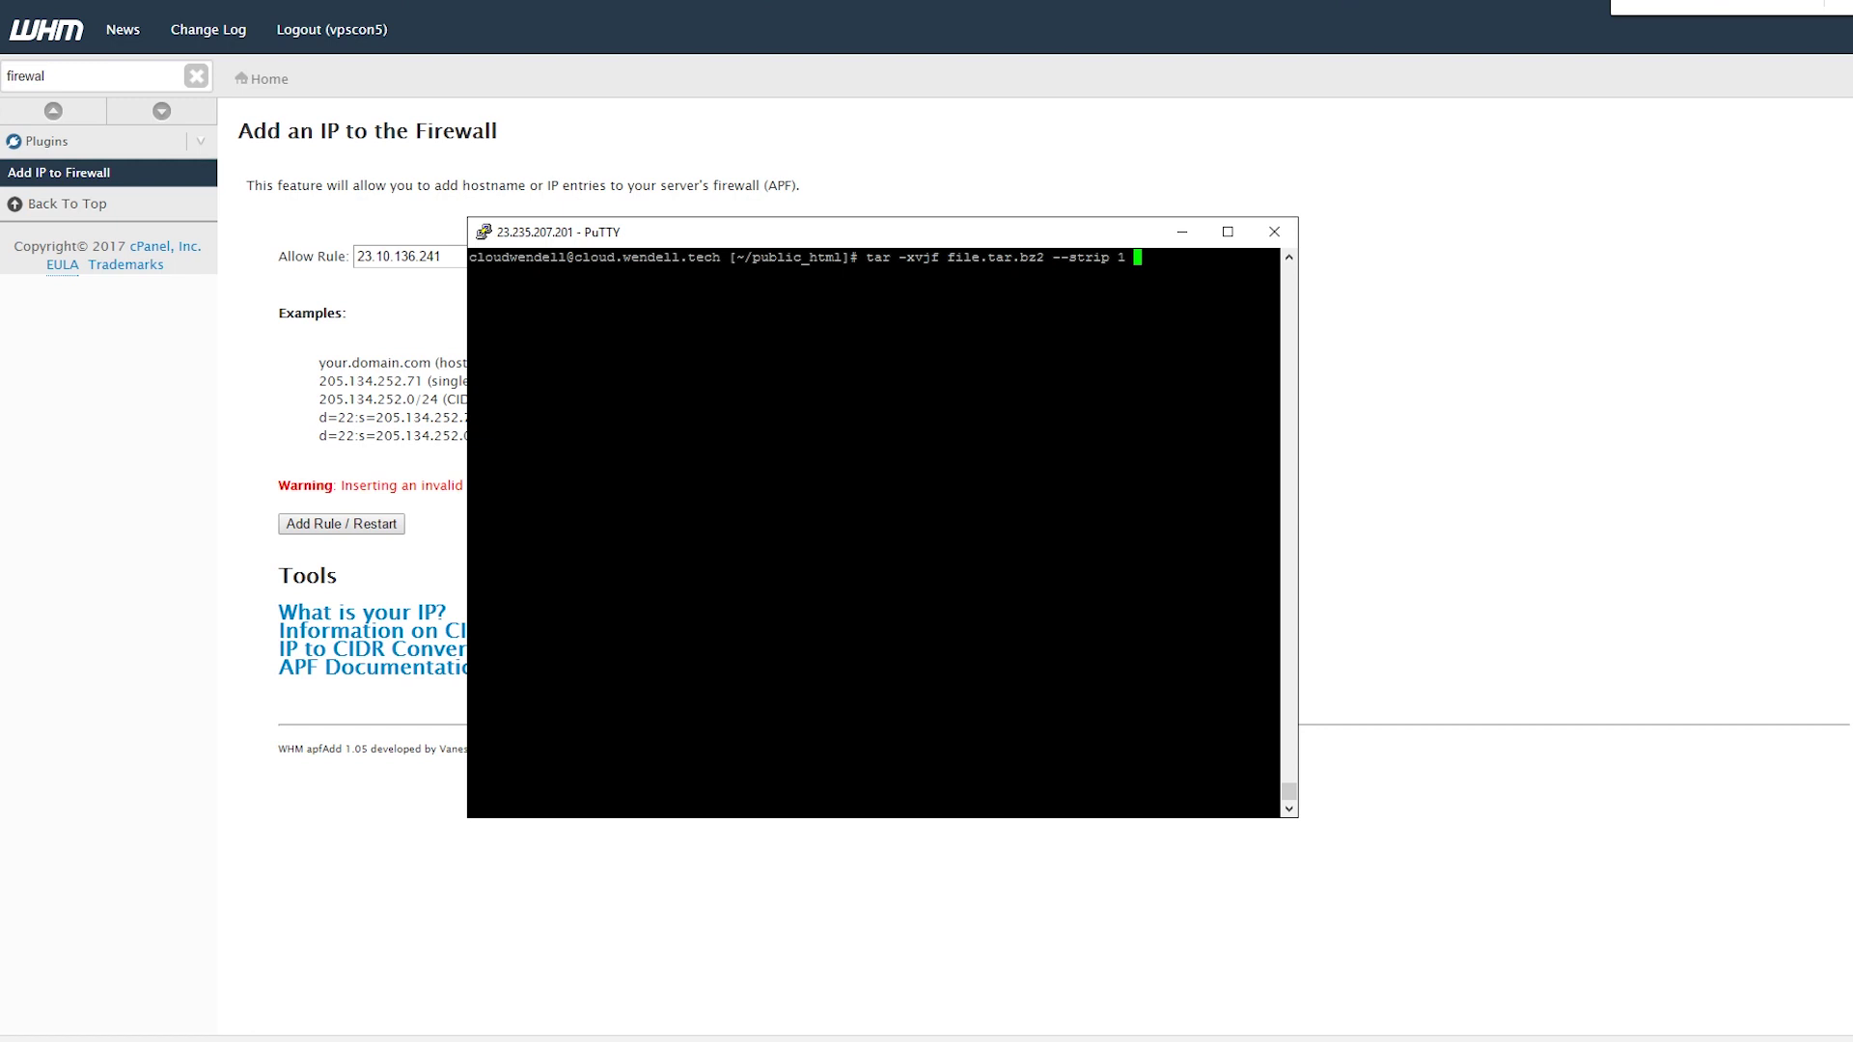
{"action": "key", "text": "Return"}
{"action": "key", "text": "Return"}
{"action": "key", "text": "Return"}
{"action": "type", "text": "ls -al"}
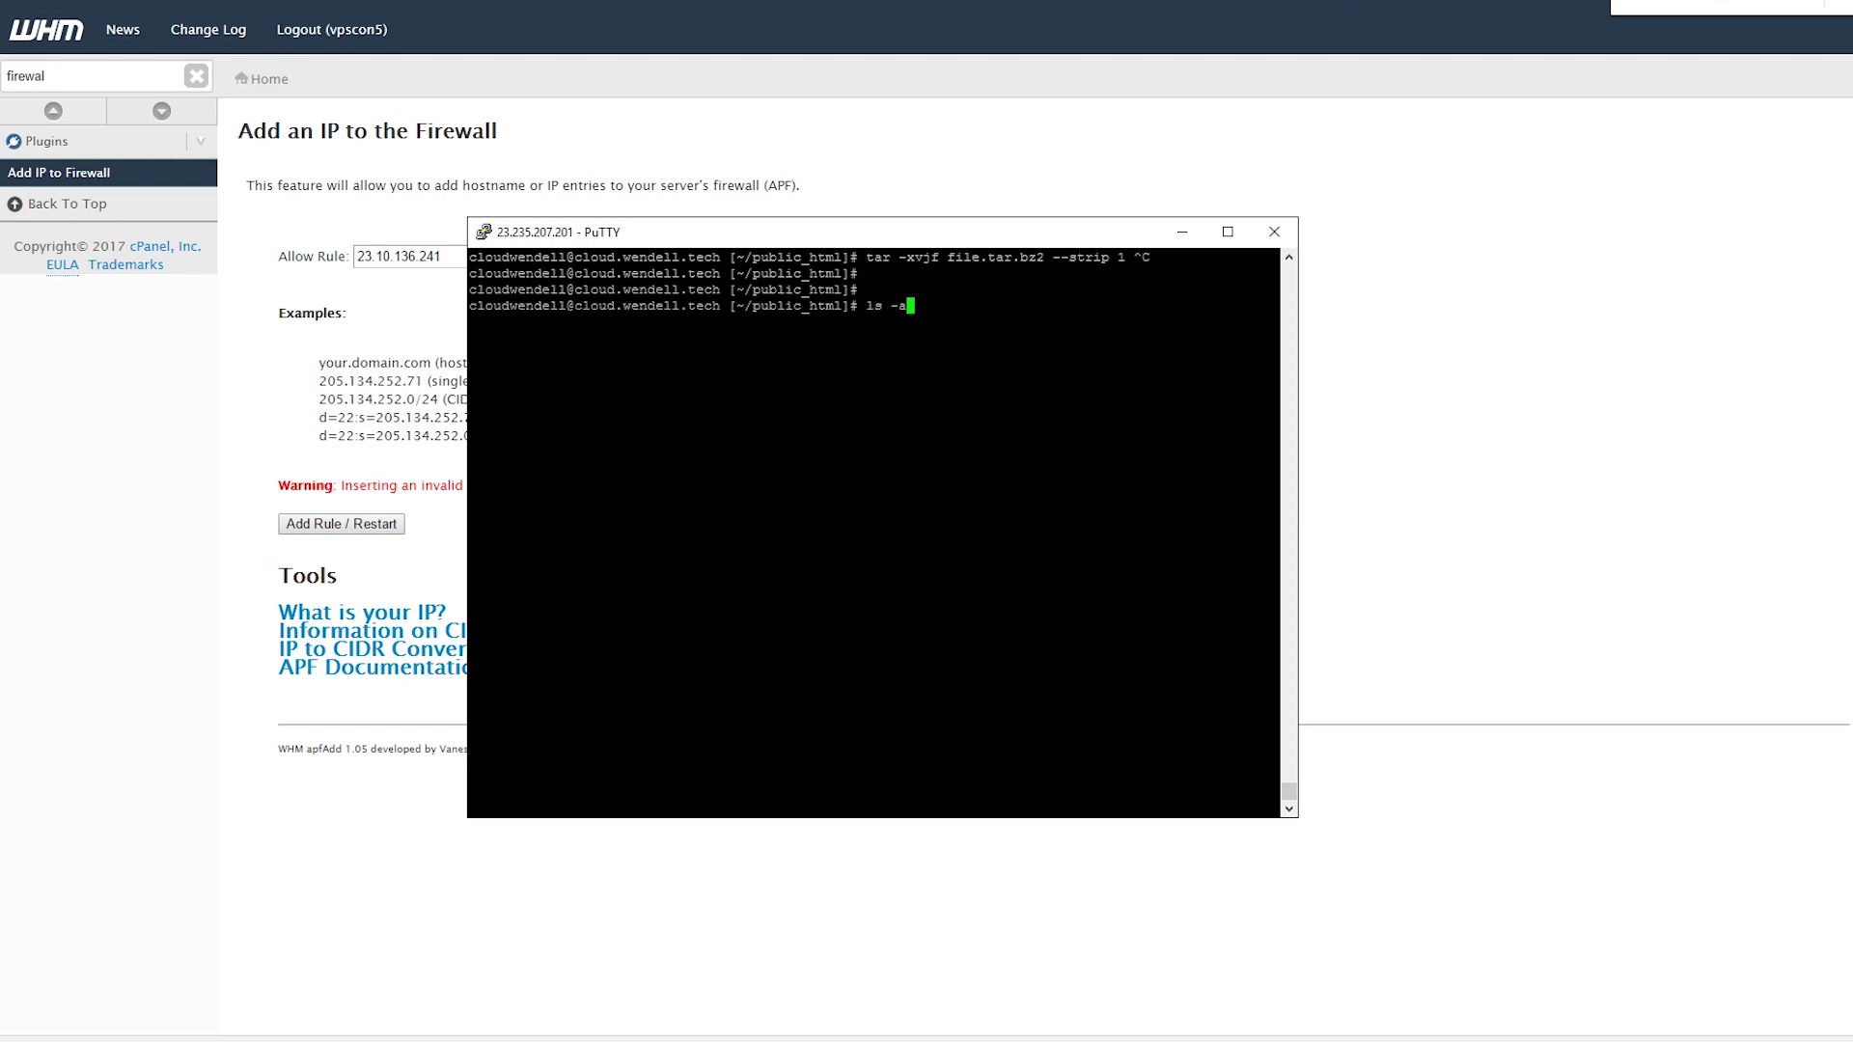
{"action": "key", "text": "Return"}
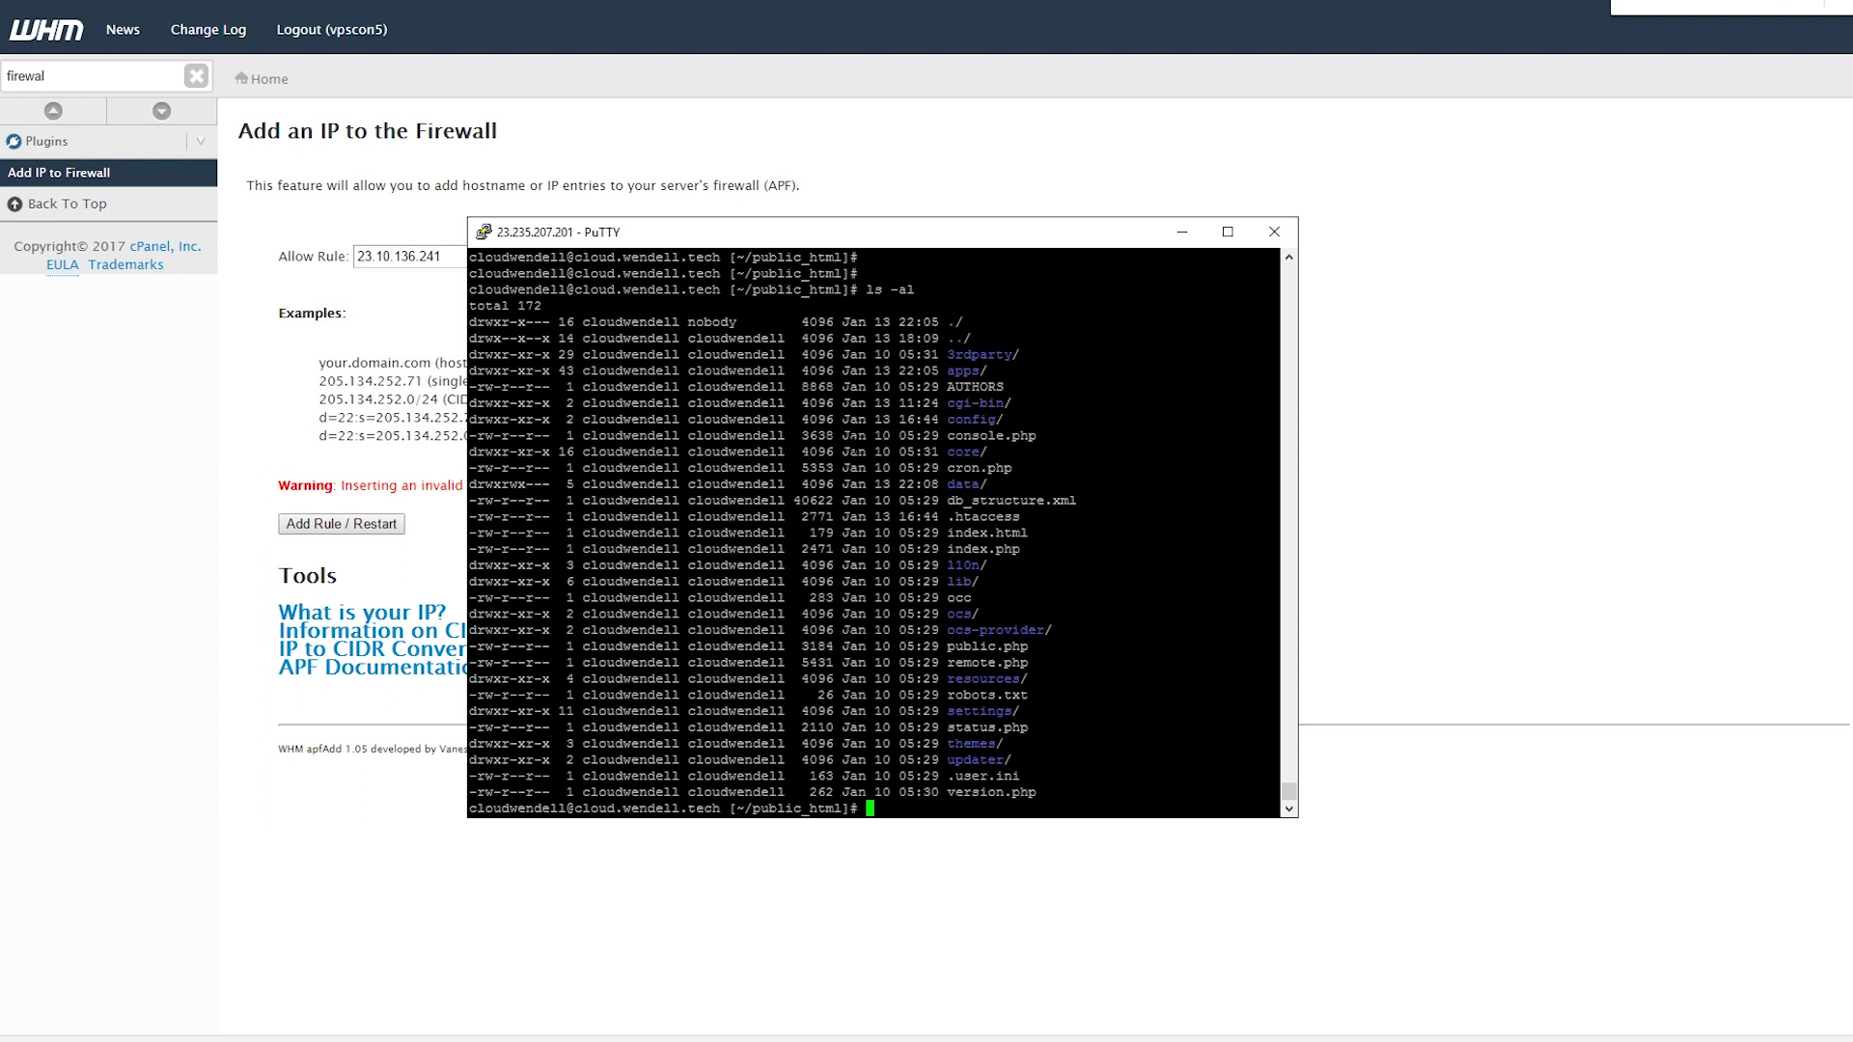
{"action": "left_click_drag", "start_coordinate": [720, 403], "coordinate": [784, 581]}
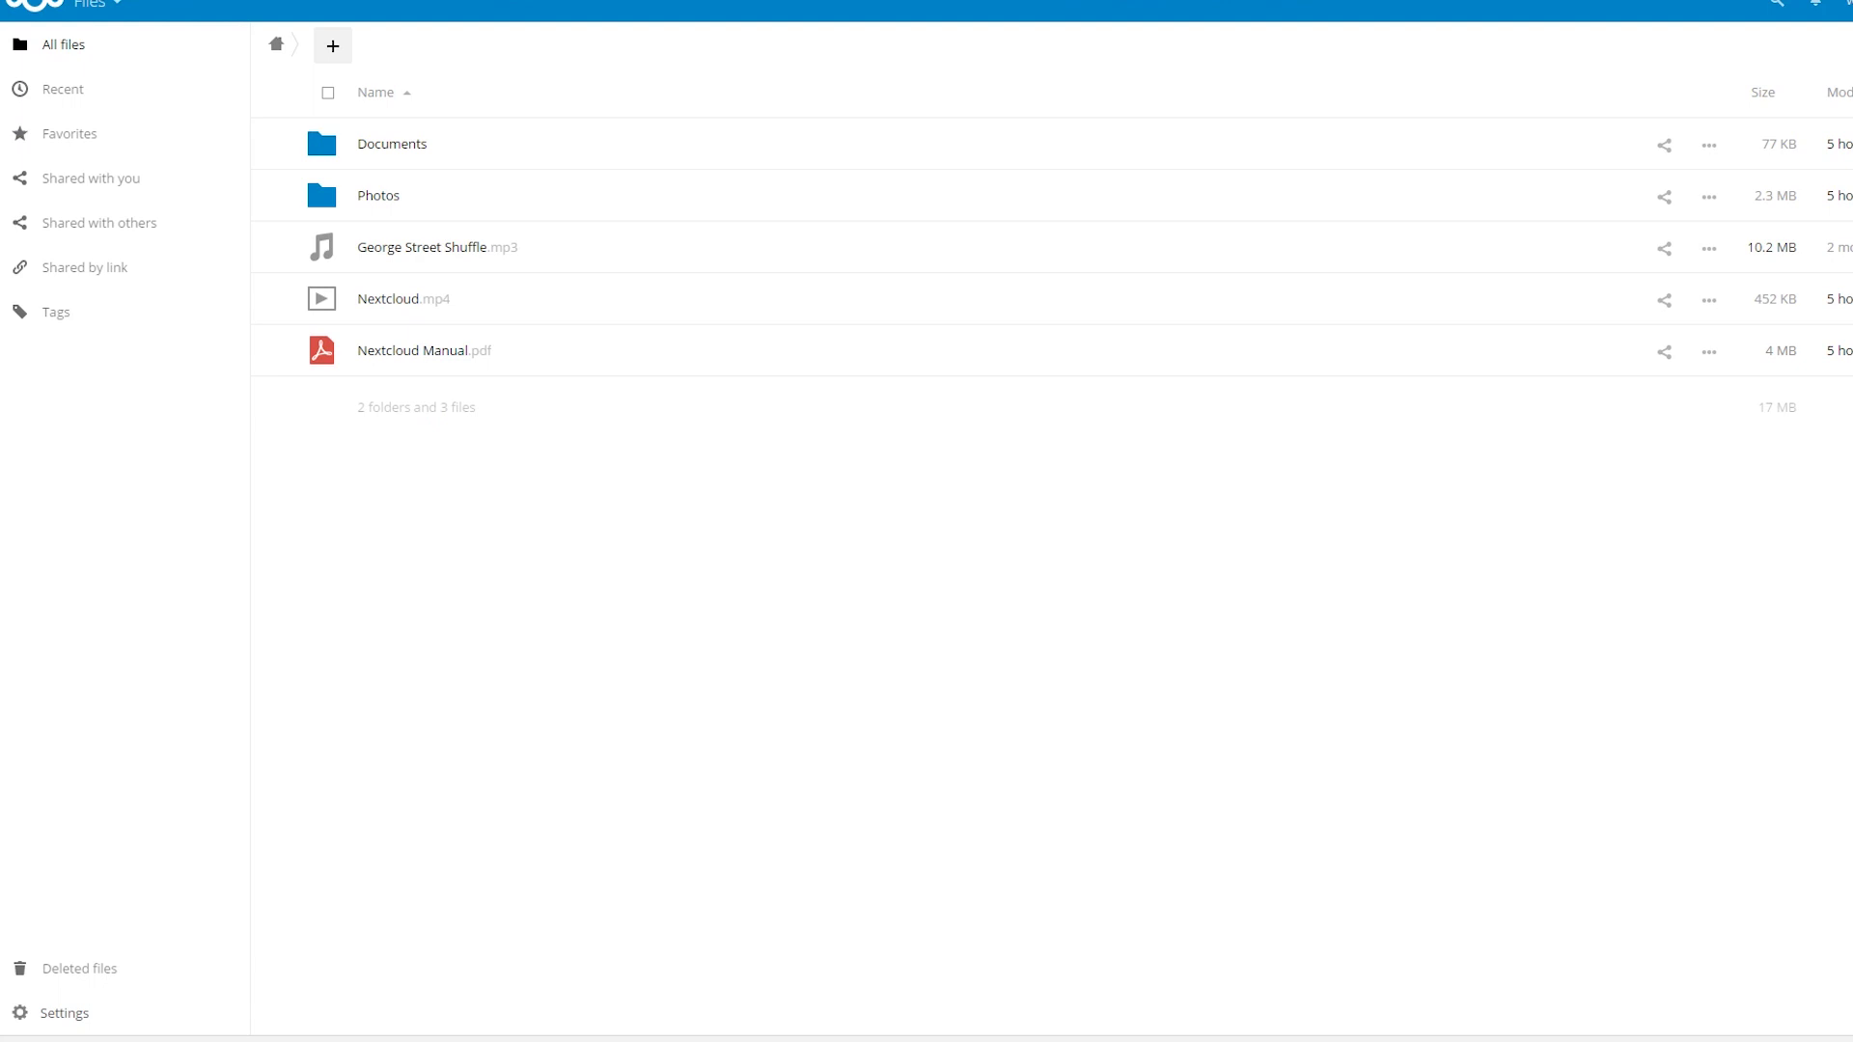
Reload the Nextcloud site at cloud.wendell.tech in the browser.
{"action": "key", "text": "ctrl+l"}
{"action": "key", "text": "BackSpace"}
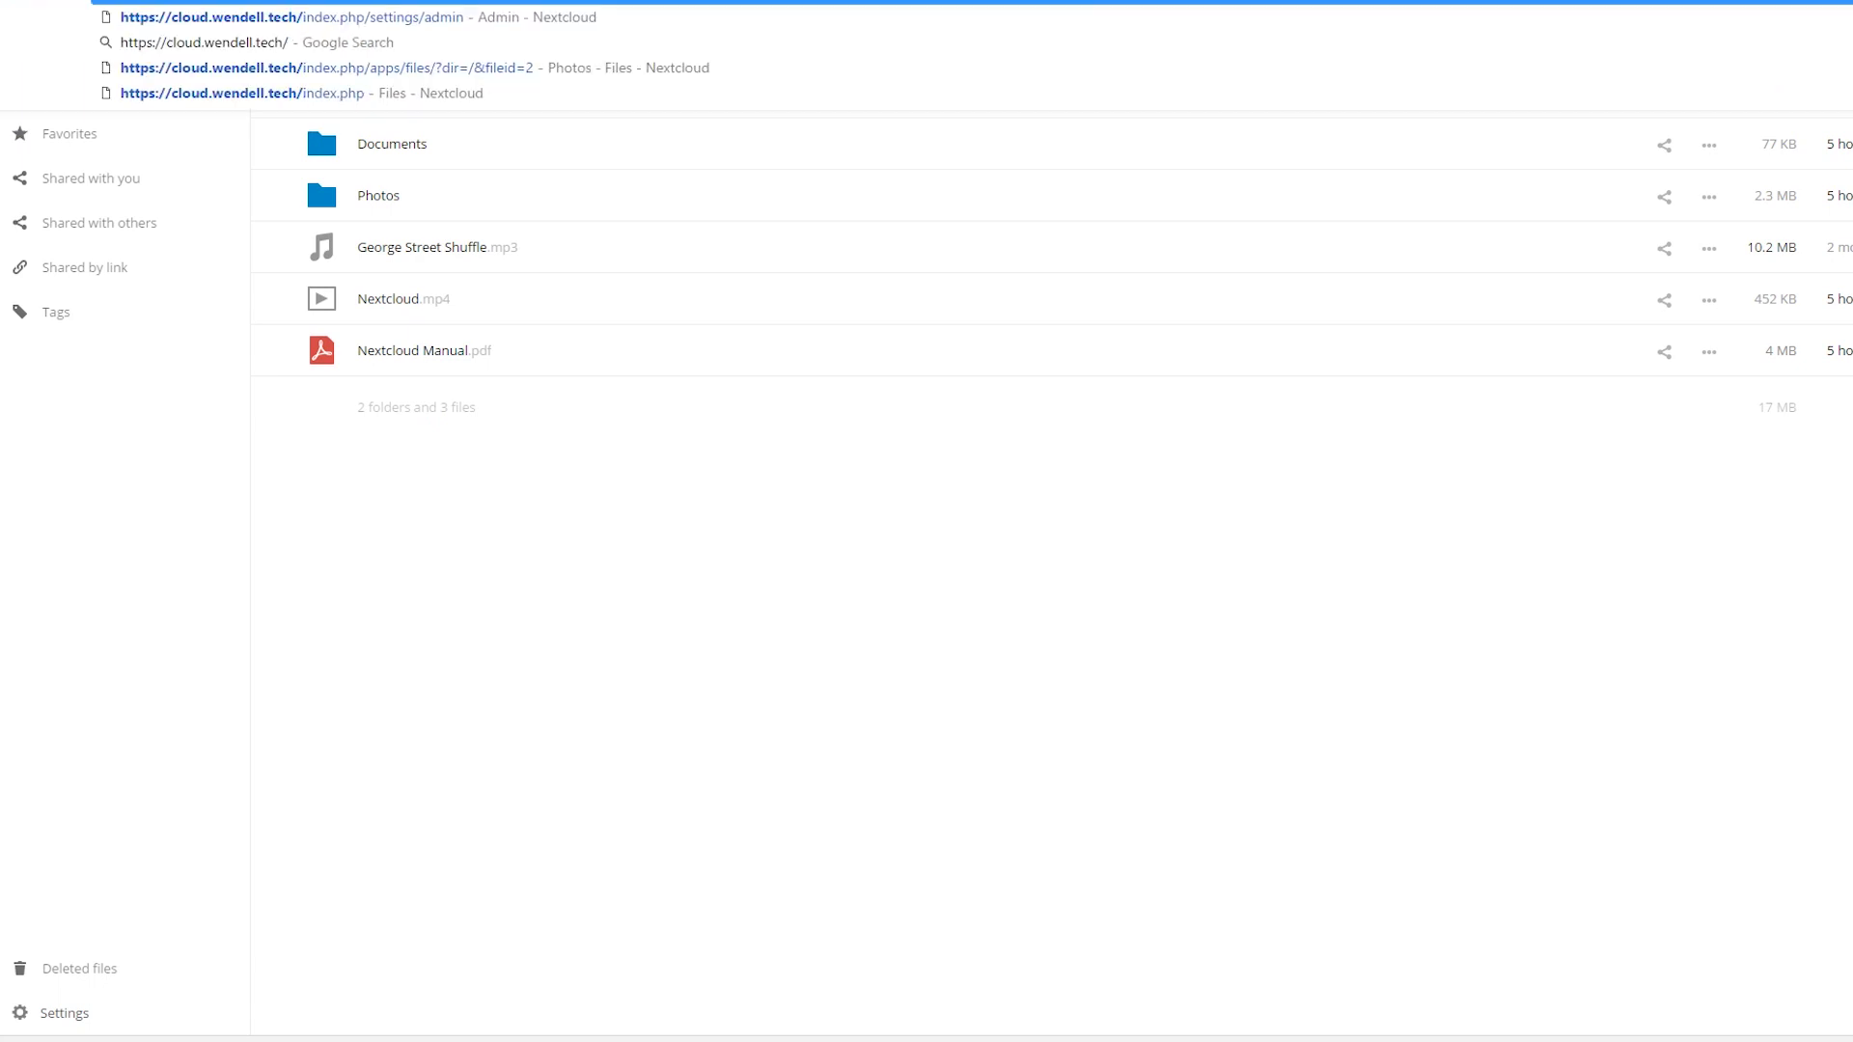
{"action": "key", "text": "Return"}
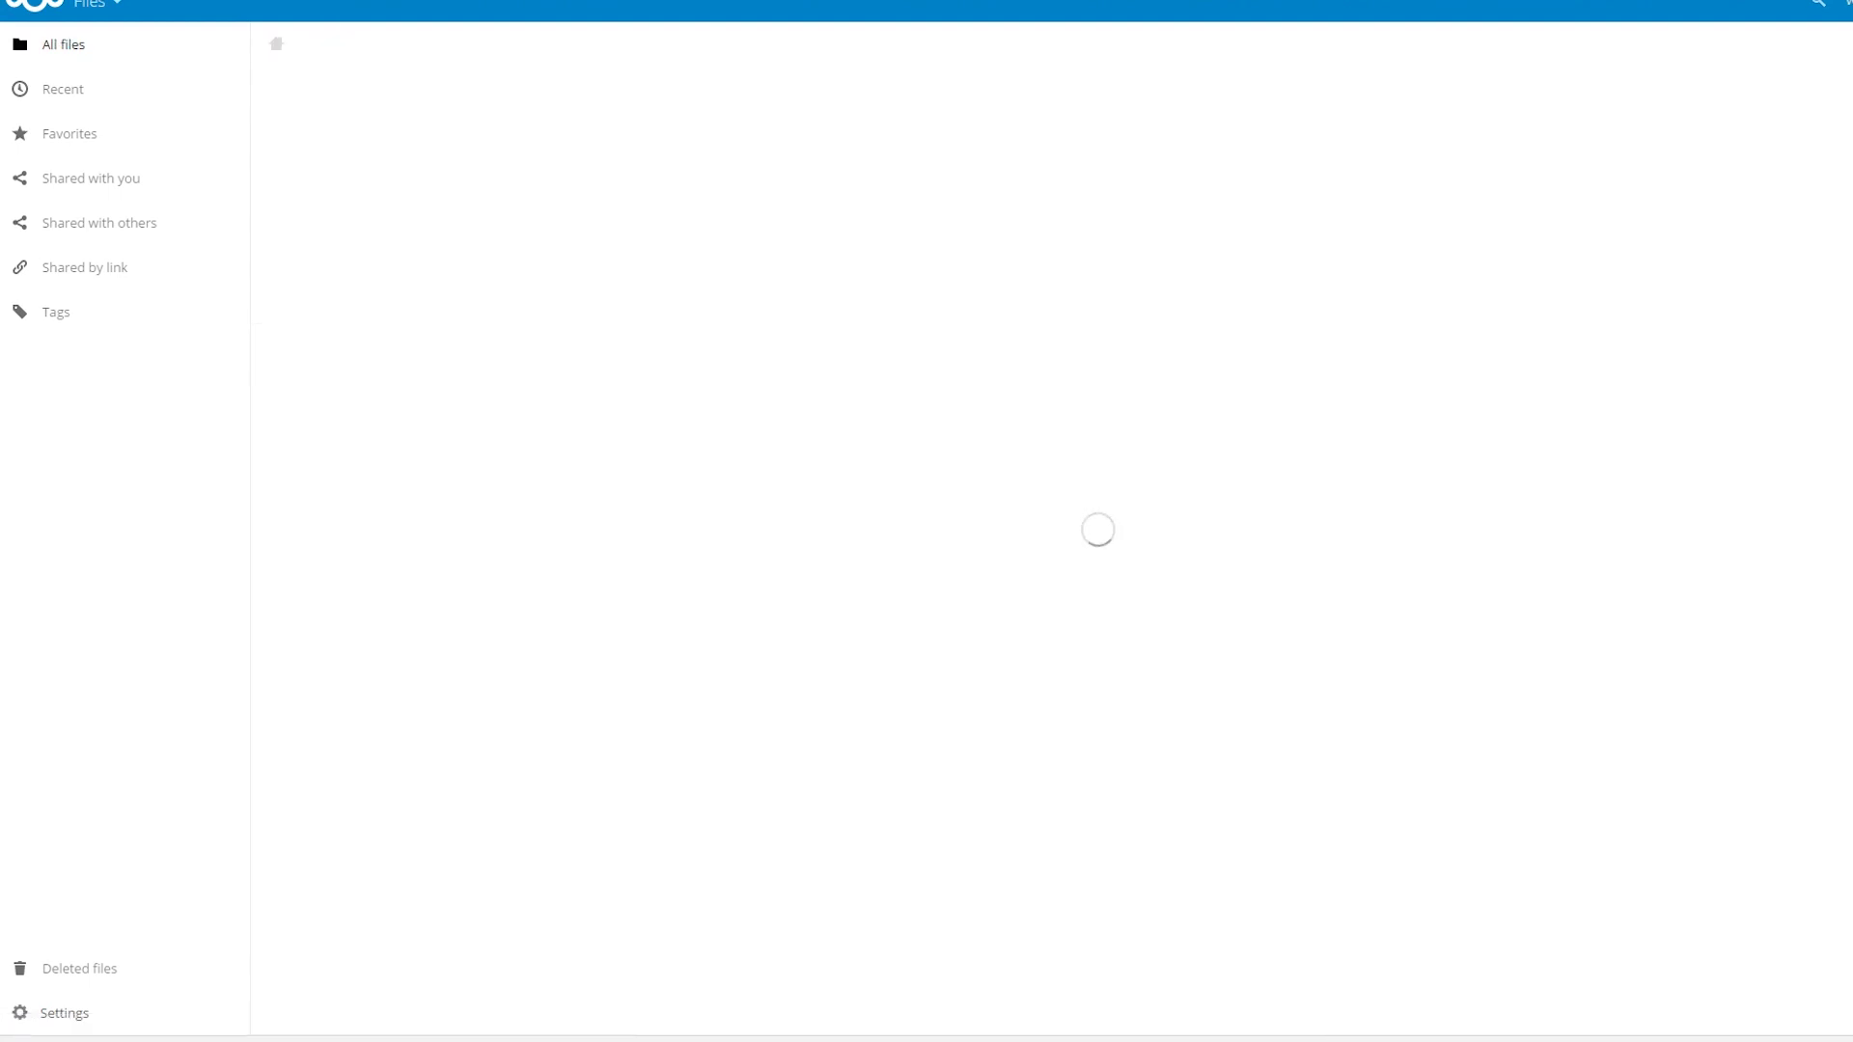
Recheck the public_html listing with ls -al, then open George Street Shuffle.mp3 in Files.
{"action": "key", "text": "alt+Tab"}
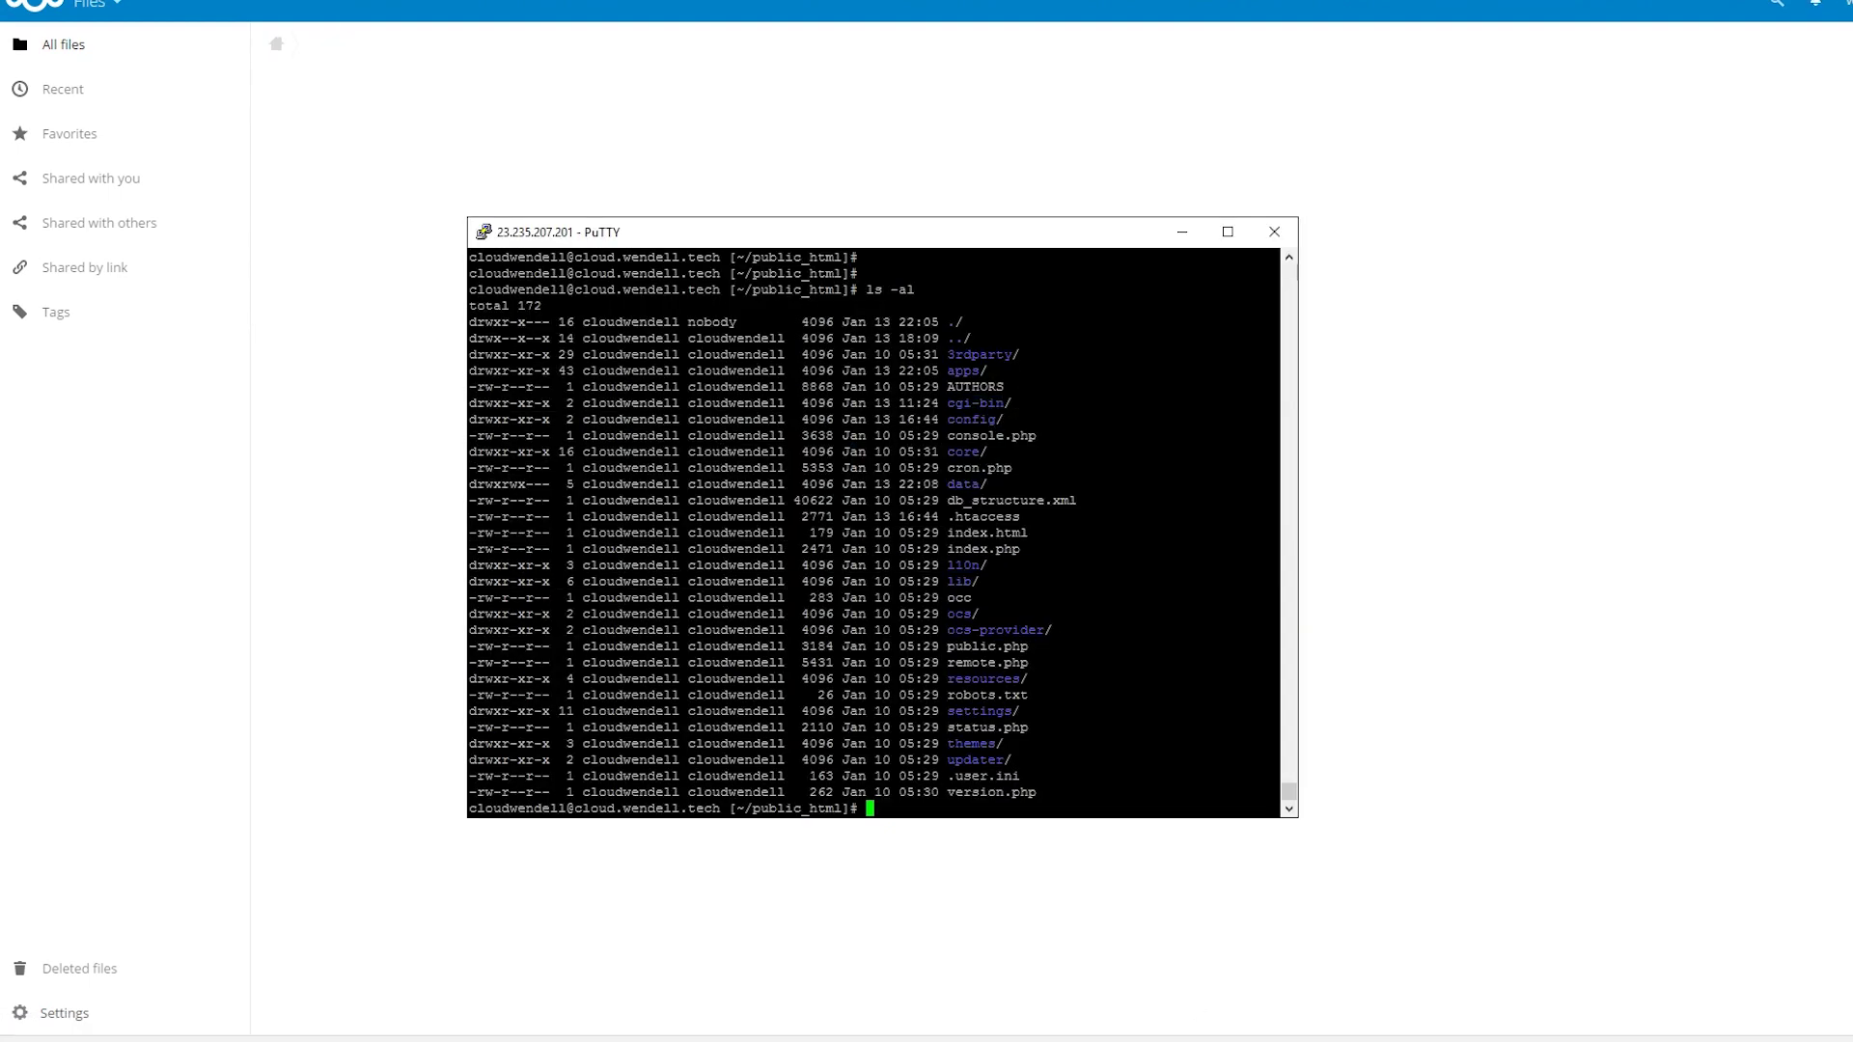
{"action": "type", "text": "ls -al"}
{"action": "key", "text": "Return"}
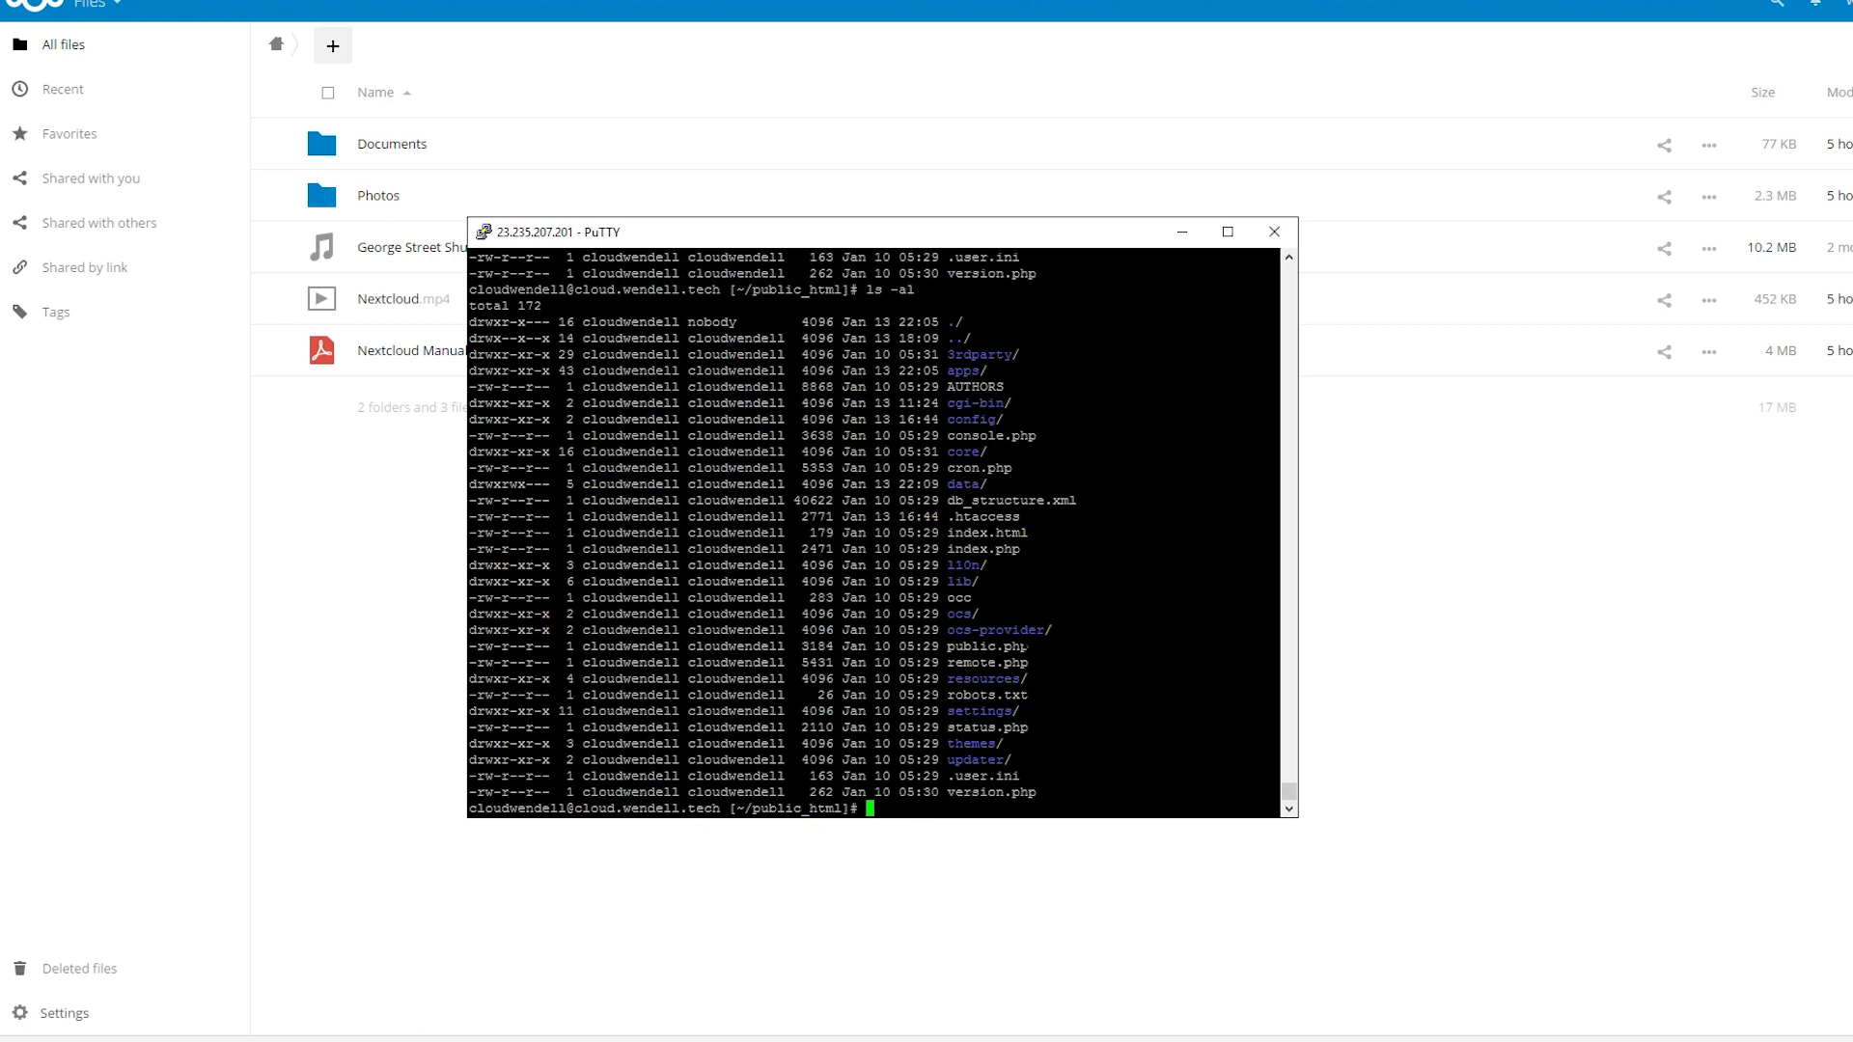
{"action": "double_click", "coordinate": [991, 548]}
{"action": "left_click_drag", "start_coordinate": [743, 322], "coordinate": [1138, 793]}
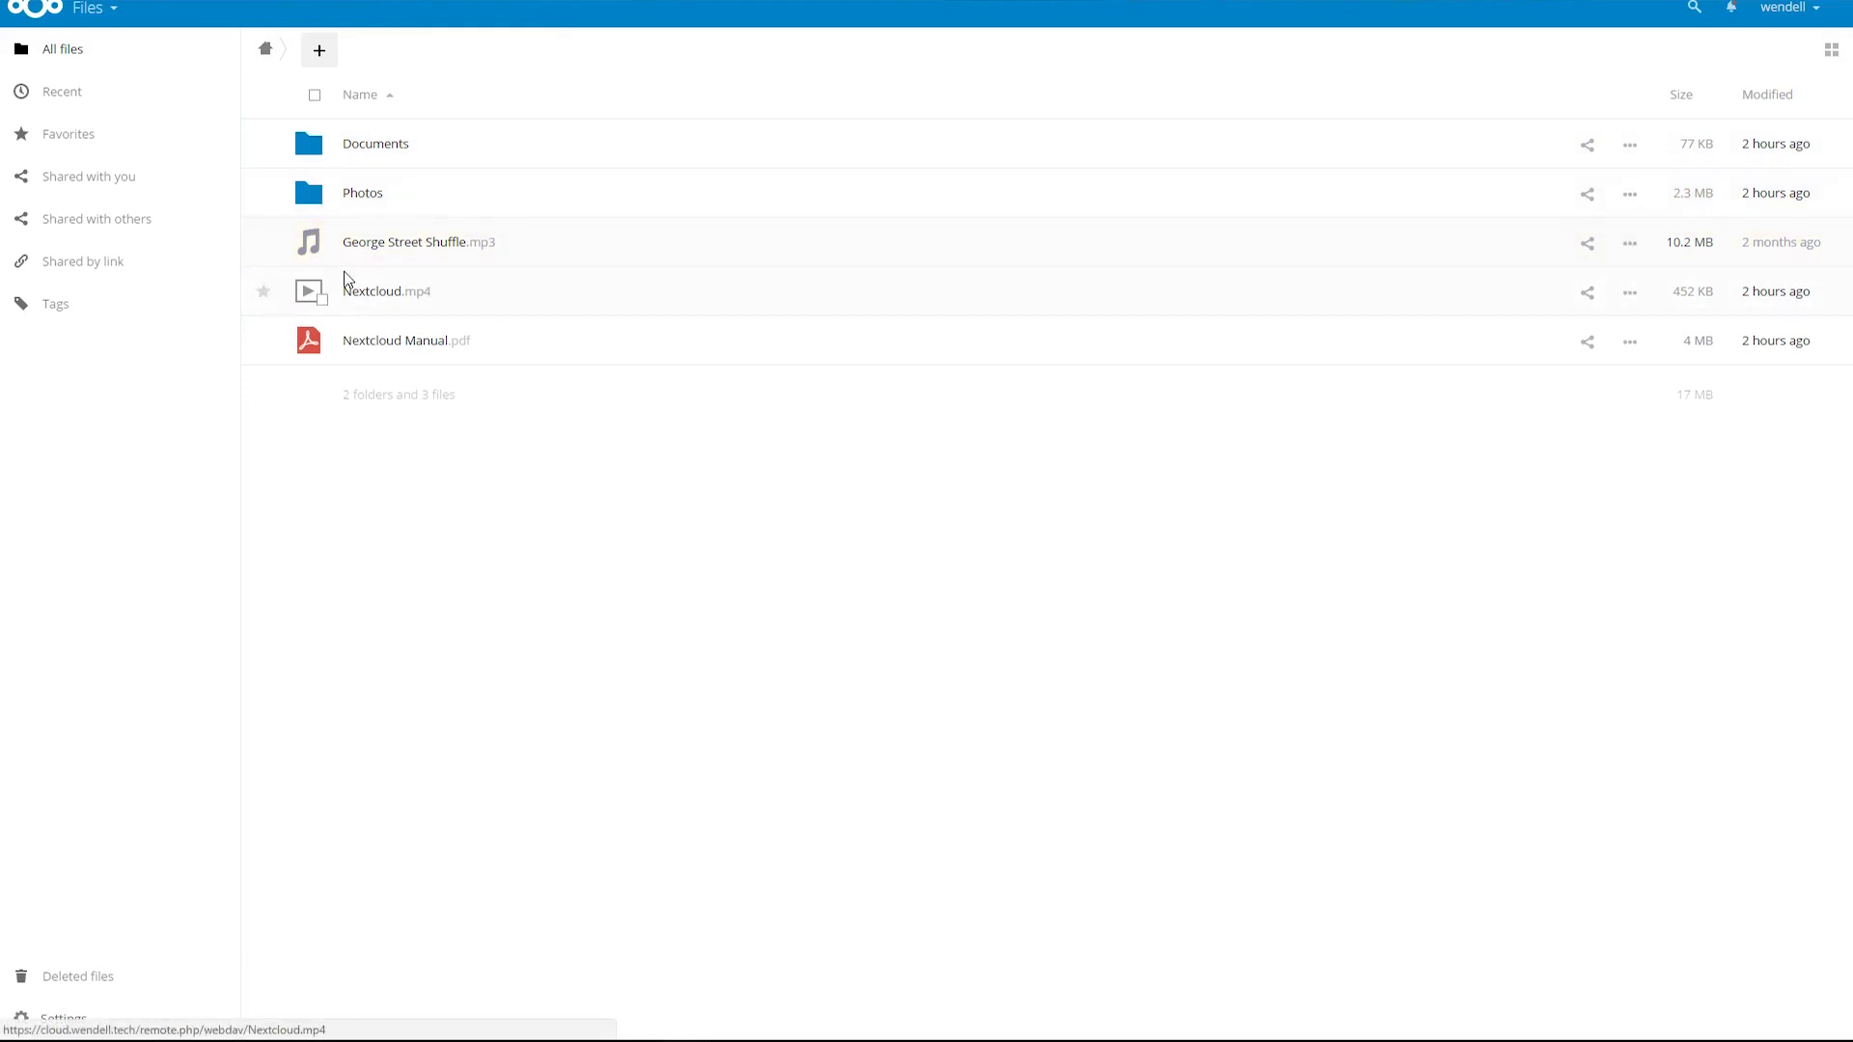
{"action": "left_click", "coordinate": [434, 247]}
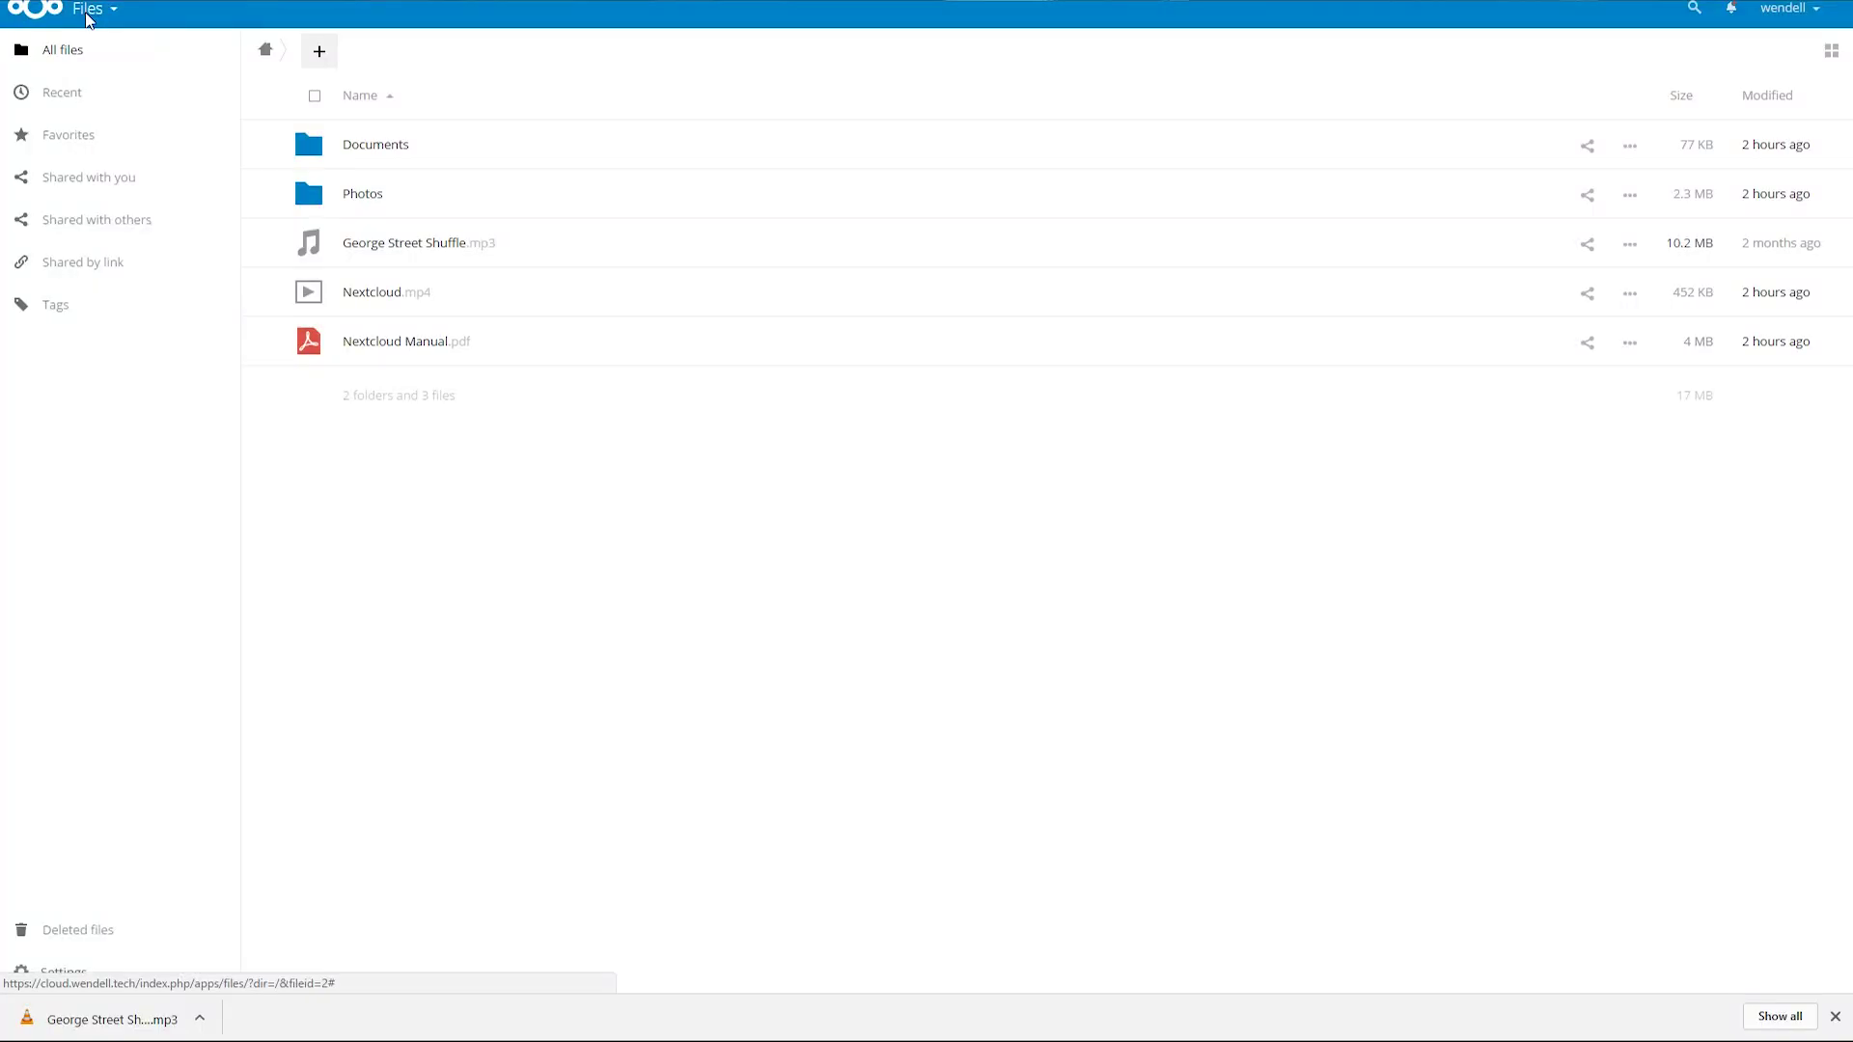
Go to Nextcloud's app management, browse the apps, and filter to Enabled to find Audio Player.
{"action": "left_click", "coordinate": [87, 10]}
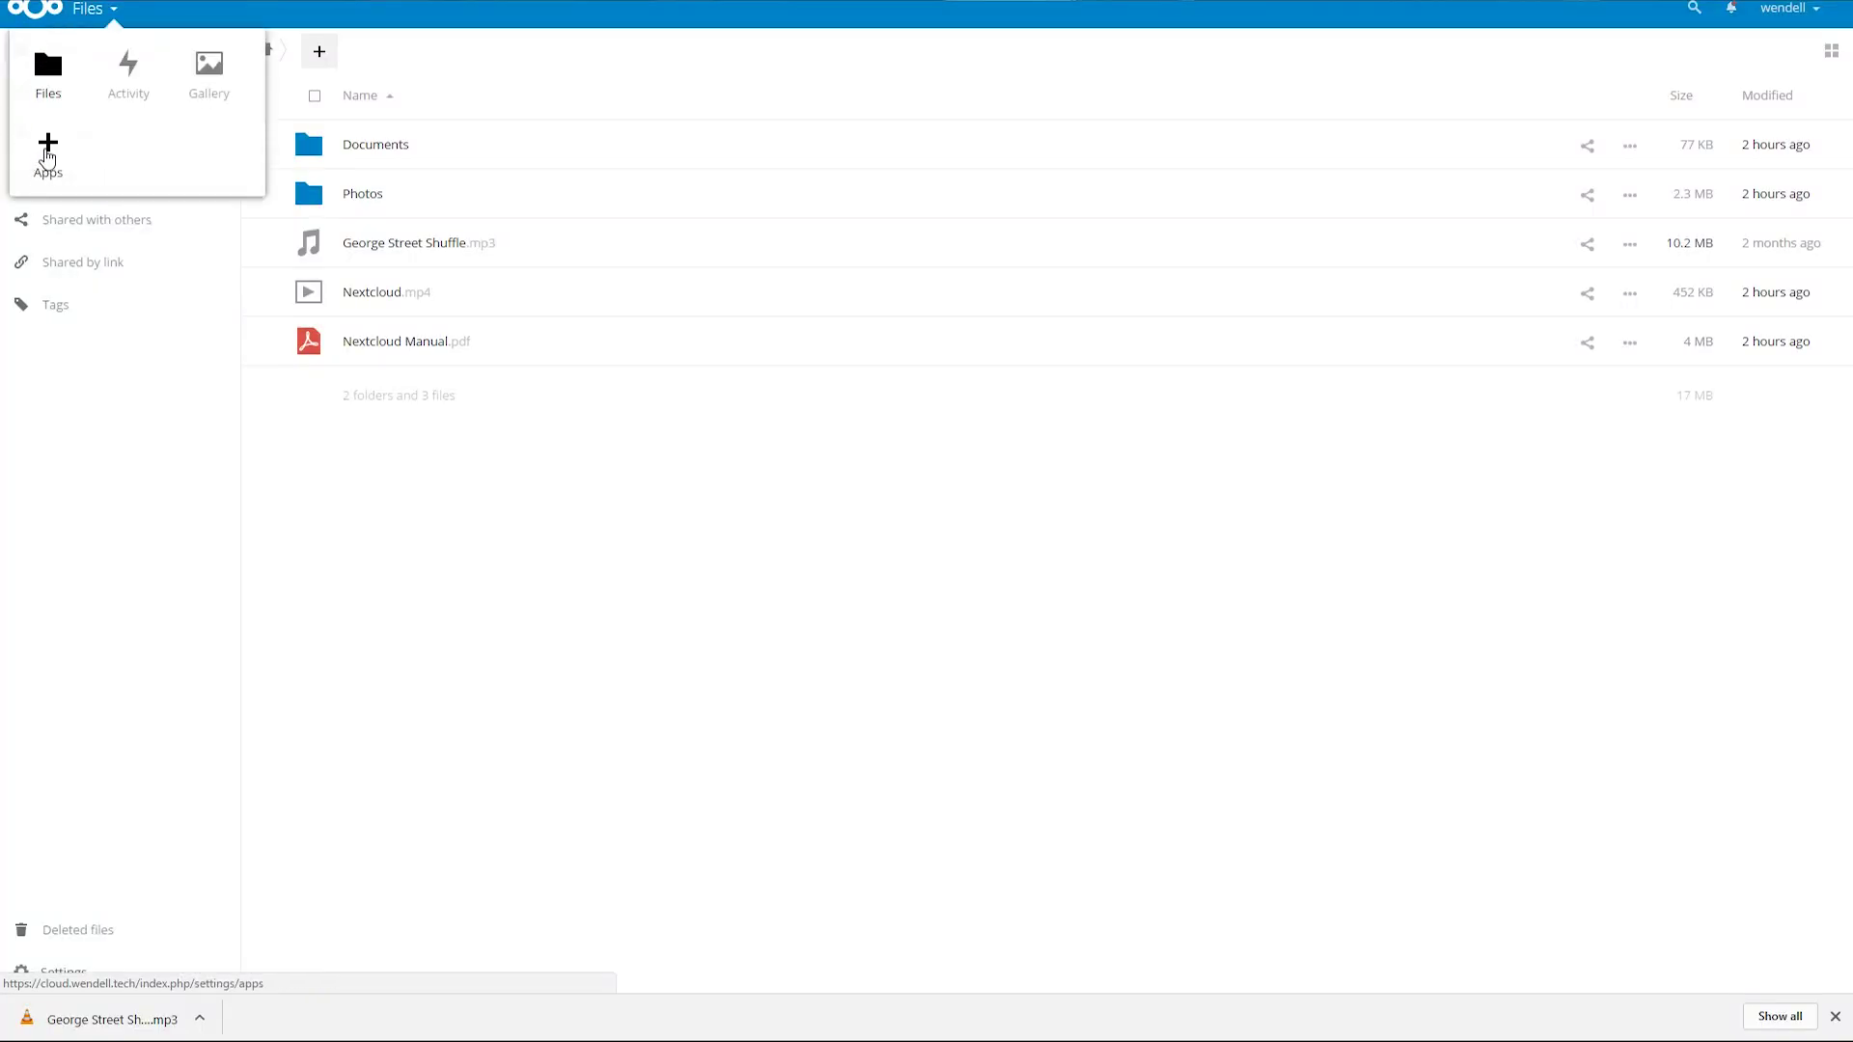
{"action": "left_click", "coordinate": [48, 157]}
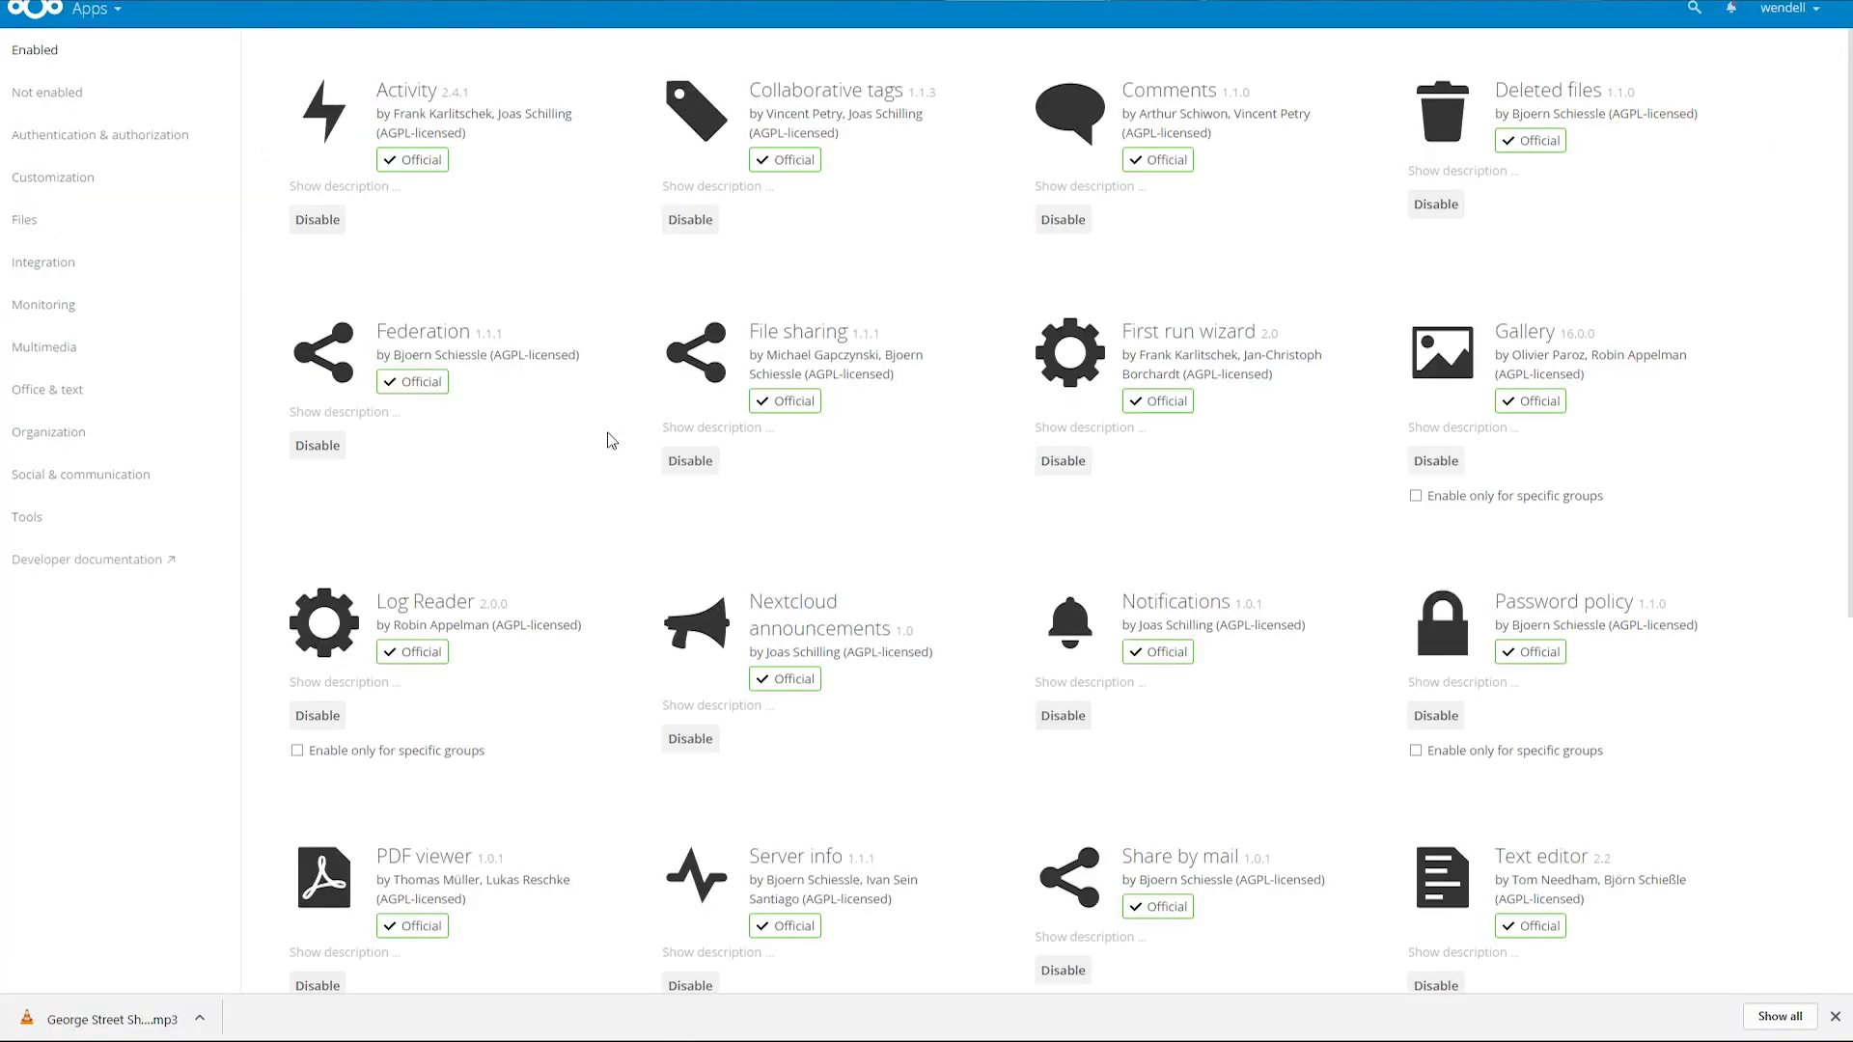
{"action": "scroll", "coordinate": [1115, 353], "scroll_direction": "down", "scroll_amount": 6}
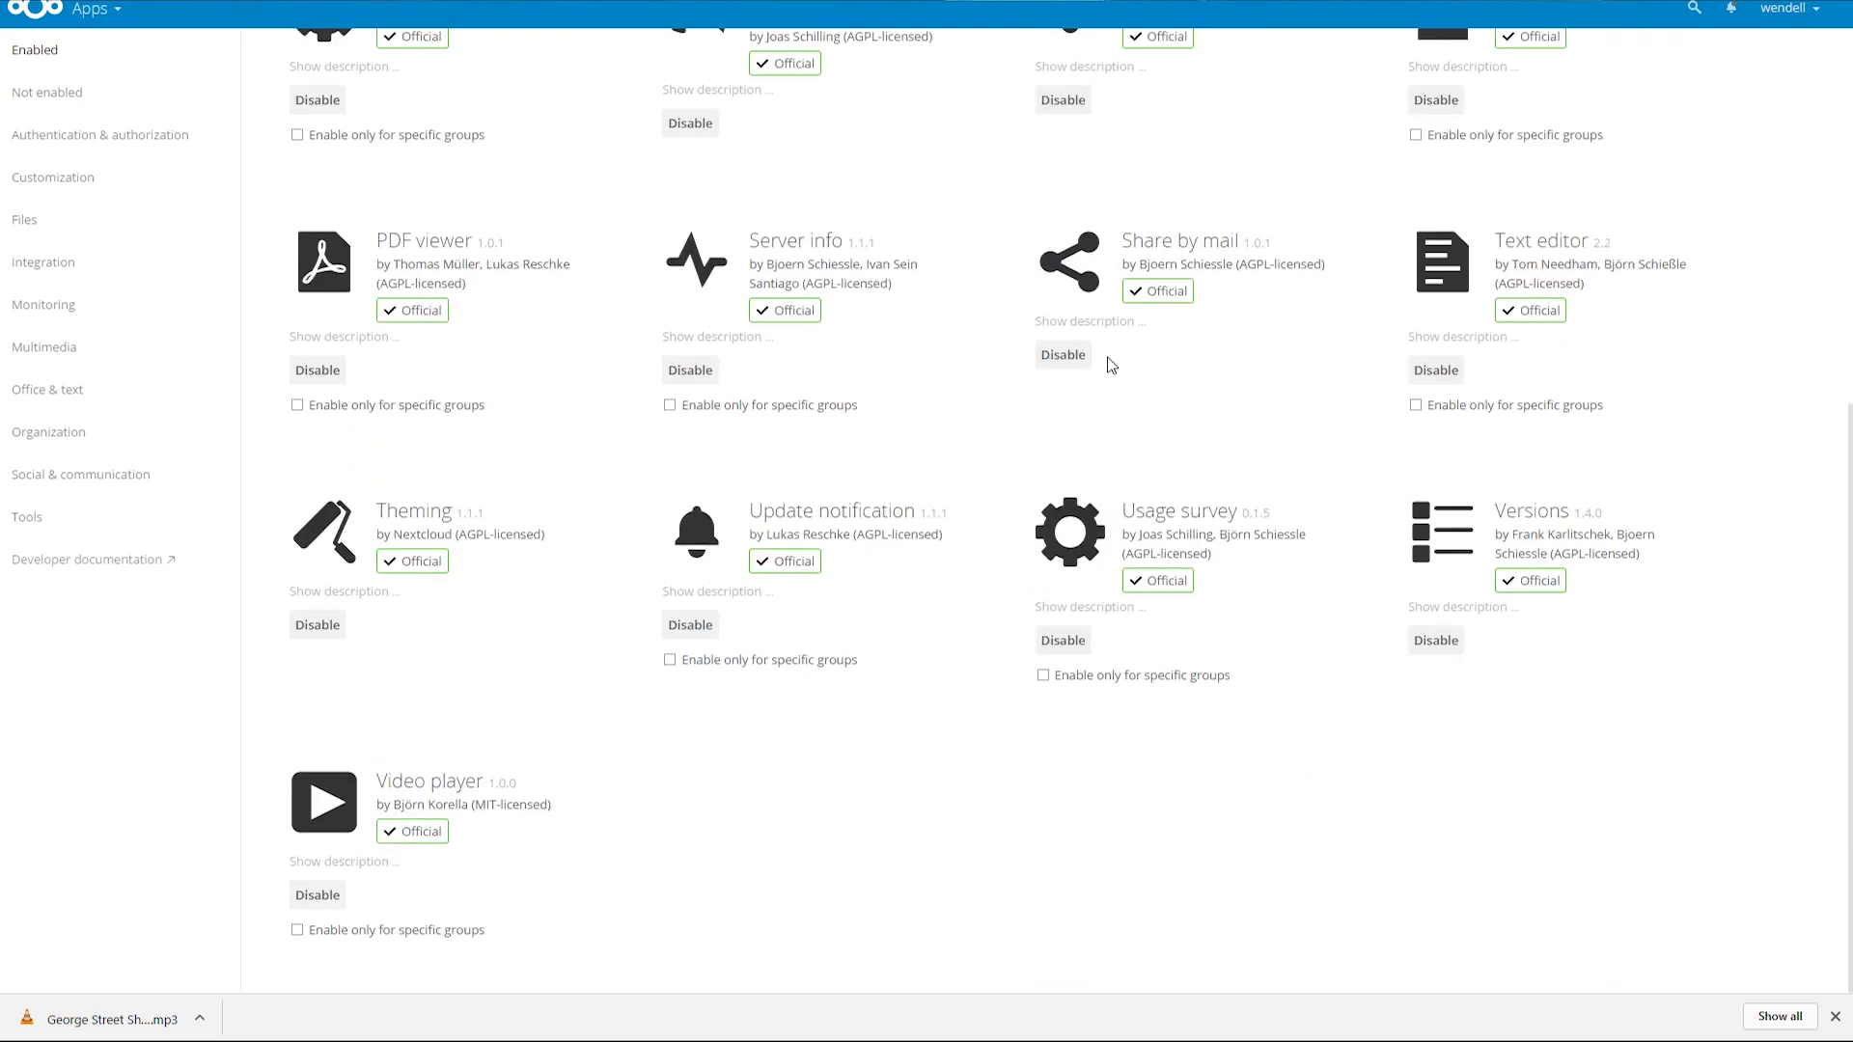
{"action": "scroll", "coordinate": [1112, 363], "scroll_direction": "up", "scroll_amount": 6}
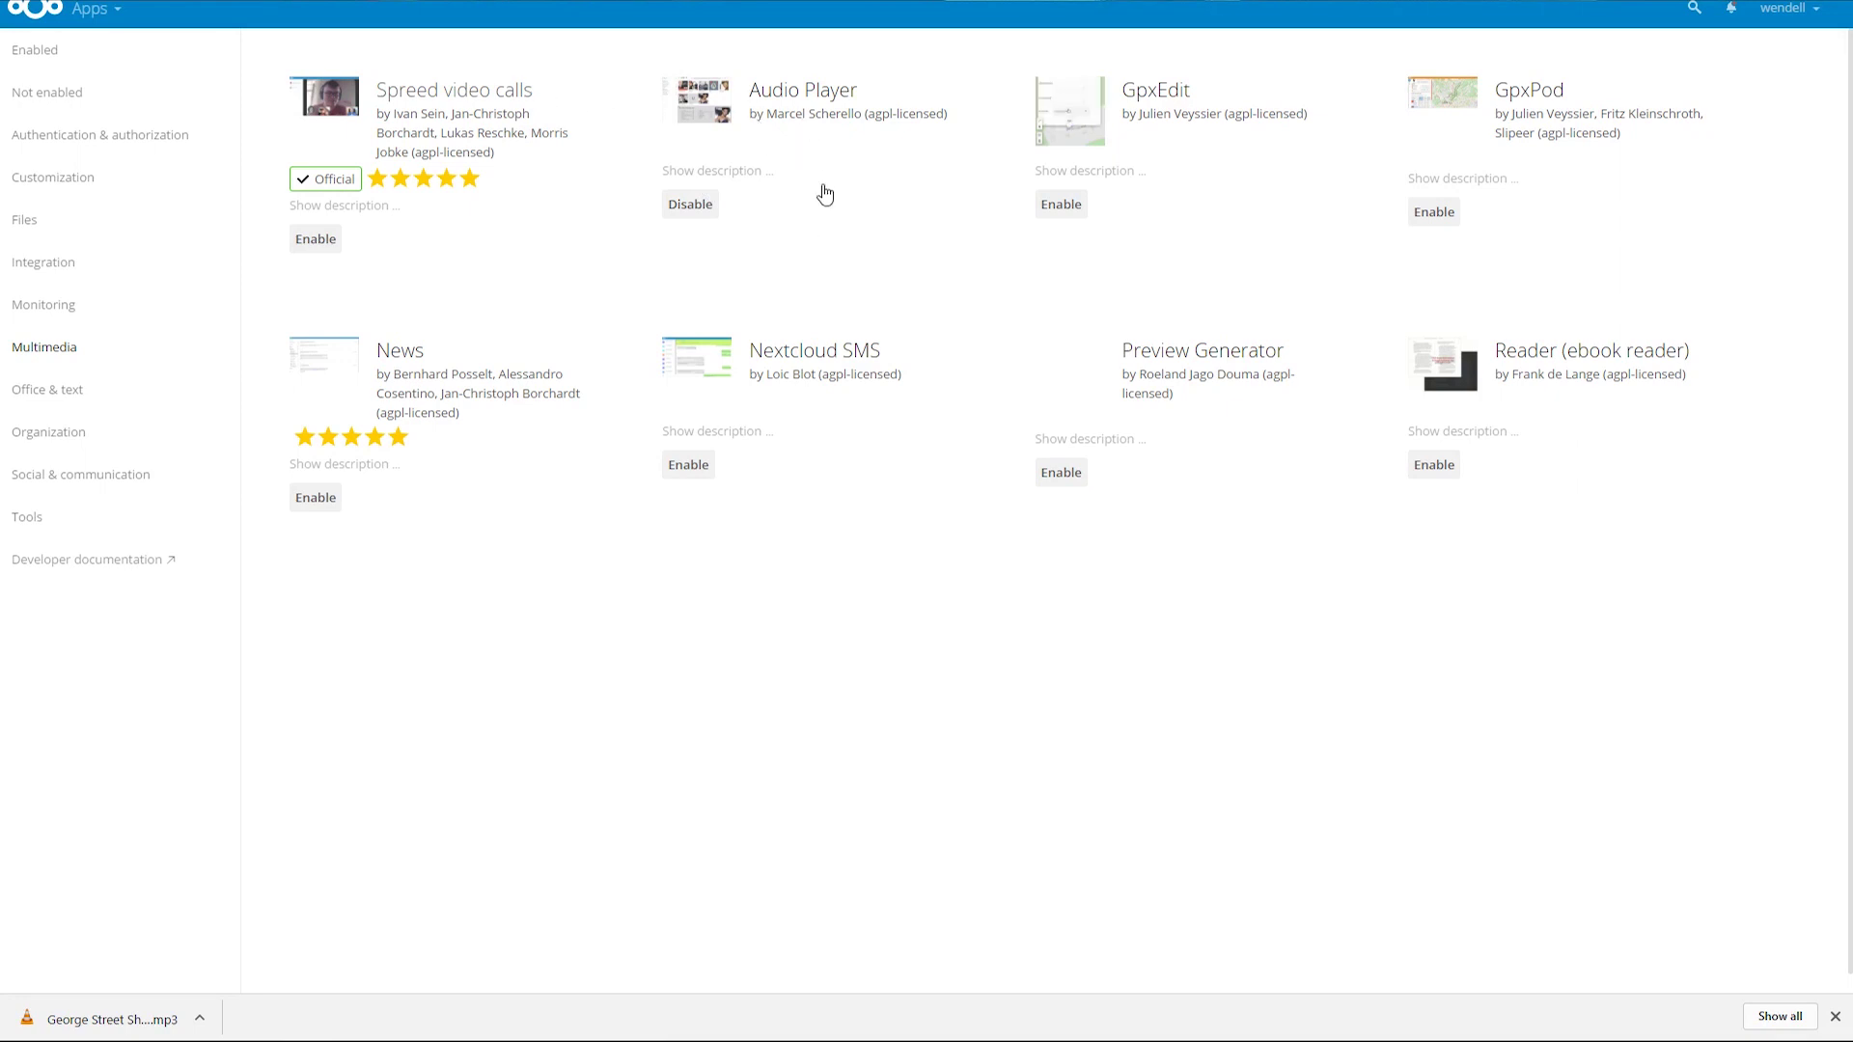
{"action": "left_click", "coordinate": [314, 207]}
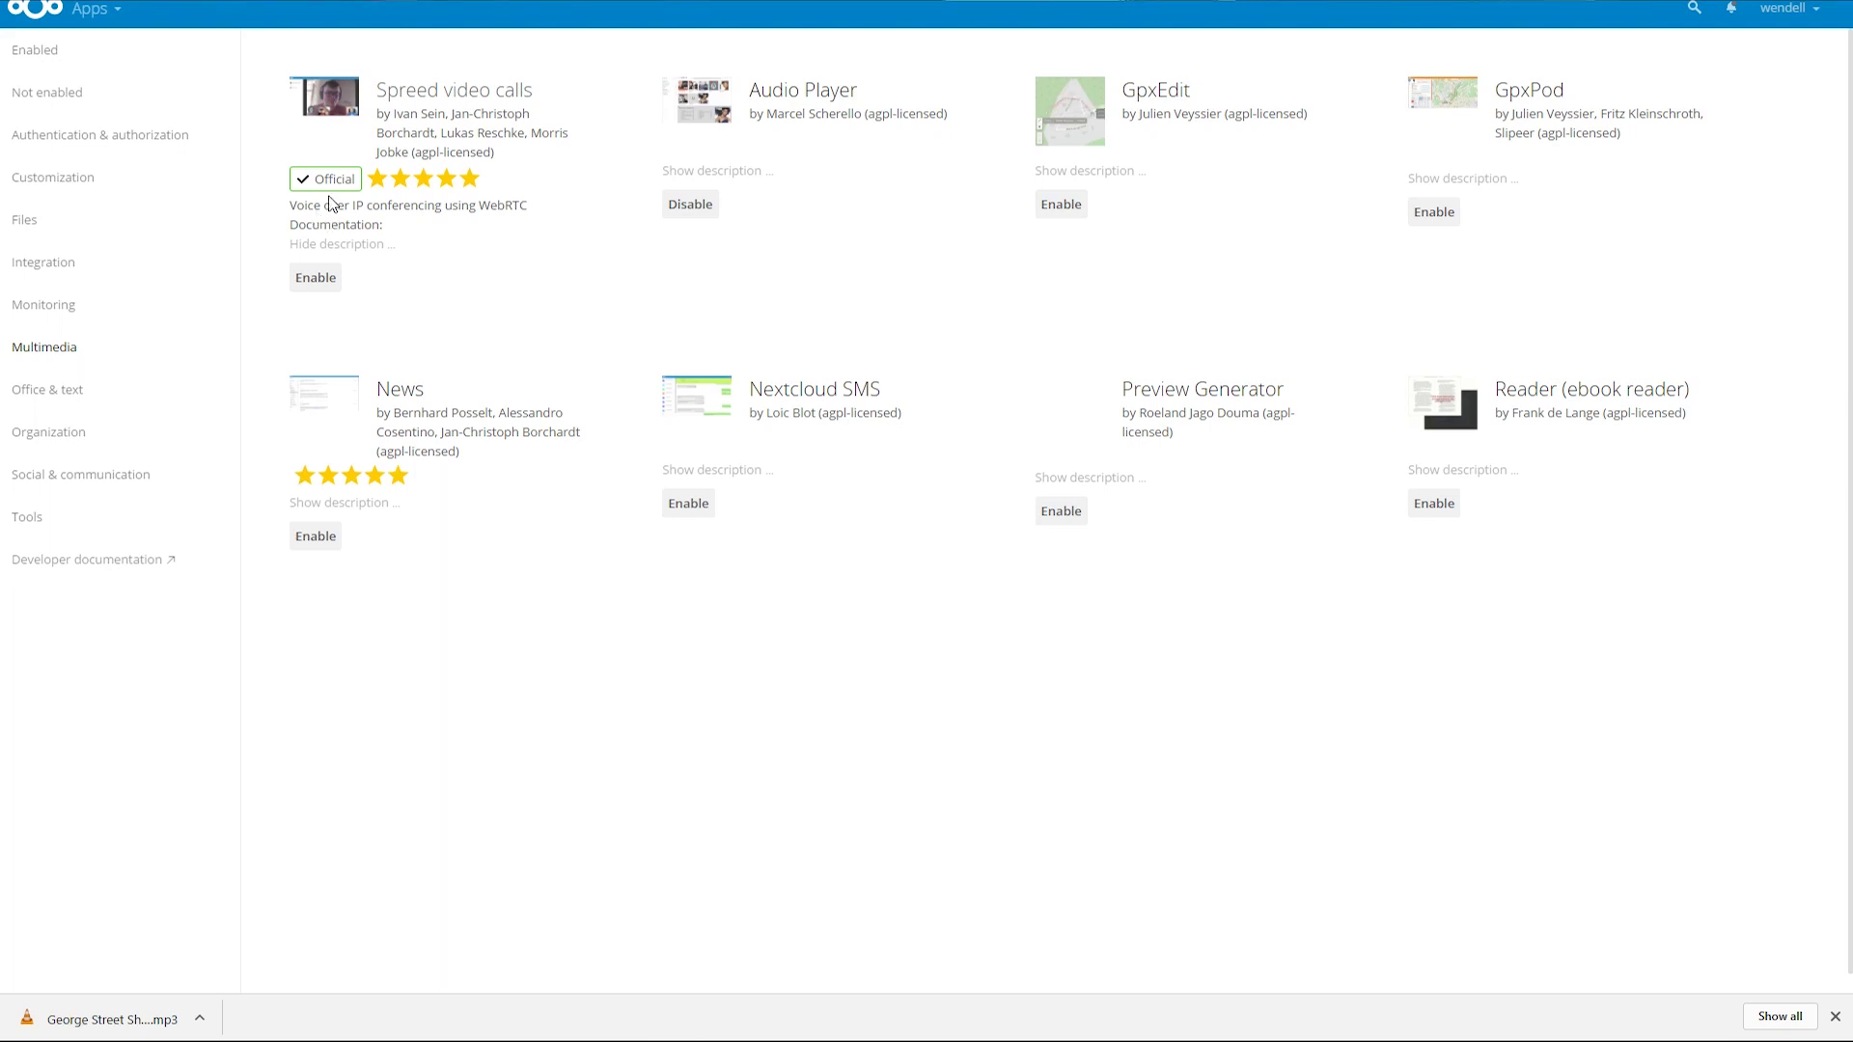
{"action": "left_click", "coordinate": [33, 55]}
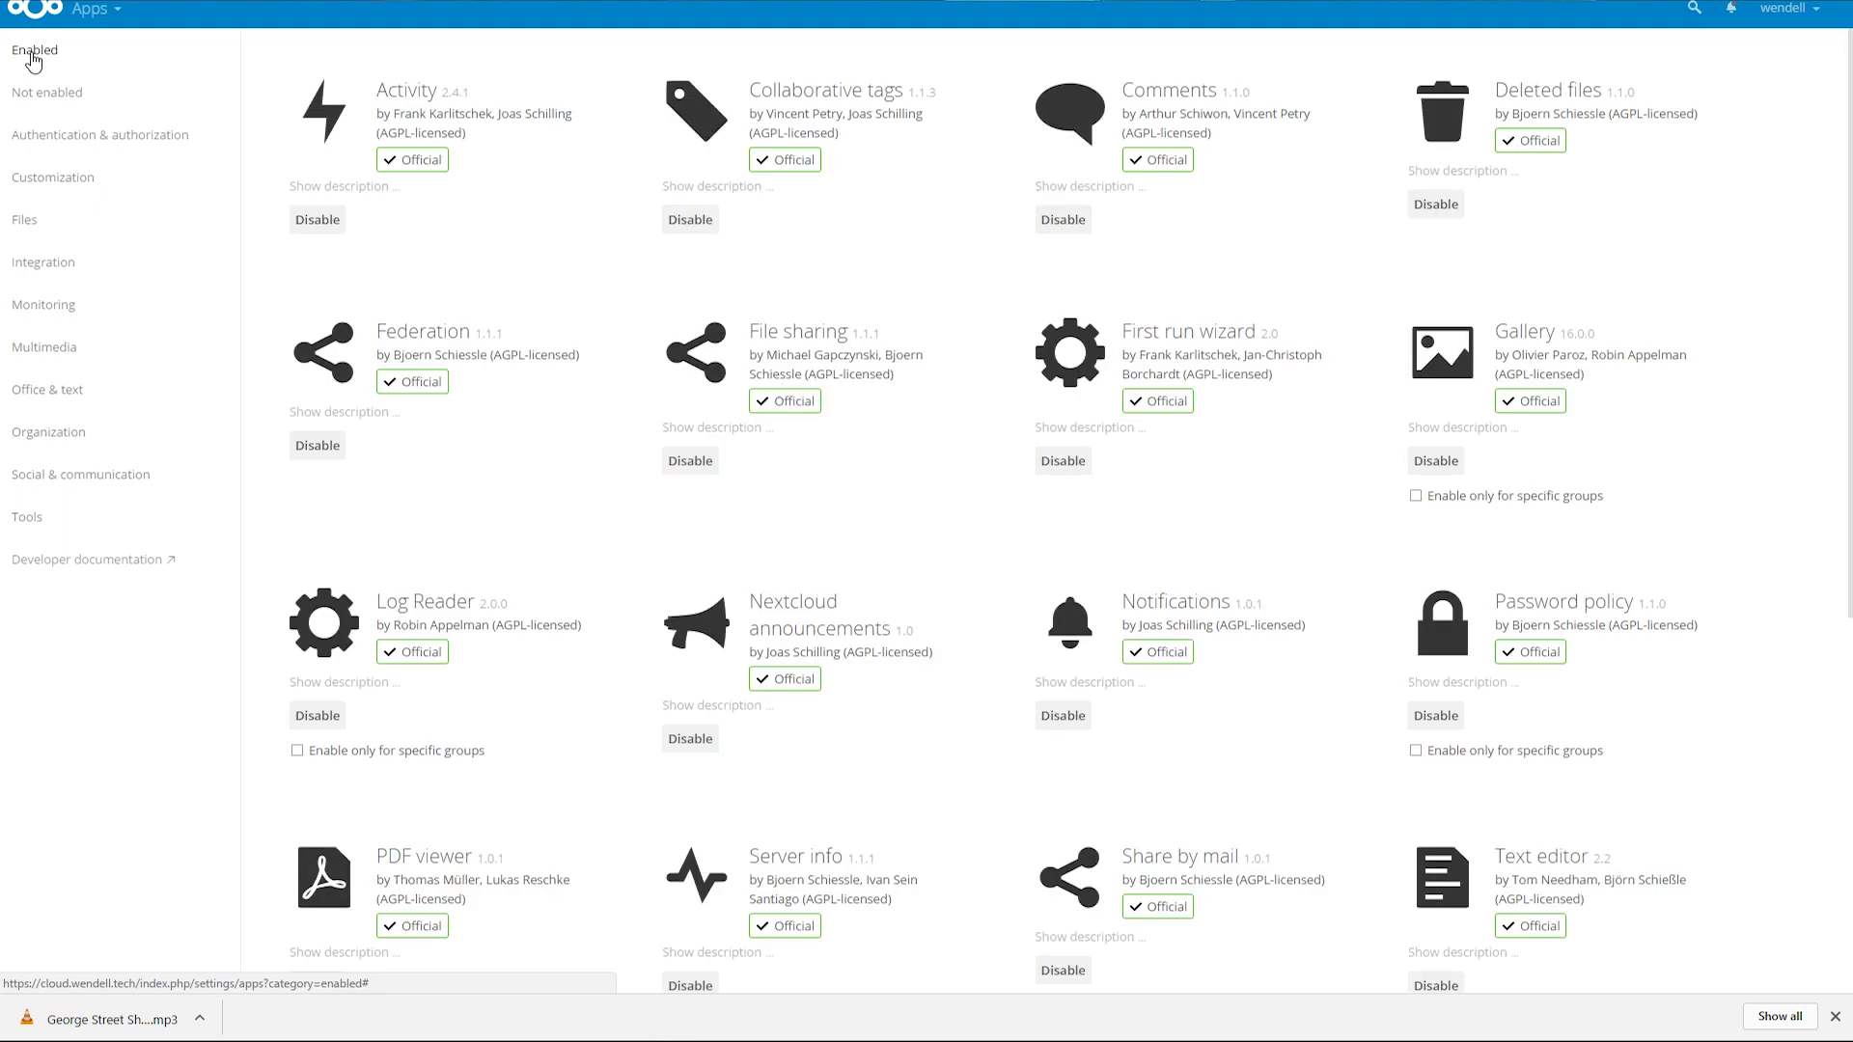
{"action": "scroll", "coordinate": [939, 504], "scroll_direction": "down", "scroll_amount": 5}
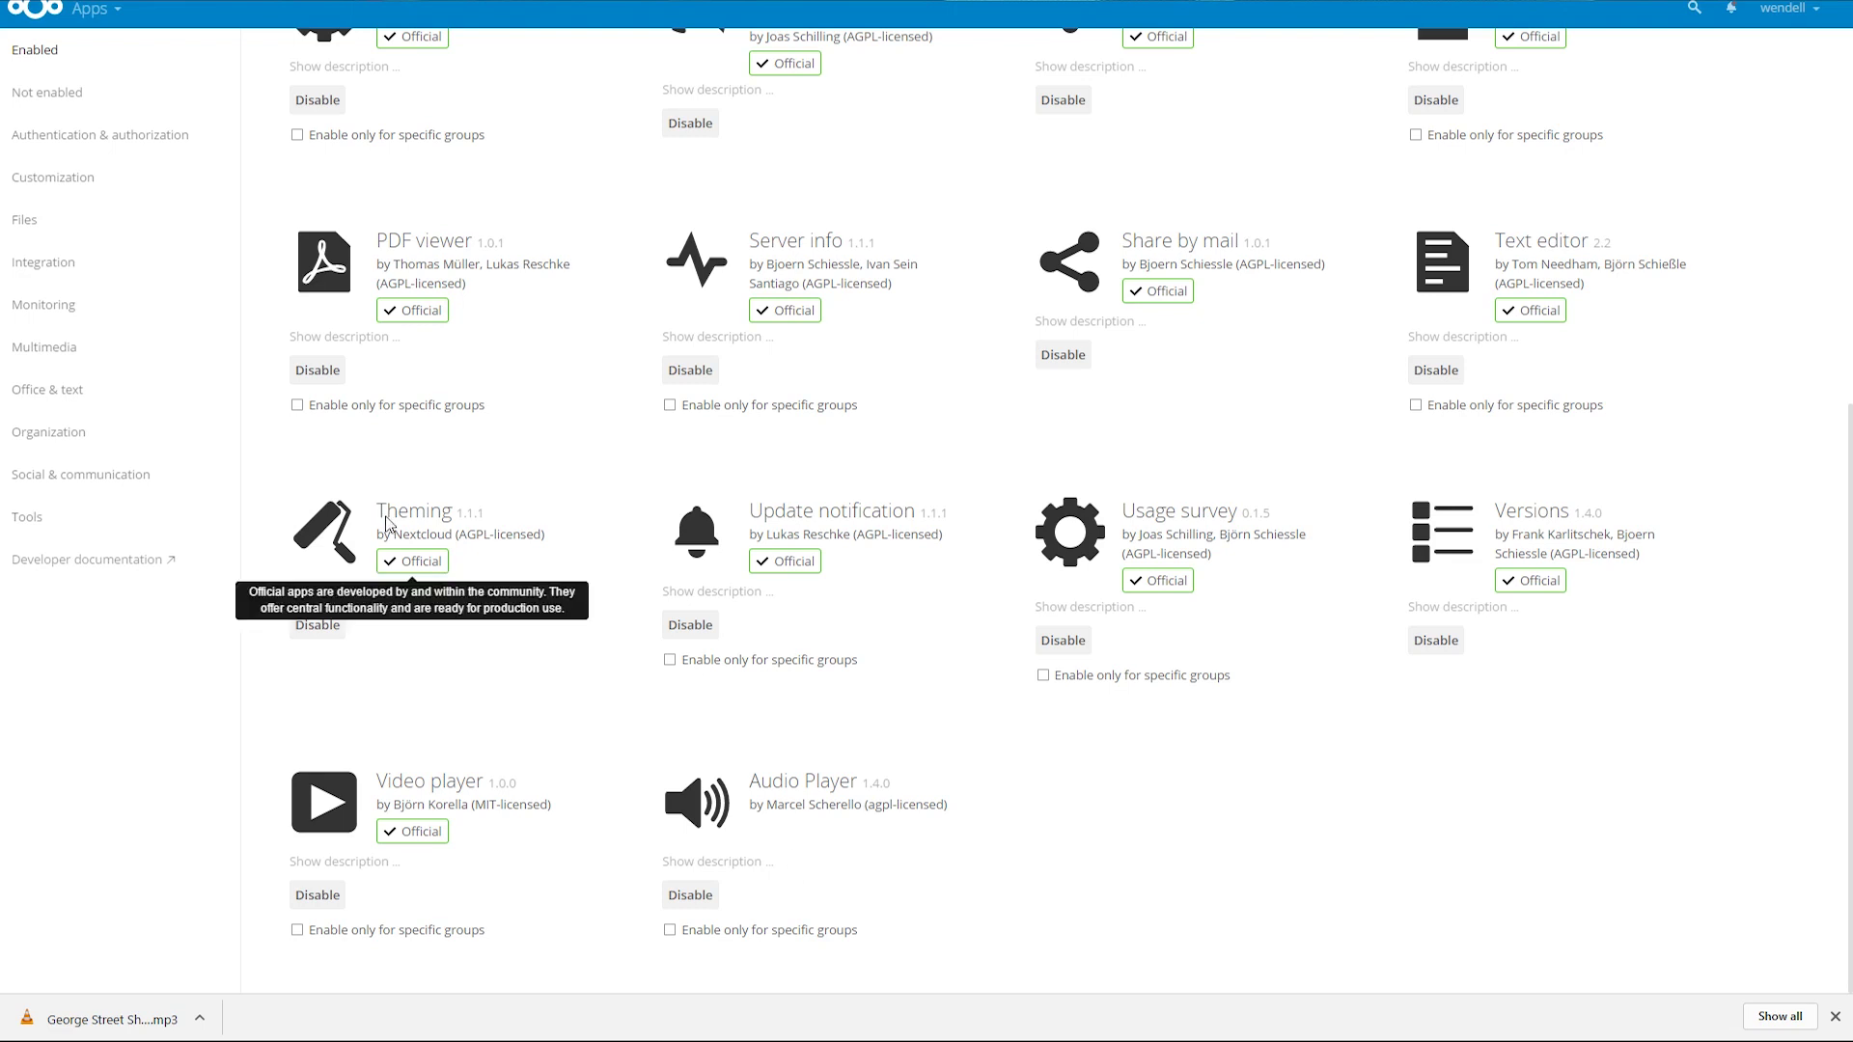
{"action": "left_click", "coordinate": [38, 24]}
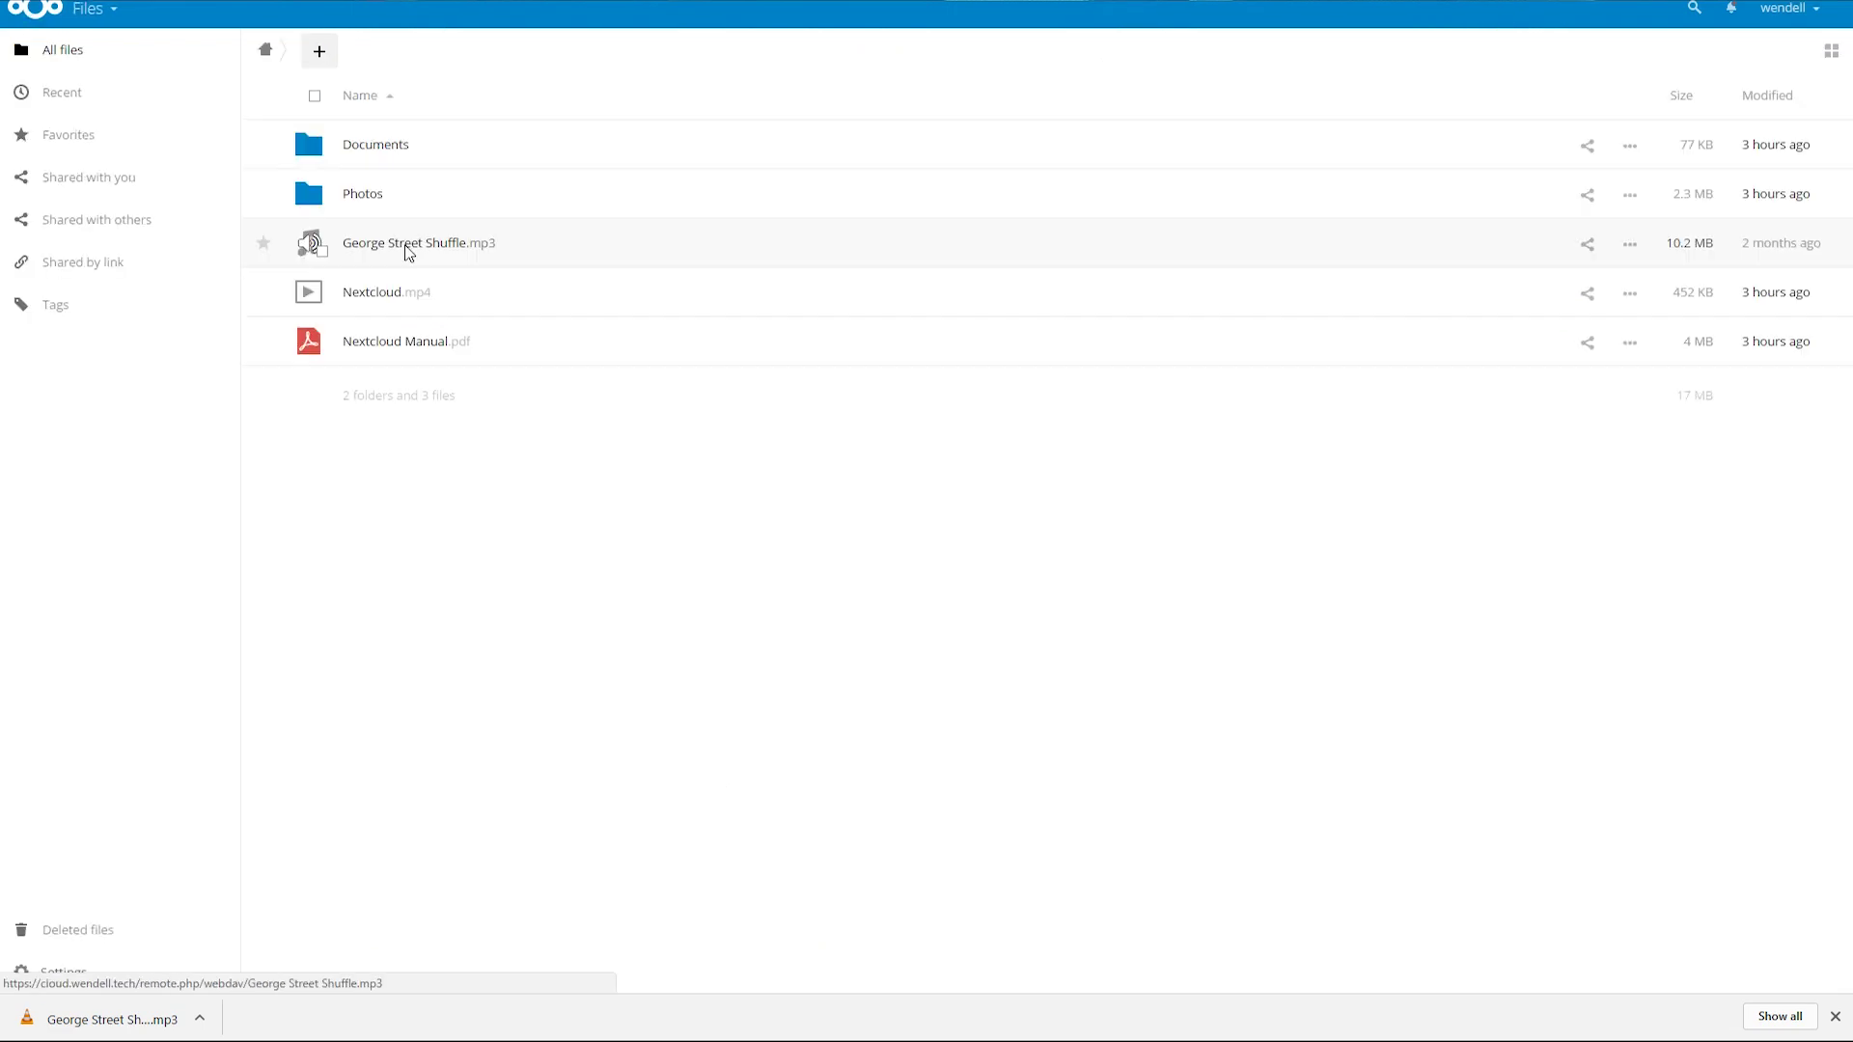